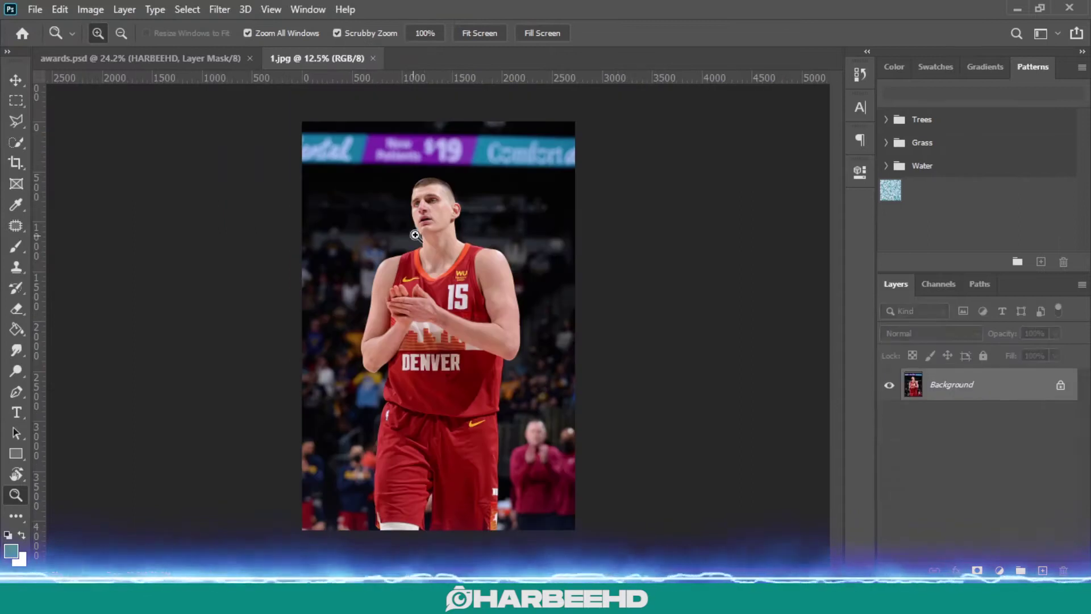
Unlock the background layer and select the basketball player with the Object Selection tool
key(ctrl+0)
drag(489, 312, 619, 341)
click(1061, 388)
key(w)
right_click(16, 142)
click(99, 142)
scroll(321, 113, down, 1)
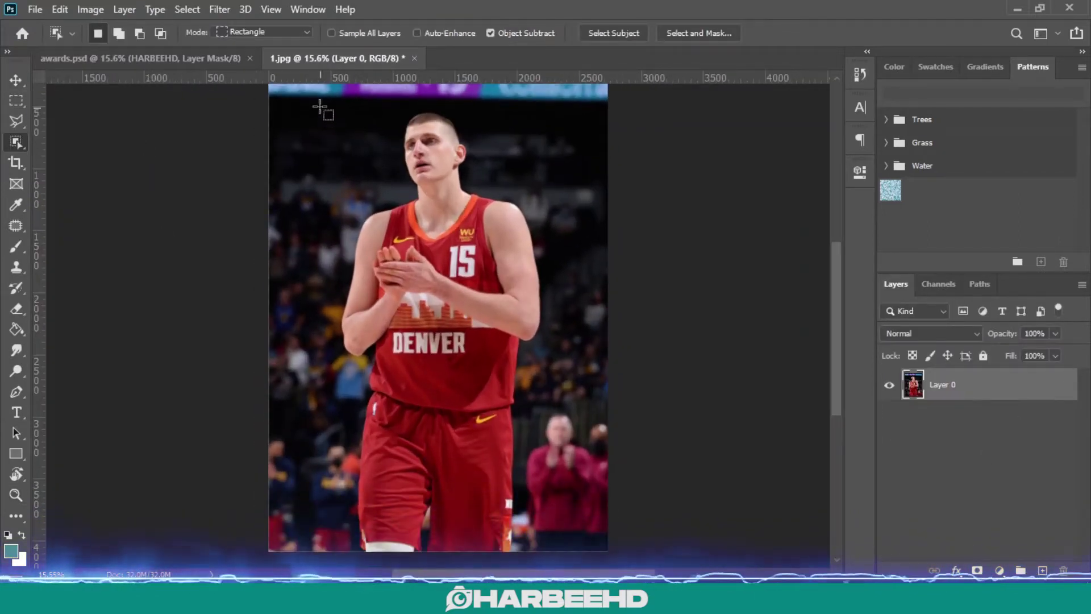
drag(441, 110, 533, 108)
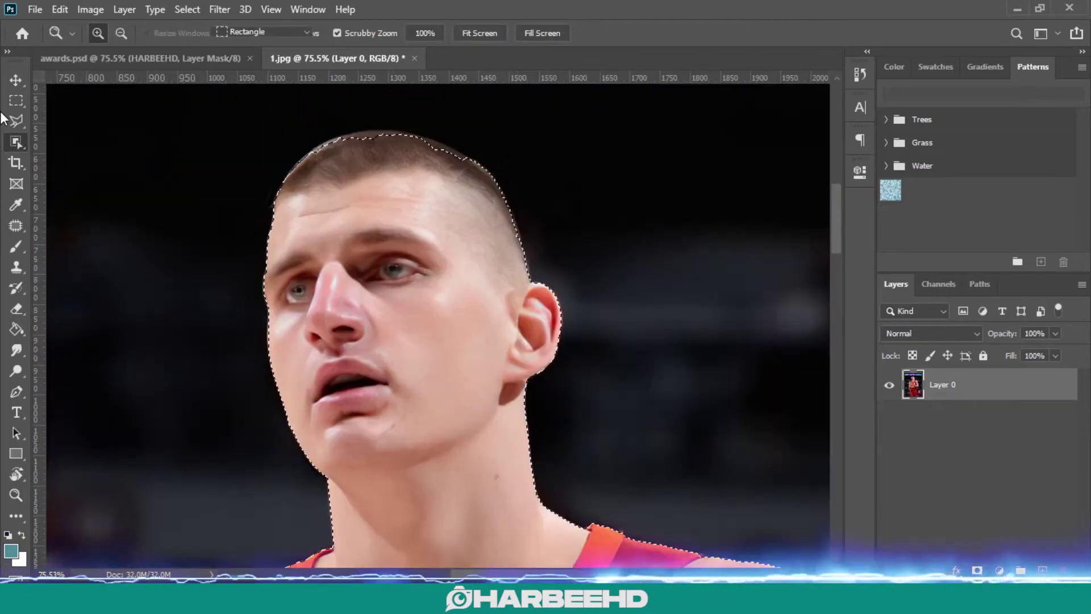
Clean up the selection edge around the player's head and body using the Quick Selection tool with a 9 px brush
key(shift+w)
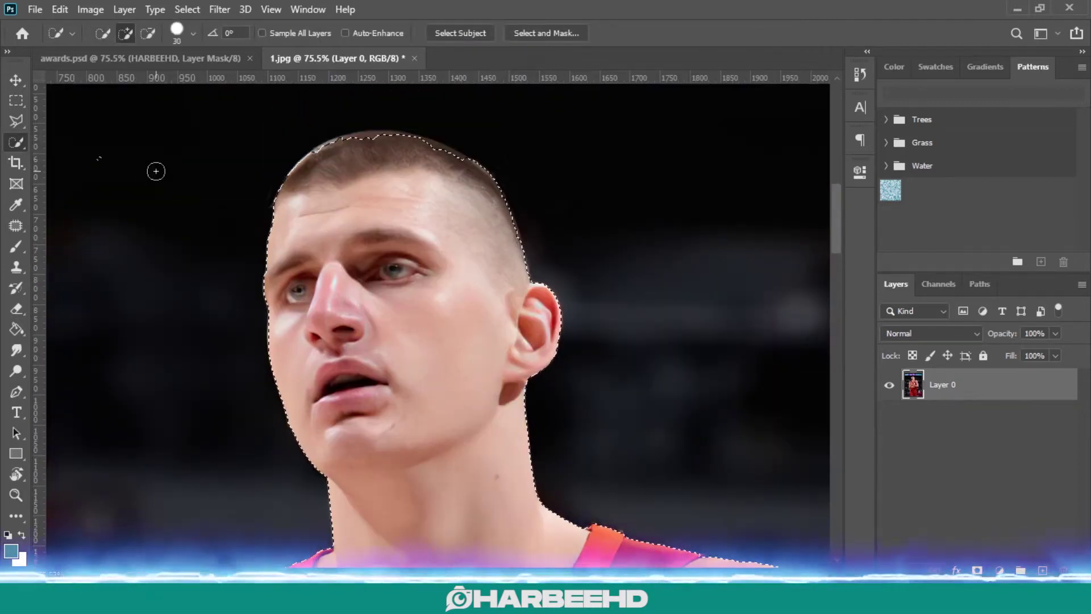
drag(358, 149, 468, 152)
key(bracketleft)
key(bracketleft)
key(bracketleft)
key(bracketleft)
key(bracketleft)
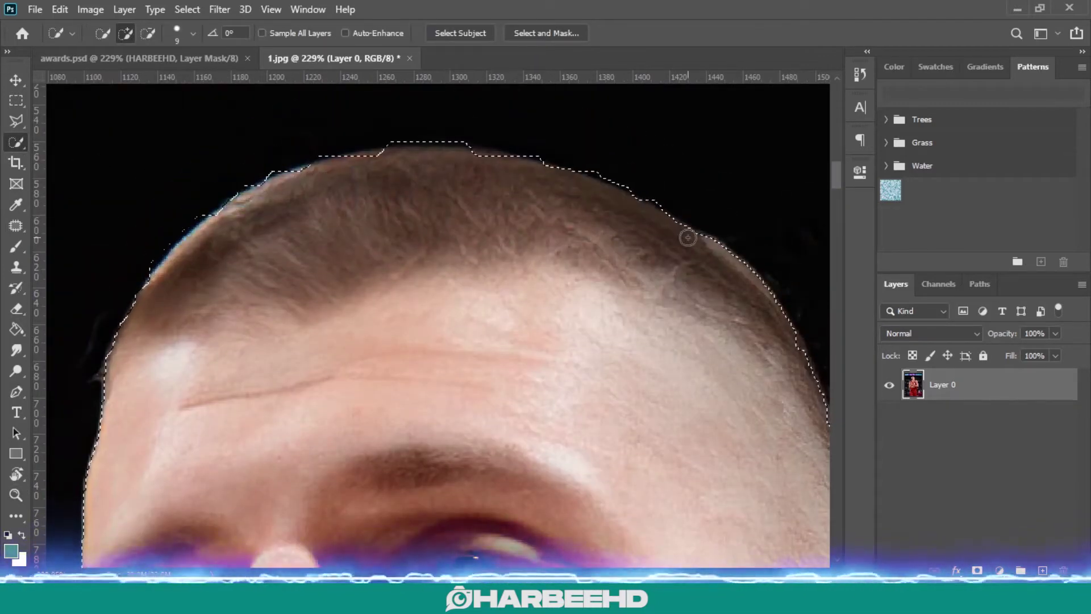
scroll(687, 238, down, 1)
drag(797, 289, 676, 296)
drag(810, 364, 626, 231)
mouse_move(455, 375)
mouse_down()
mouse_move(656, 277)
mouse_move(545, 296)
mouse_up()
drag(364, 449, 453, 453)
drag(434, 417, 422, 449)
drag(625, 267, 529, 279)
mouse_move(682, 332)
mouse_down()
mouse_move(784, 333)
mouse_move(714, 283)
mouse_up()
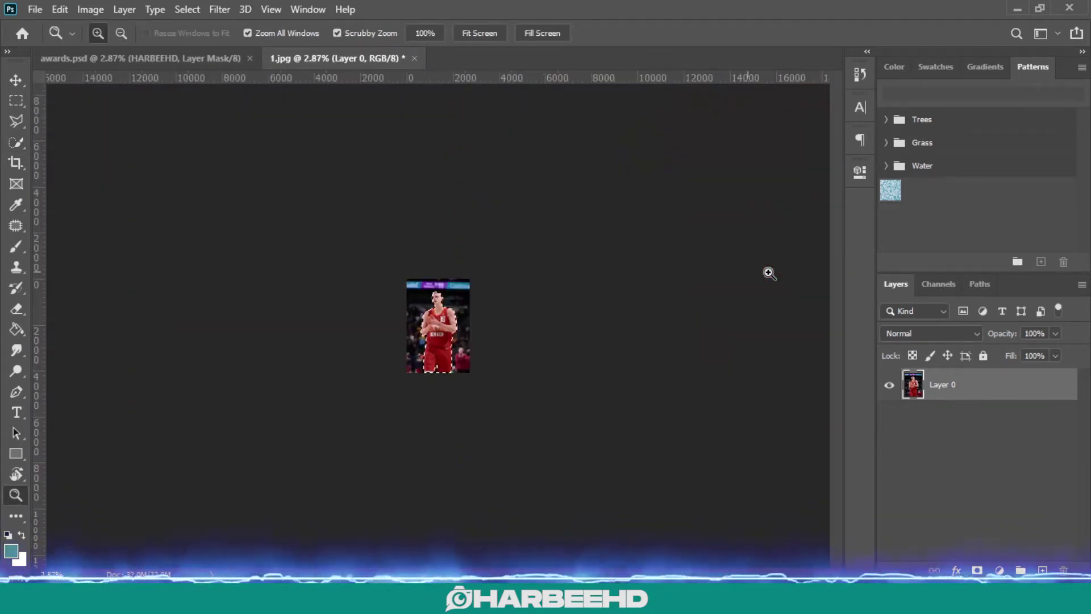
Refine the selection with Smart Radius, 9 px radius, smooth 0, 89% contrast and -16% shift edge, and mask the player's background out
key(ctrl+0)
click(187, 9)
click(231, 216)
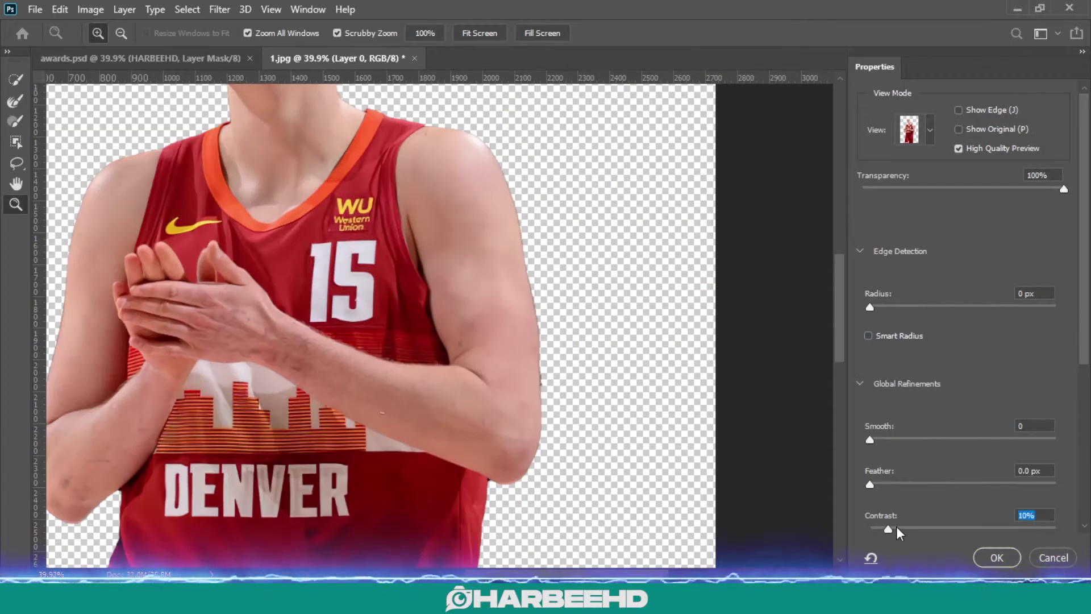
drag(897, 528, 898, 529)
click(869, 336)
drag(871, 308, 909, 307)
drag(870, 440, 888, 440)
drag(1085, 334, 1086, 409)
drag(889, 318, 904, 318)
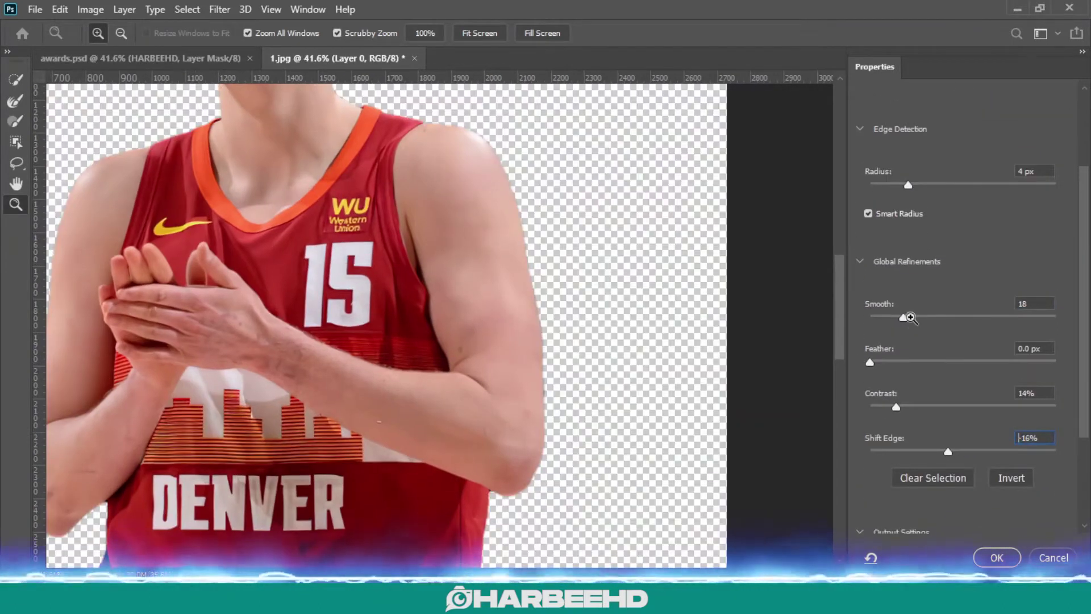
drag(903, 317, 869, 318)
scroll(906, 417, up, 1)
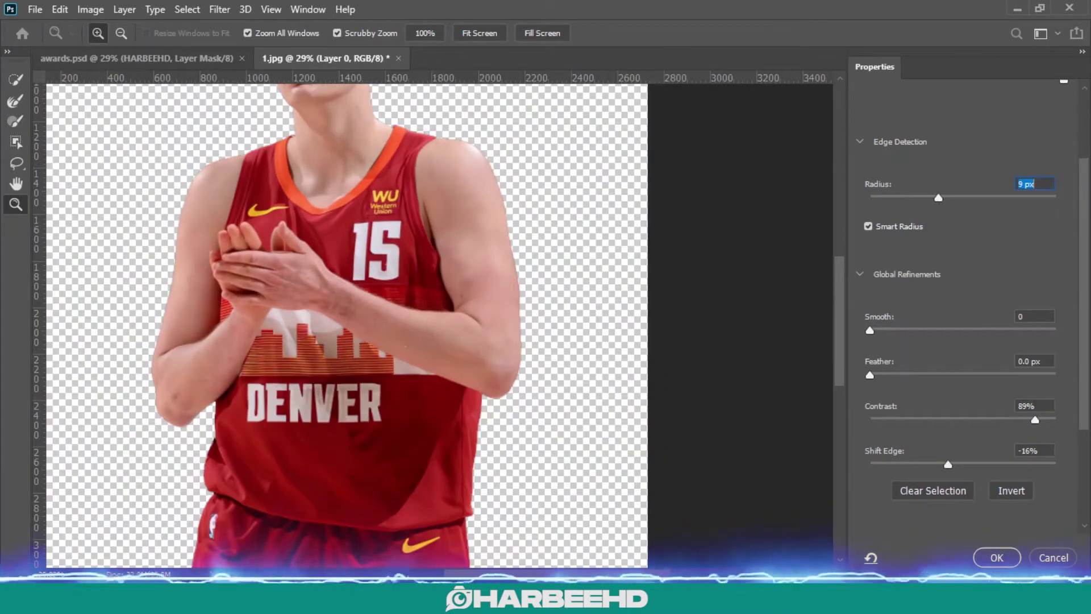
click(977, 570)
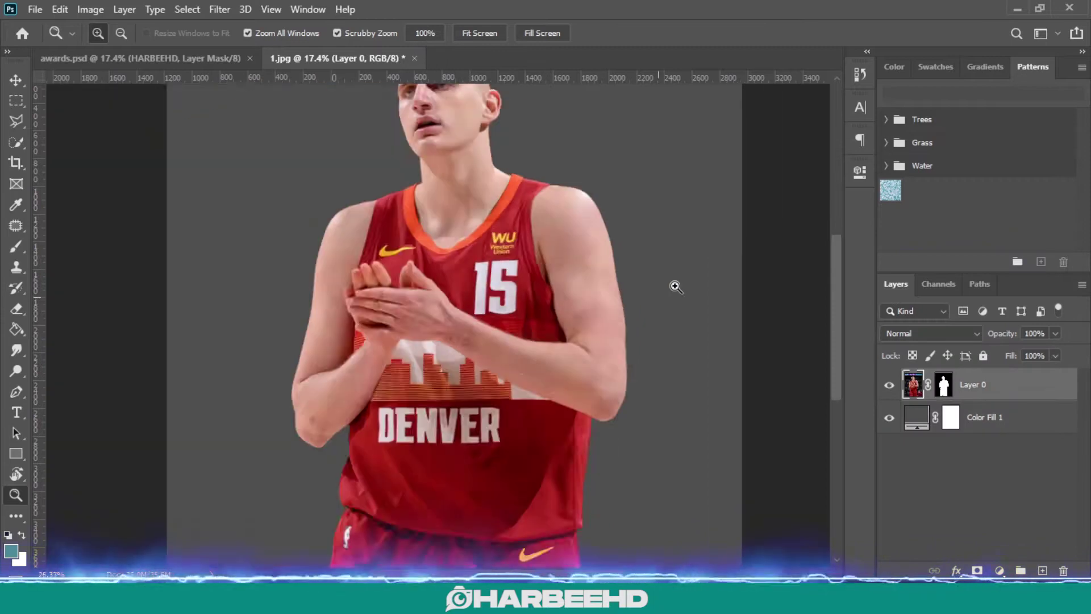
Convert the masked player layer to a smart object and duplicate it
drag(675, 286, 702, 283)
drag(635, 222, 582, 239)
right_click(1010, 385)
click(858, 221)
key(ctrl+j)
Apply Topaz Adjust 5 to Layer 0 with the Photo Pop preset from the Adjust 4 Preset List
click(219, 9)
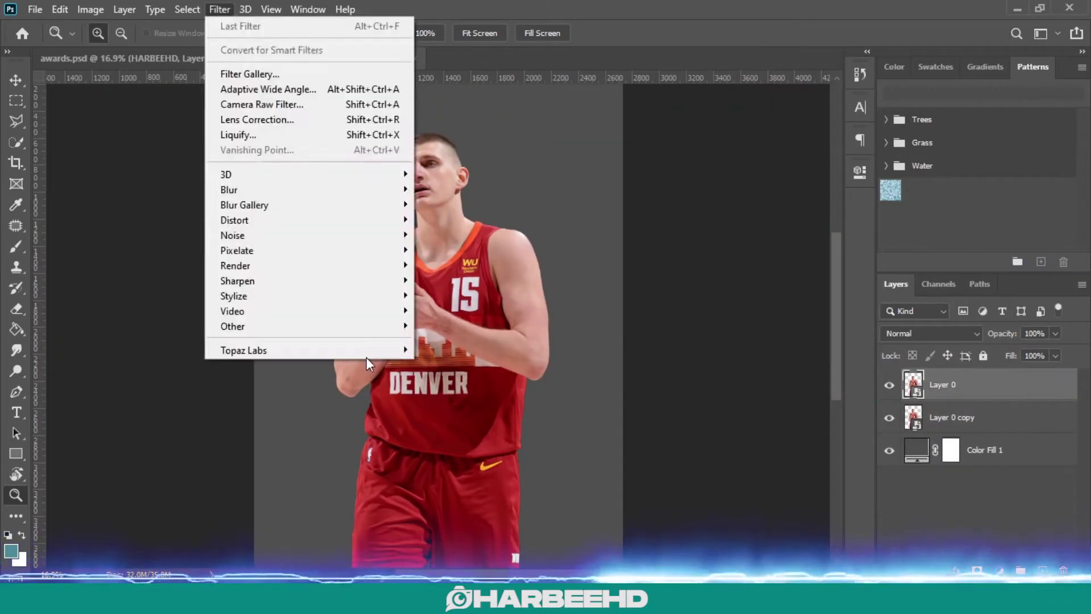
click(514, 350)
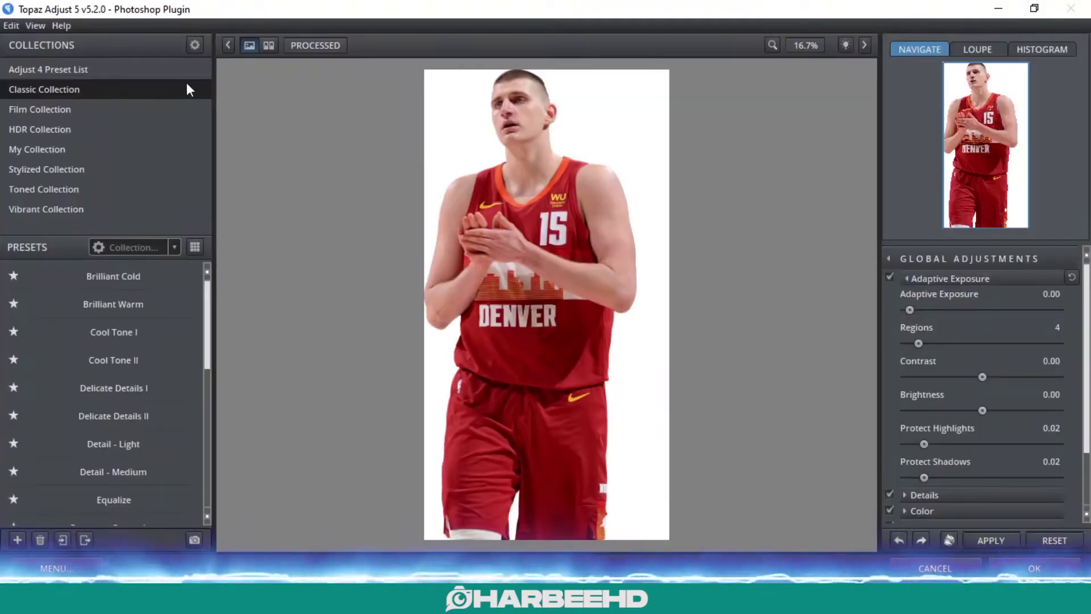
click(159, 71)
scroll(133, 441, down, 12)
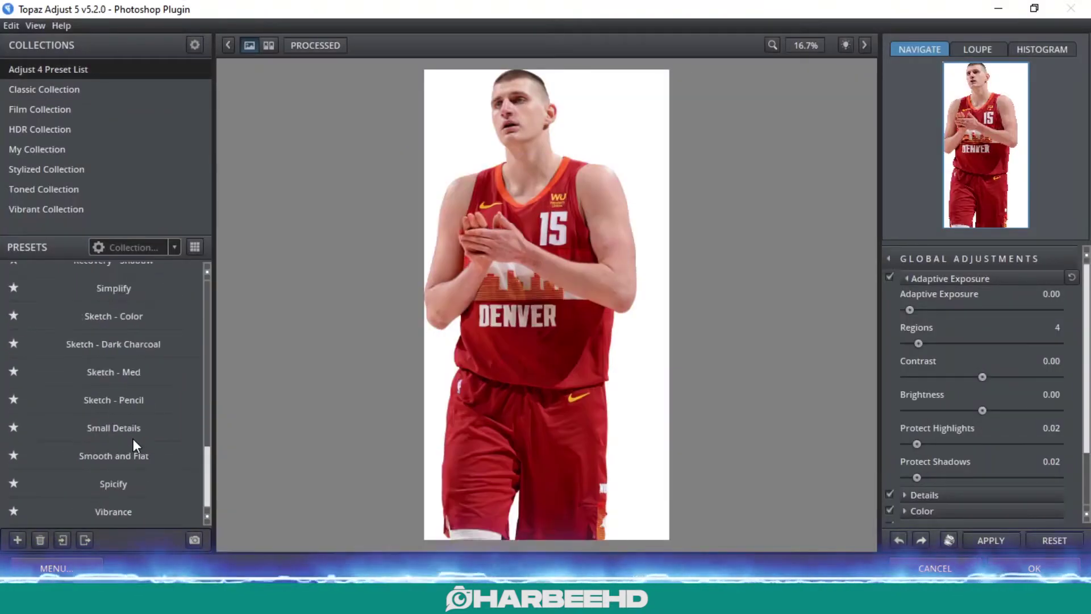
scroll(135, 442, up, 8)
scroll(138, 462, down, 4)
scroll(128, 367, up, 1)
click(121, 432)
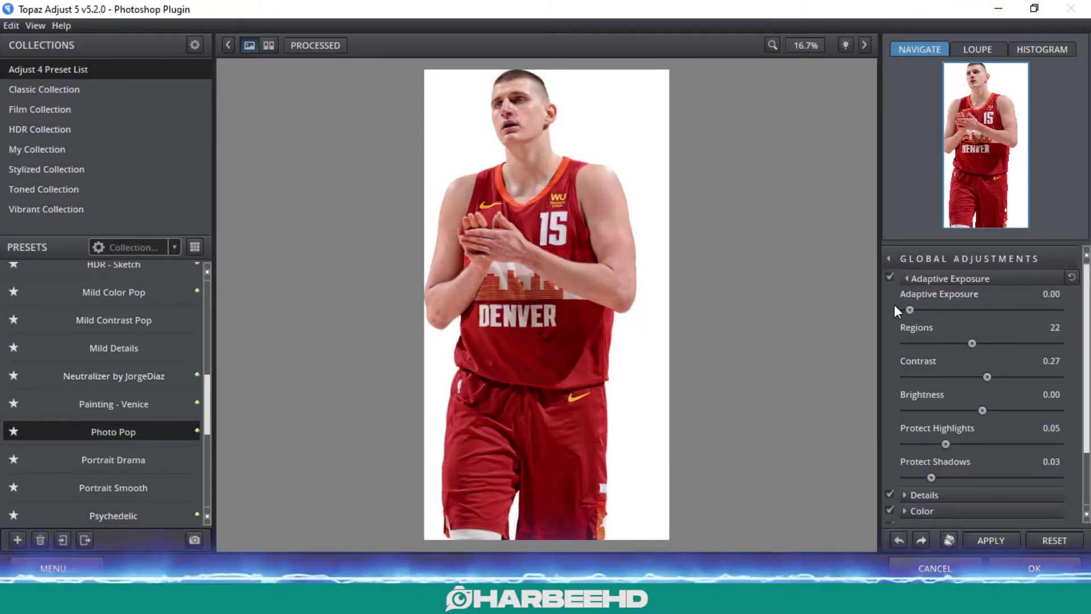
key(Return)
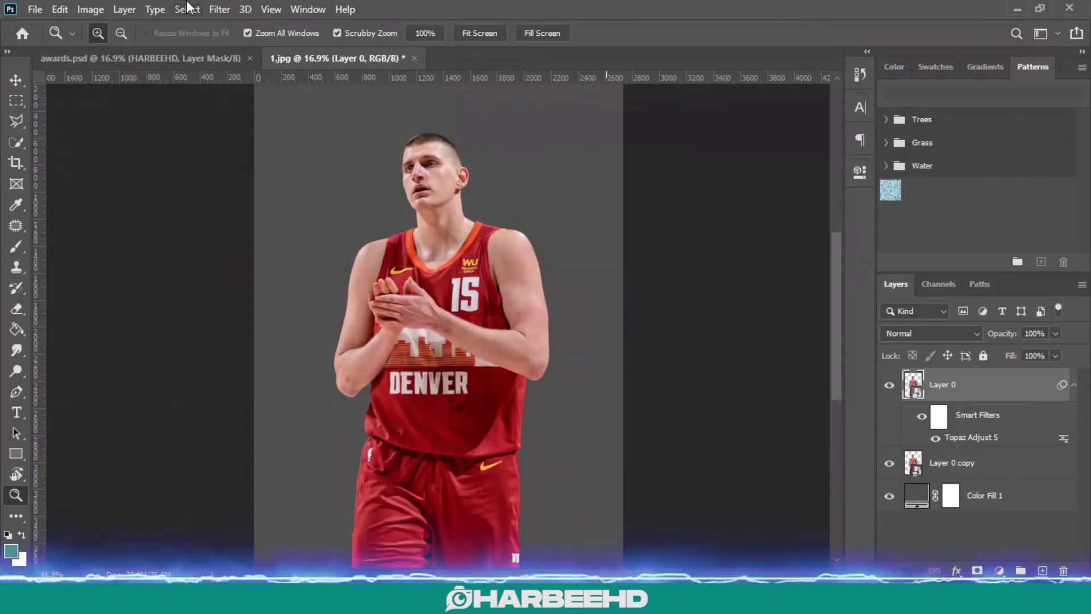
Apply Topaz Clean 3 to Layer 0 with the Blemish Removal Strong preset from the Skin Collection
click(598, 162)
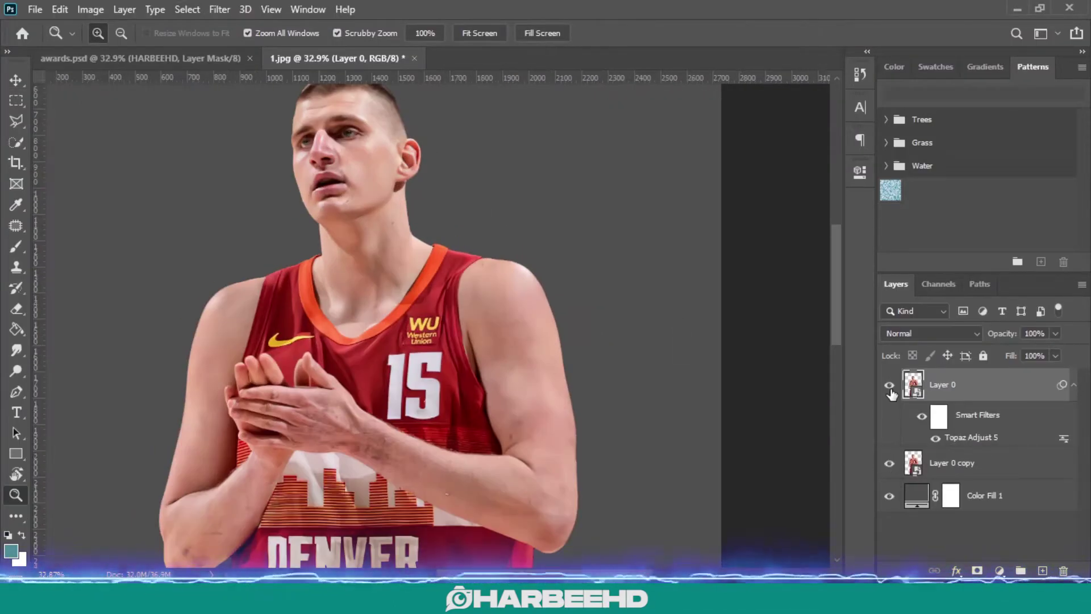
key(ctrl+alt+f)
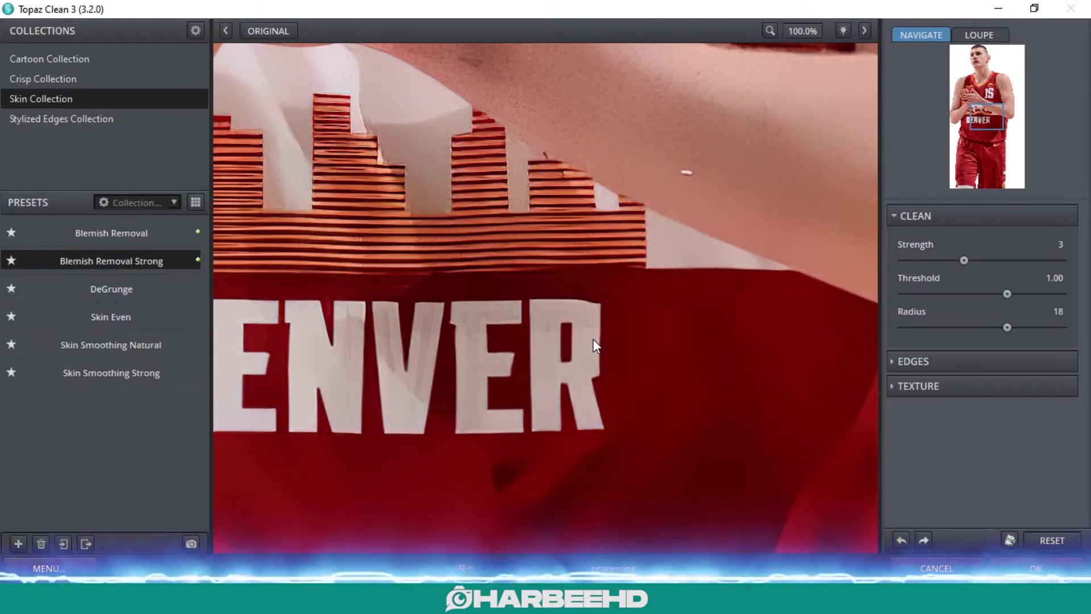
key(Return)
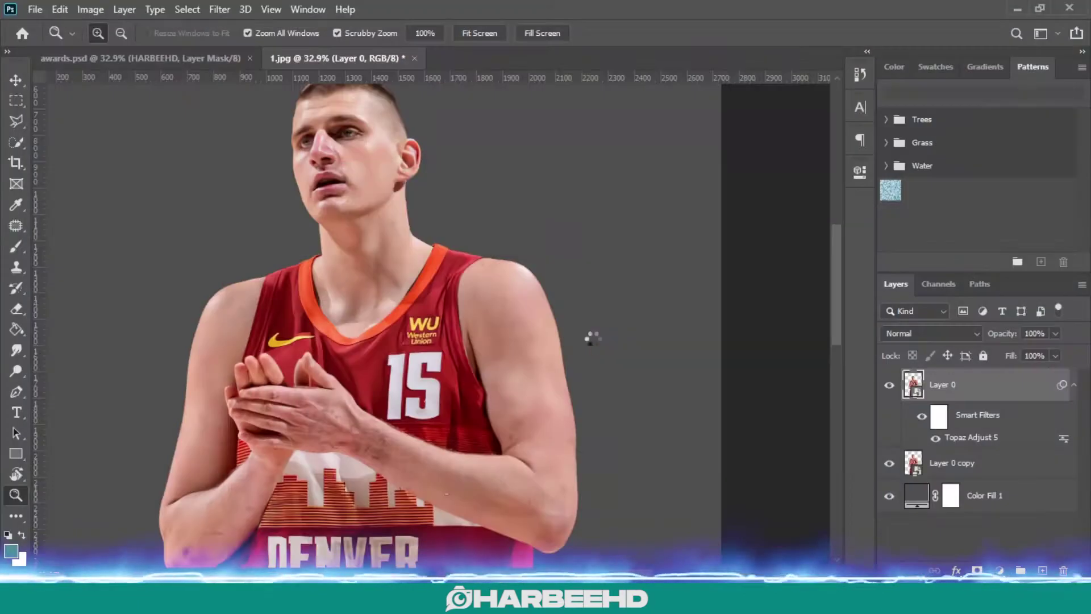
Apply Topaz InFocus to Layer 0 with the "Pre sharpening _ minor" preset
click(219, 9)
mouse_move(245, 350)
click(459, 440)
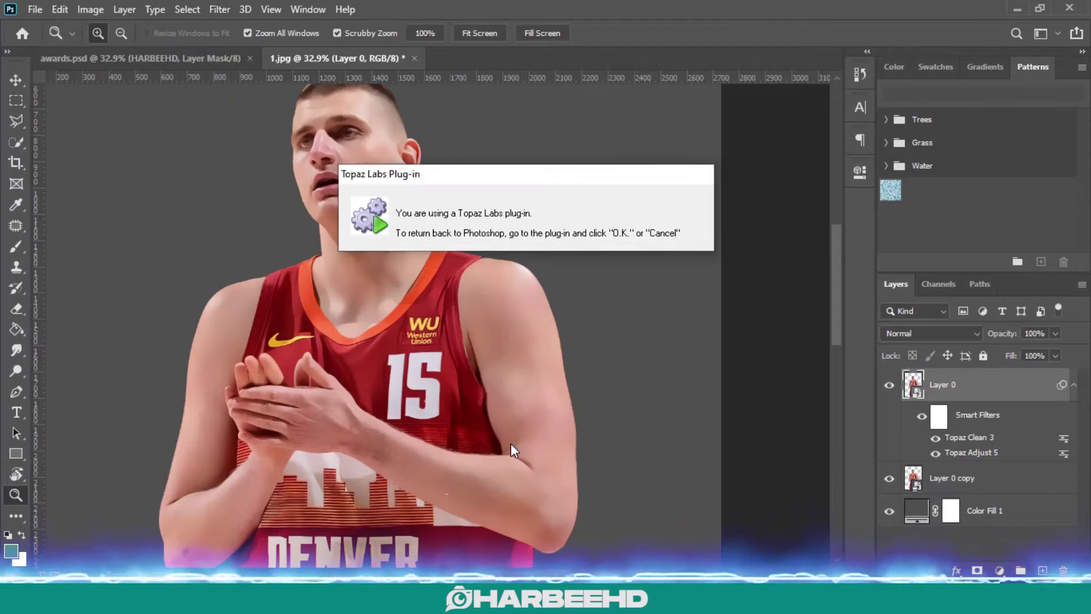
click(261, 325)
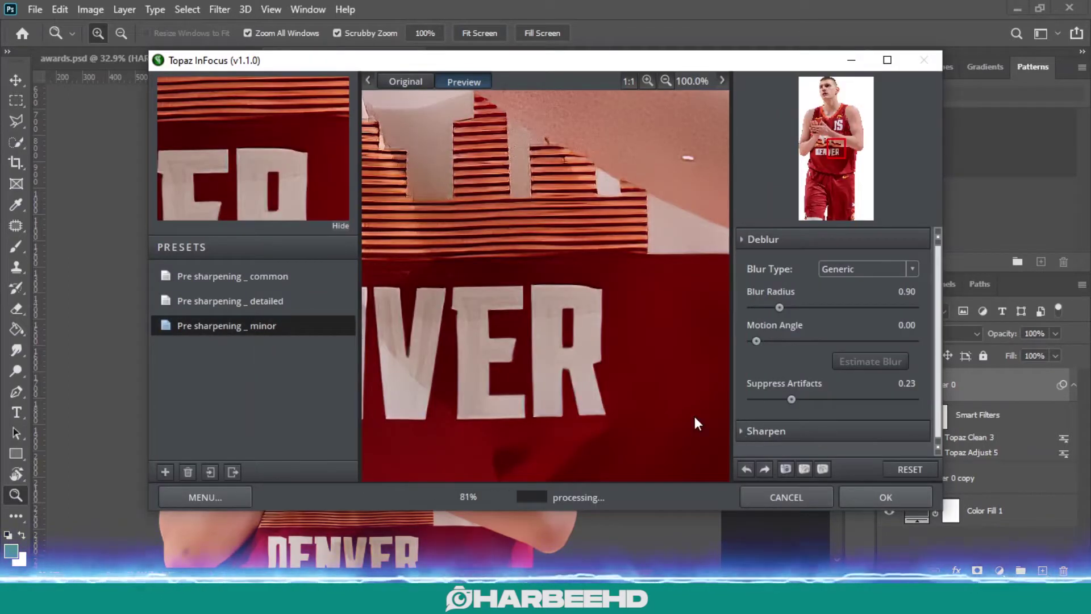
key(Return)
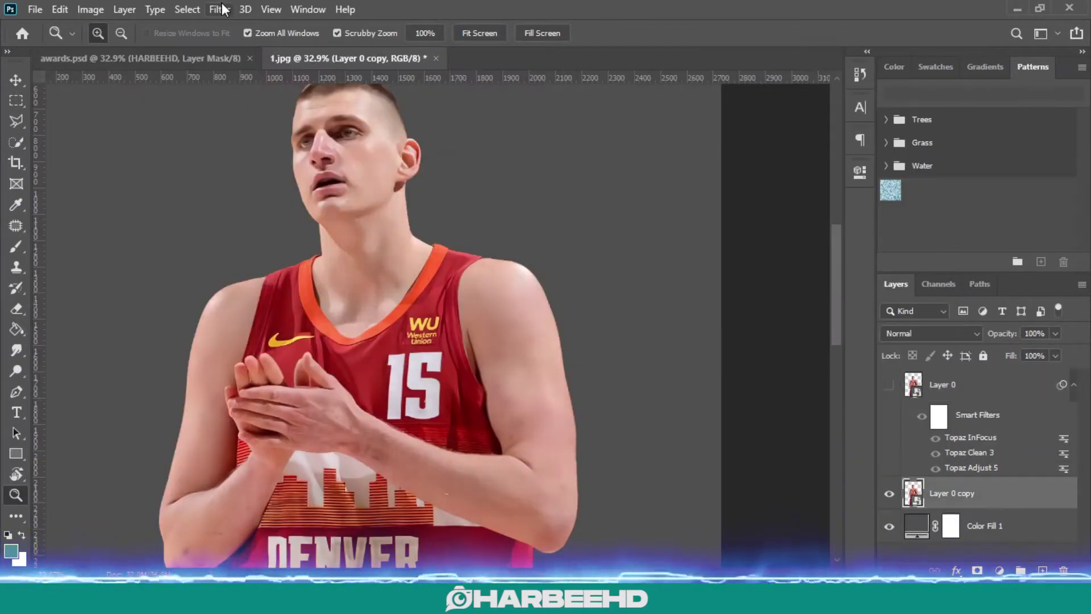
Apply the Camera Raw Filter to Layer 0 copy using loaded settings
click(222, 9)
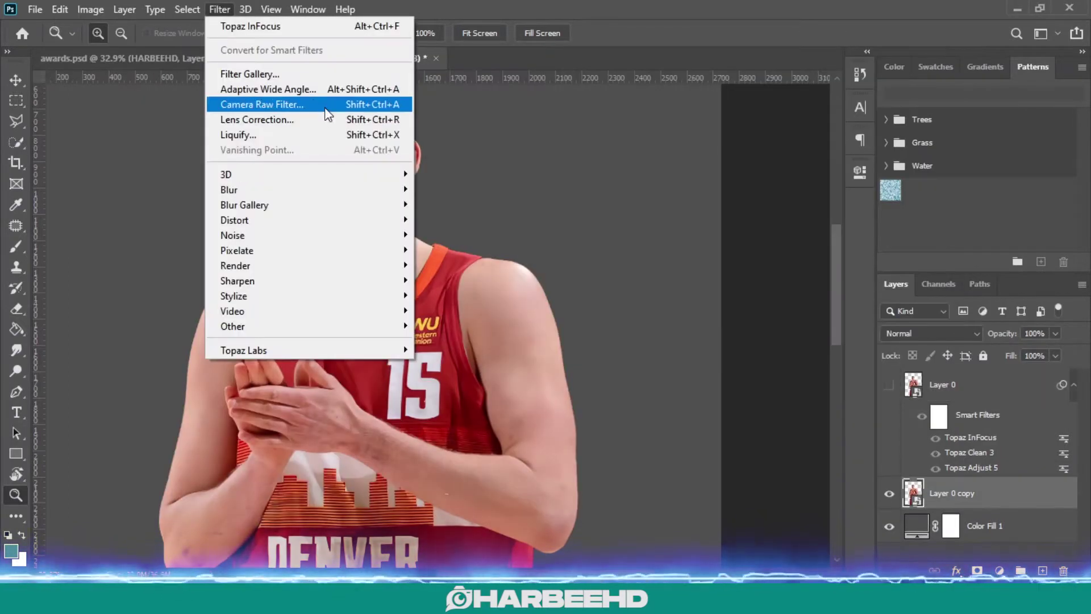
click(329, 105)
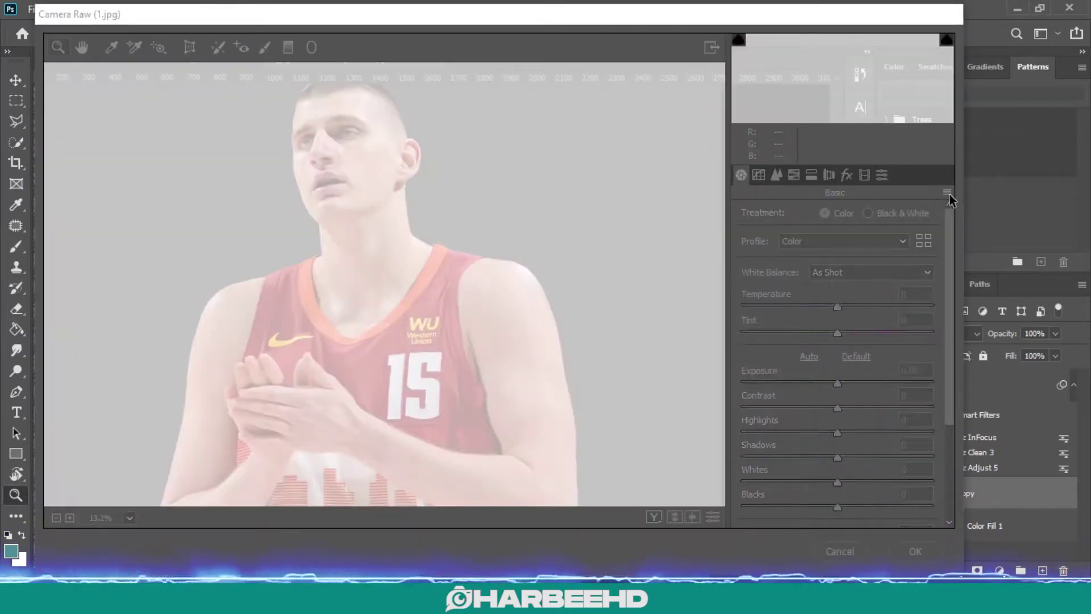
click(91, 9)
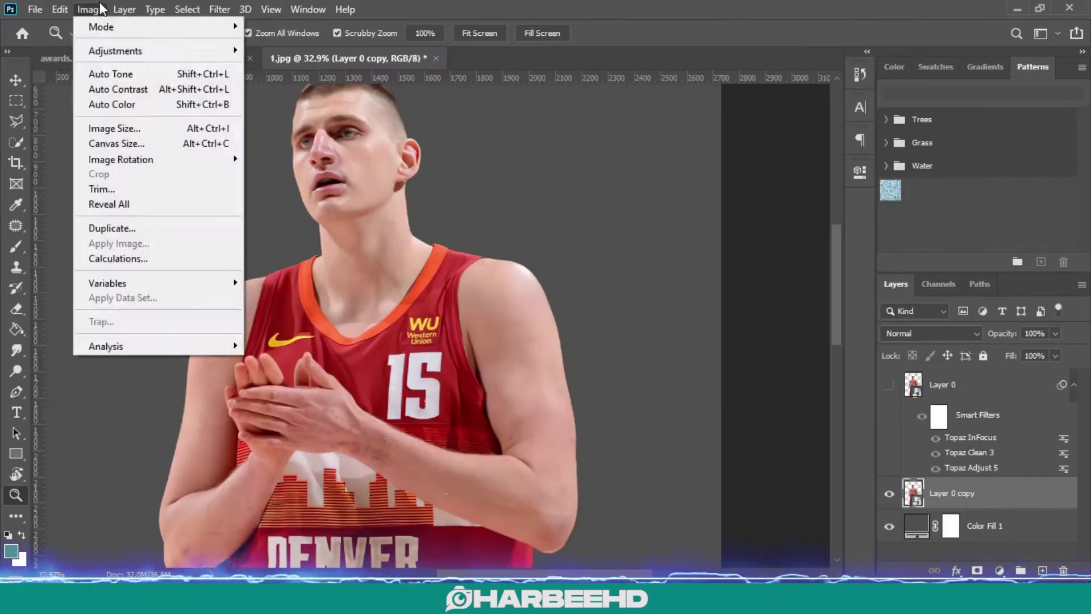
mouse_move(219, 9)
click(392, 105)
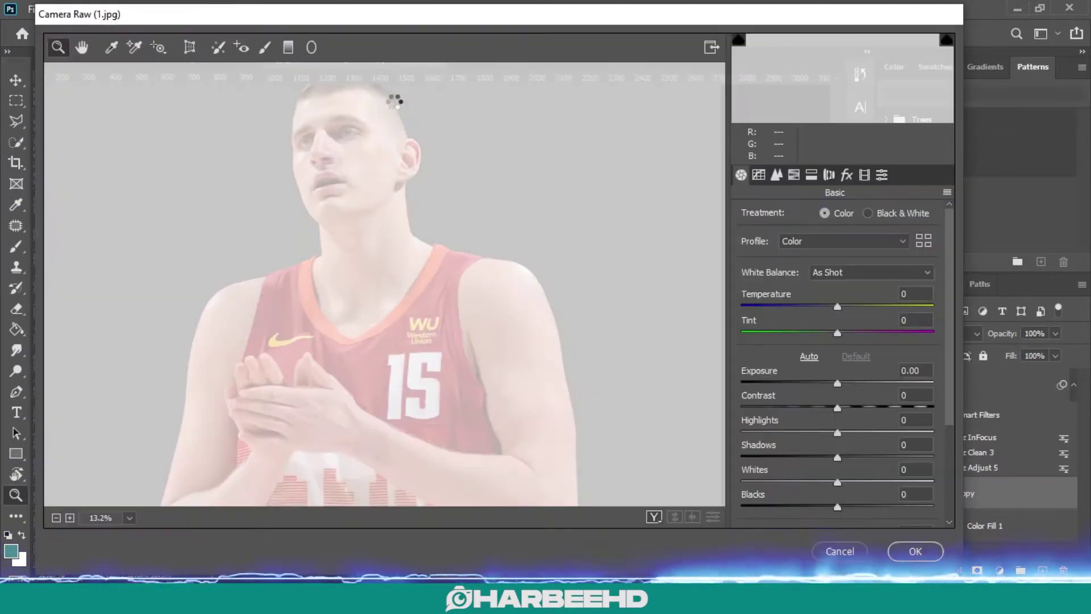
click(947, 193)
click(988, 309)
click(457, 383)
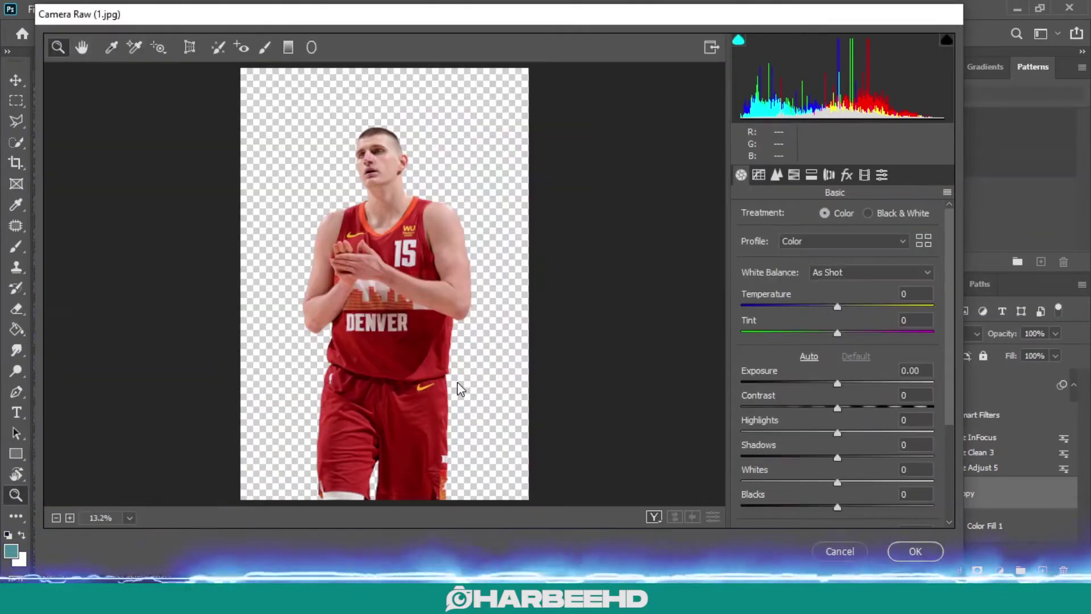
click(414, 170)
click(439, 295)
key(Return)
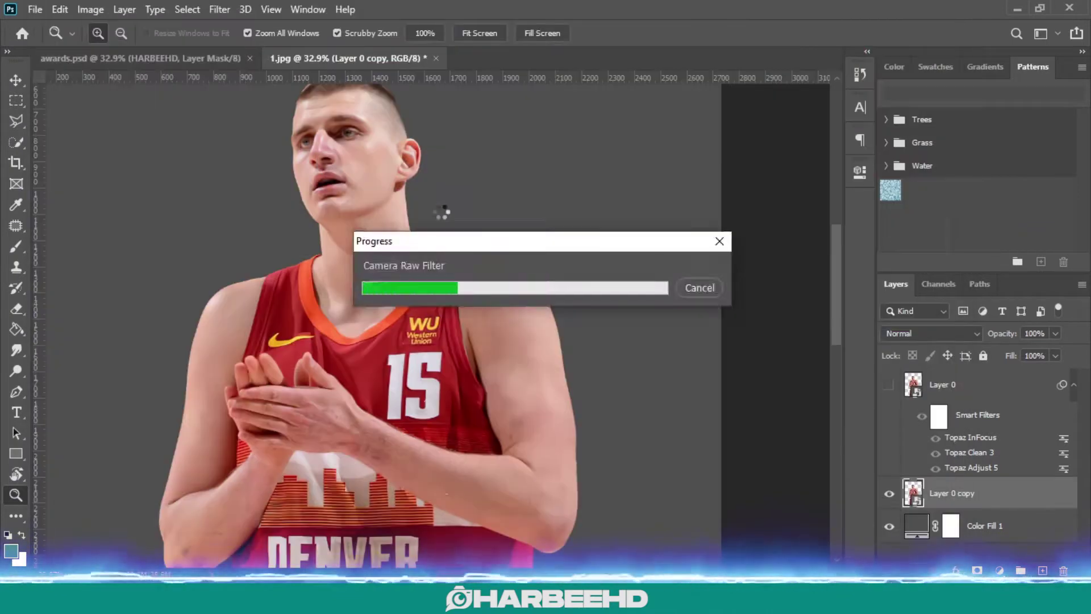
Select Layer 0's highlights by Color Range with 20% fuzziness and range 137, and copy them to a new layer
click(890, 384)
drag(562, 206, 407, 249)
click(966, 385)
click(187, 10)
click(214, 165)
click(702, 38)
click(646, 186)
drag(696, 161, 663, 159)
click(824, 55)
key(ctrl+d)
click(187, 10)
click(214, 165)
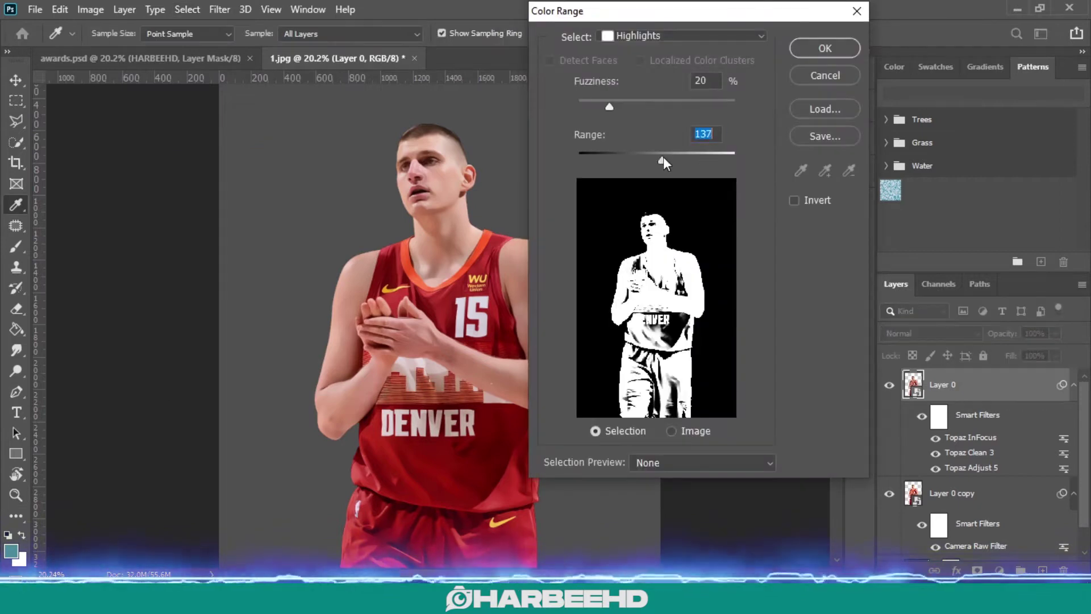
click(825, 48)
key(ctrl+j)
Hide Layer 0 and set Layer 1's opacity to 50%
click(889, 418)
mouse_move(529, 196)
mouse_down()
mouse_move(560, 187)
mouse_move(541, 193)
mouse_up()
click(890, 385)
click(889, 385)
mouse_move(463, 193)
mouse_down()
mouse_move(565, 193)
mouse_move(462, 205)
mouse_up()
drag(1002, 334, 974, 333)
key(e)
drag(324, 212, 347, 195)
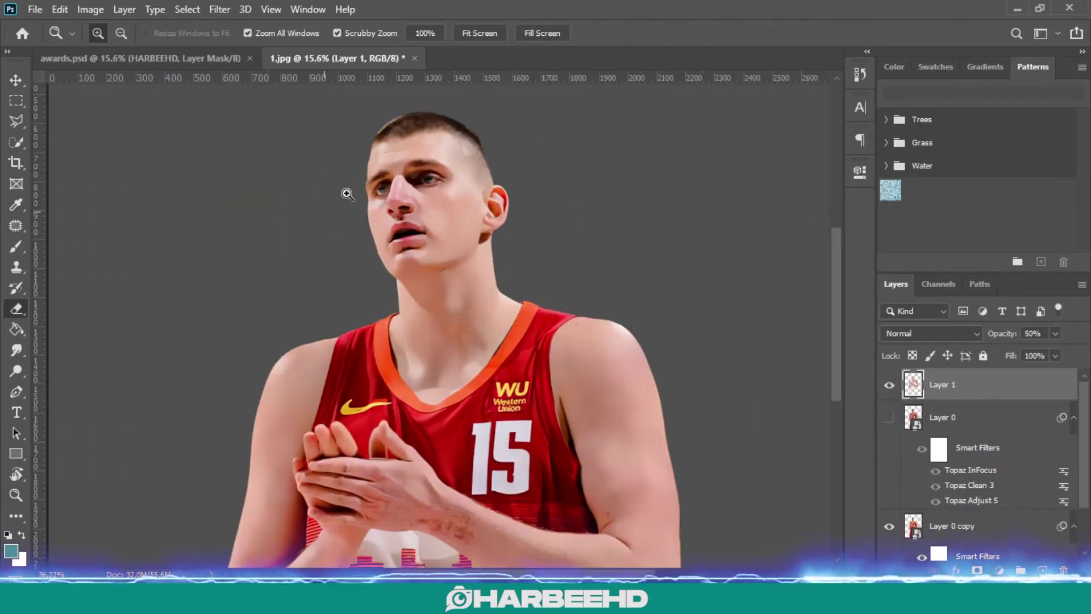
scroll(707, 414, down, 10)
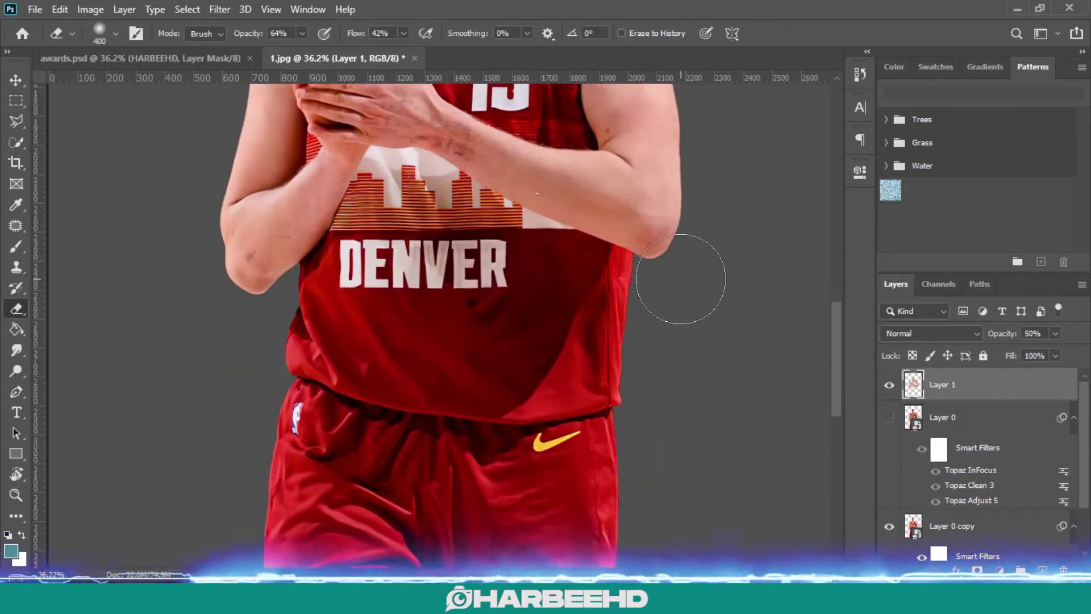
scroll(680, 278, up, 10)
key(z)
key(ctrl+0)
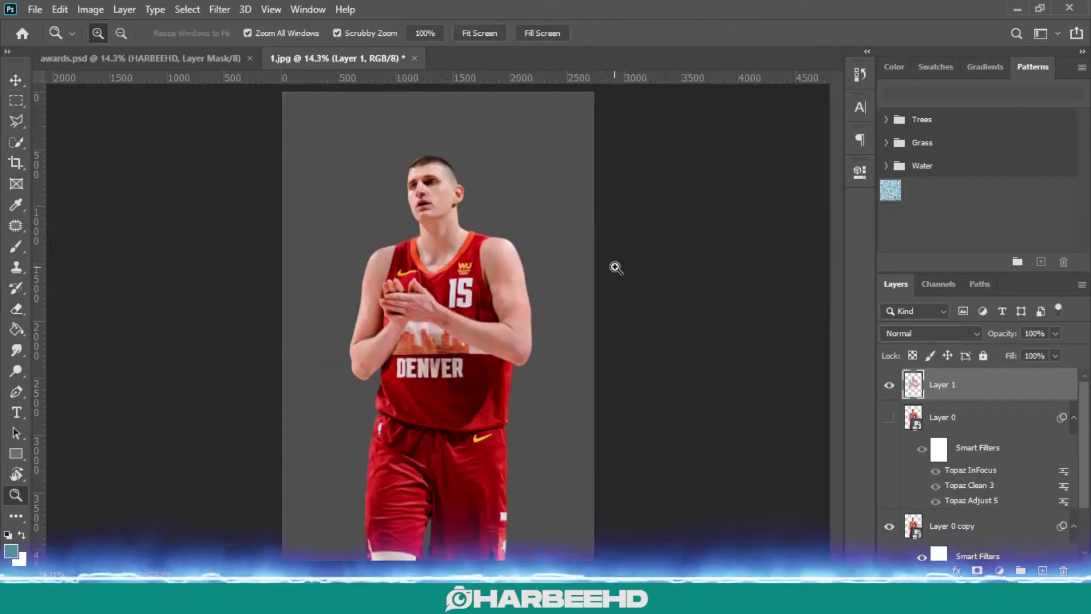
Set Layer 1's opacity to 60% and check the effect on the player
key(6)
drag(441, 207, 604, 202)
scroll(597, 256, down, 4)
drag(592, 305, 565, 365)
scroll(565, 366, down, 1)
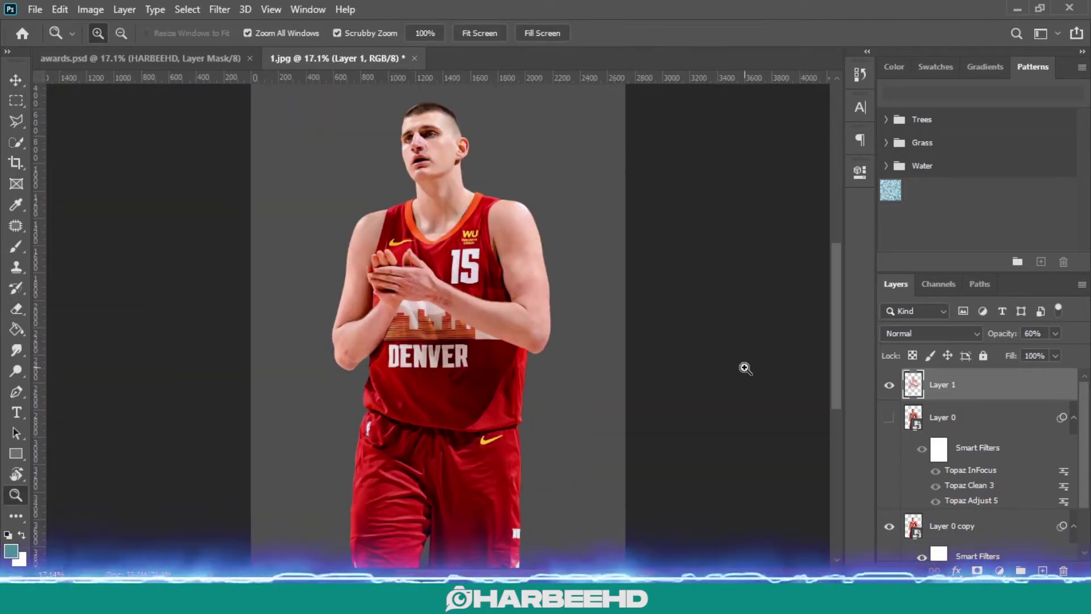
Combine Layer 1, Layer 0 and Layer 0 copy into a single smart object
shift+click(1000, 527)
right_click(1000, 527)
click(858, 164)
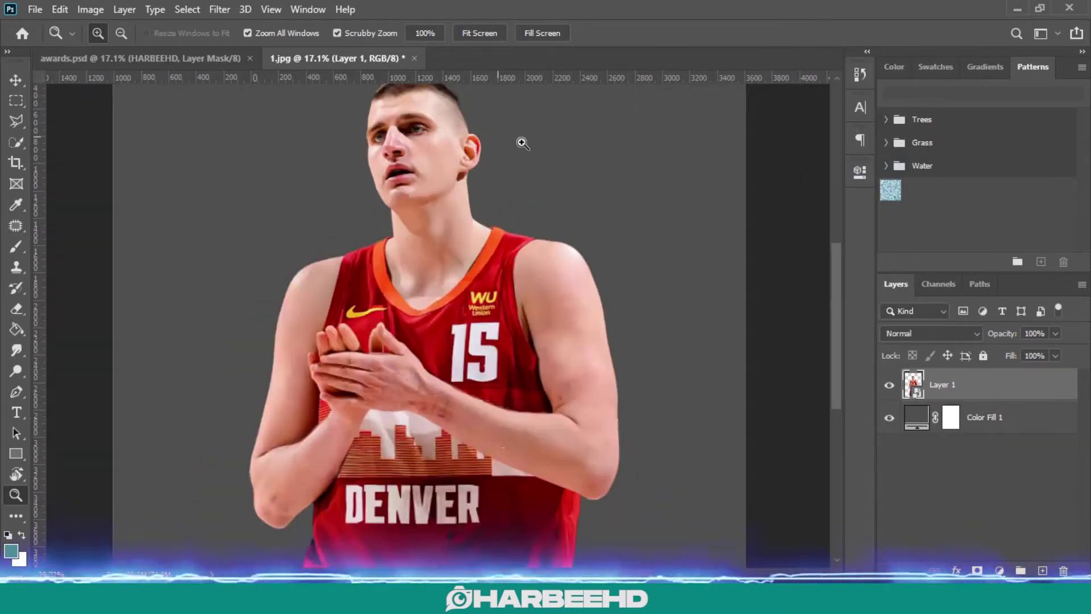
Bring the retouched player into awards.psd and place its layer directly above Layer 3 copy 2
key(v)
drag(523, 143, 62, 58)
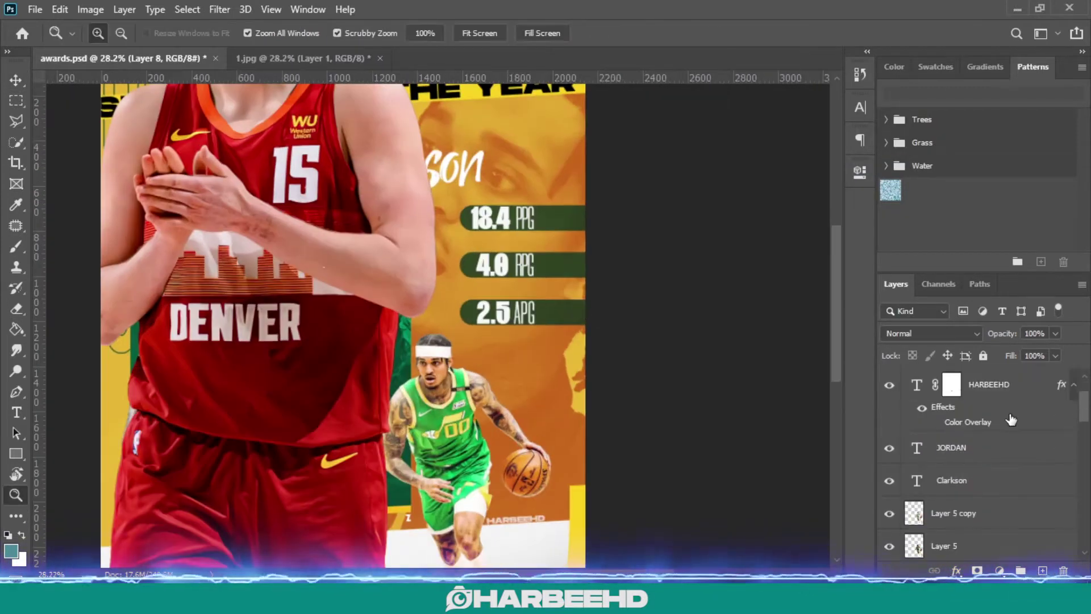
scroll(1011, 420, down, 2)
scroll(394, 195, down, 3)
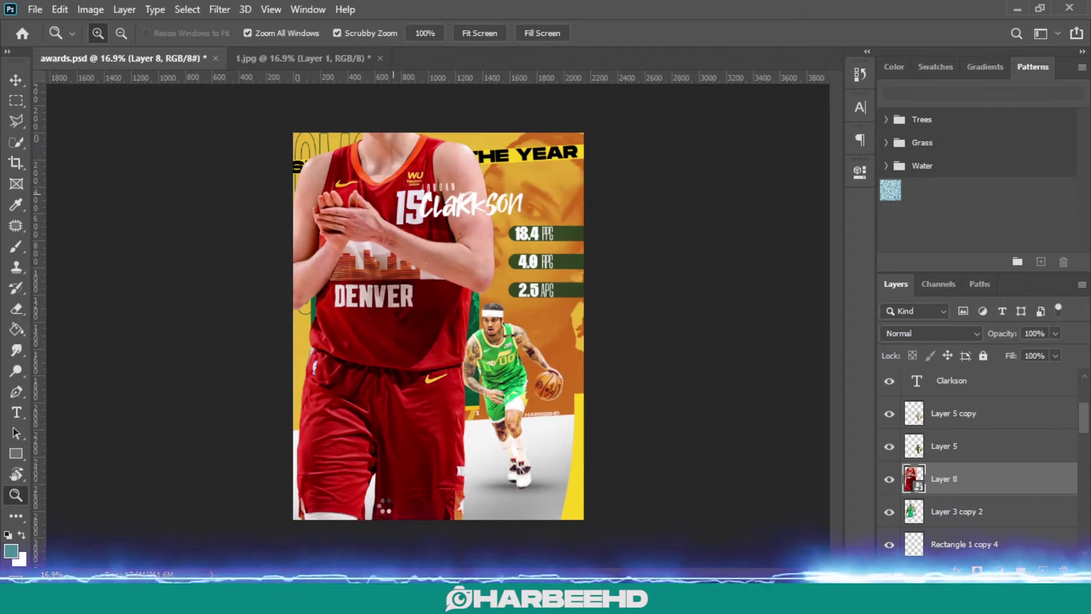
Scale down Layer 8 and position the new player over the green panel beneath the headline
key(ctrl+t)
drag(387, 529, 385, 374)
drag(386, 250, 380, 337)
drag(245, 263, 301, 265)
drag(438, 274, 422, 282)
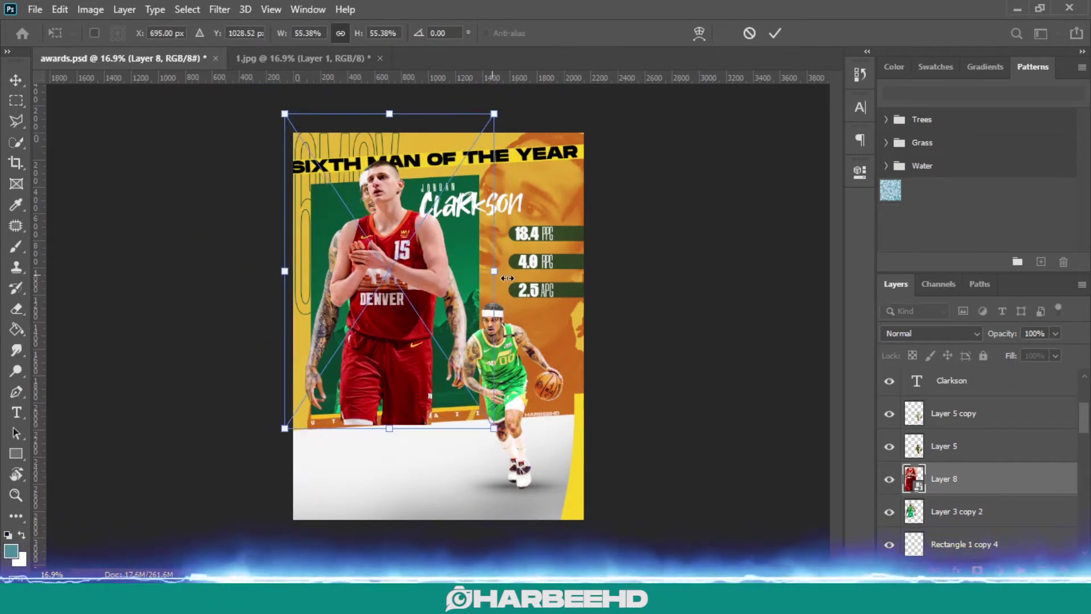
drag(507, 279, 527, 279)
drag(428, 272, 418, 283)
click(775, 34)
Delete the old main player's layer, Layer 3 copy 2
click(946, 512)
key(Delete)
drag(475, 256, 493, 256)
scroll(891, 475, down, 1)
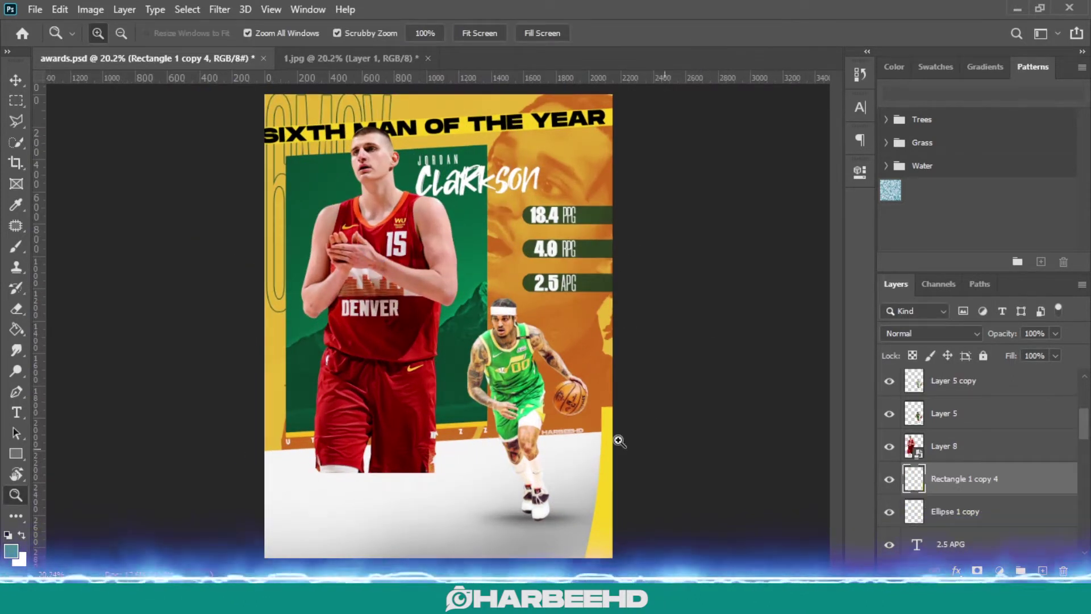
Load the shape of the green panel's Gradient Map 1 layer as an inverted selection and make Layer 8 active
key(v)
click(91, 34)
click(469, 233)
scroll(936, 453, down, 2)
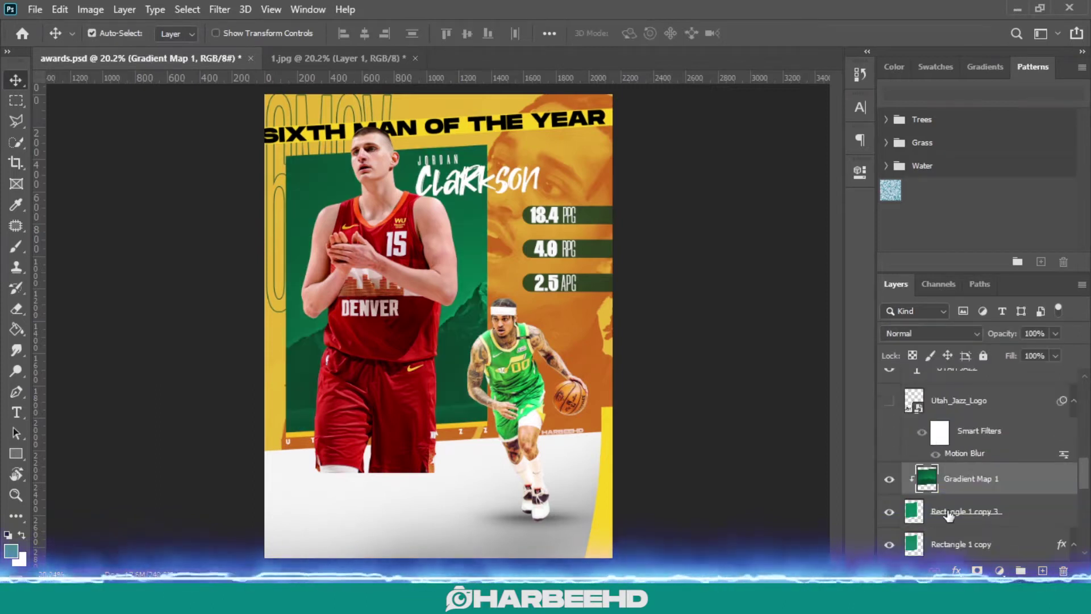
ctrl+click(929, 482)
key(ctrl+shift+i)
scroll(943, 453, up, 5)
click(944, 451)
Try masking Layer 8 with the panel selection and with its inverse
click(977, 571)
key(ctrl+z)
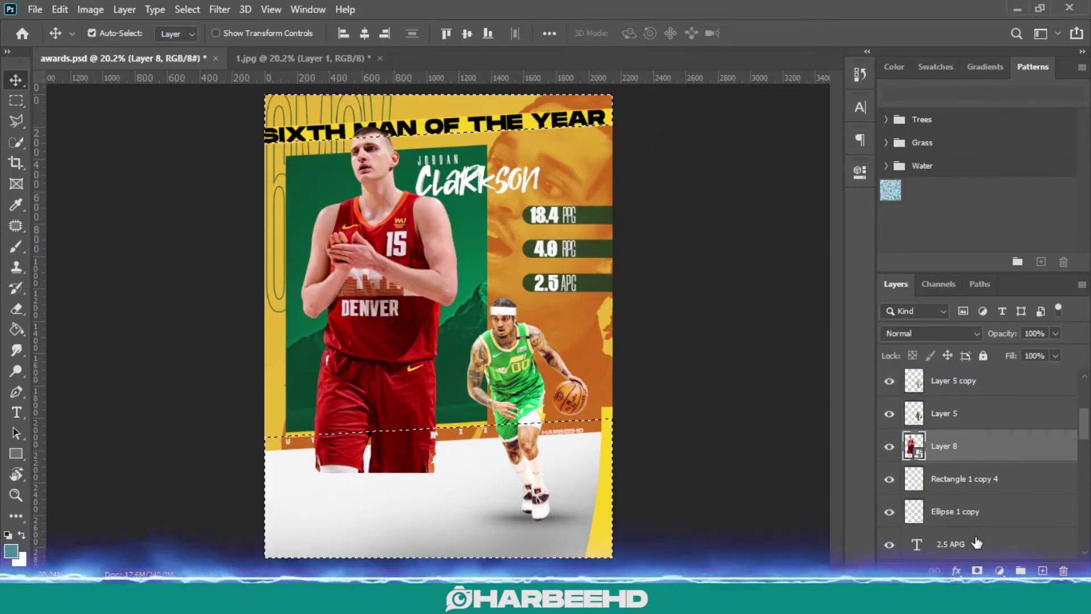
key(ctrl+shift+i)
click(977, 570)
key(ctrl+z)
Erase the part of the player's legs that extends below the green panel and clear the selection
key(e)
mouse_move(321, 464)
mouse_down()
mouse_move(348, 446)
mouse_move(227, 463)
mouse_up()
key(ctrl+d)
Make Gradient Map 1 active and open the arena photo 60e038f04f3da-standard-scale-2_00x-gigapixel.jpg
scroll(986, 492, down, 3)
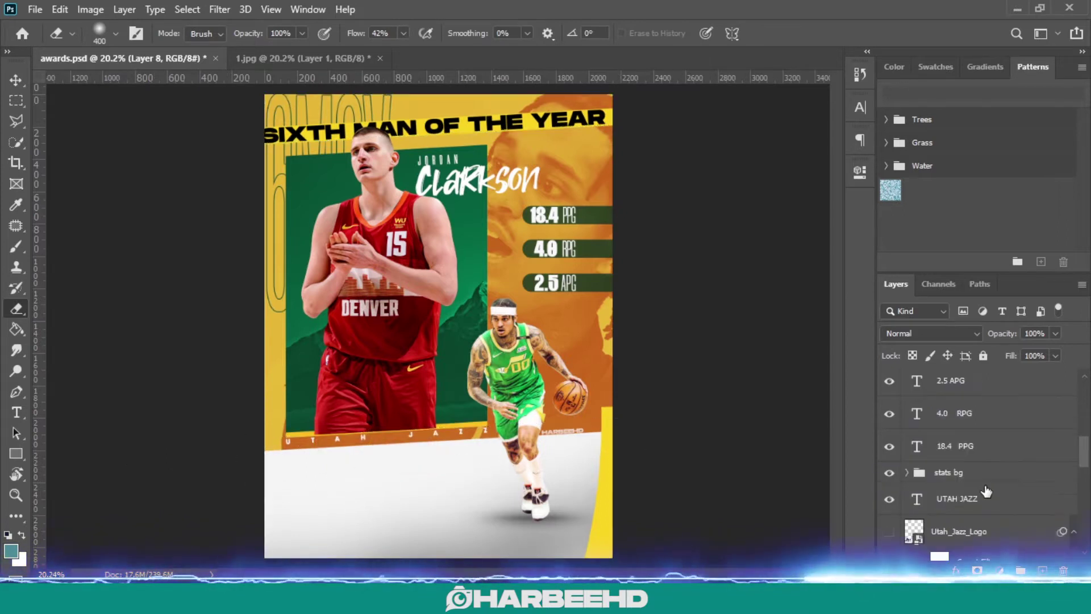
scroll(986, 491, down, 3)
click(972, 478)
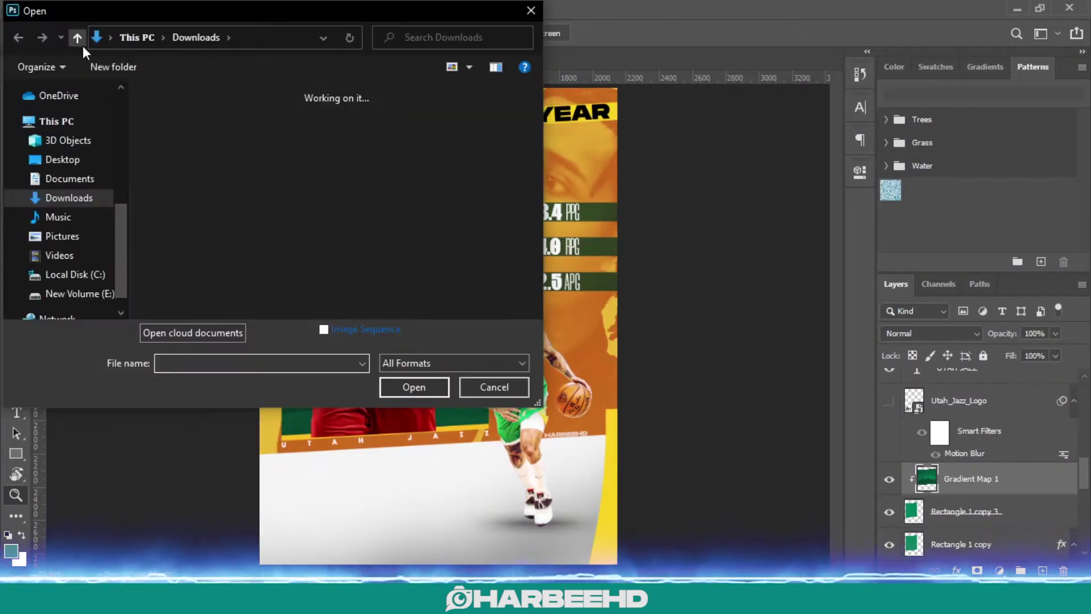
scroll(424, 180, down, 3)
click(256, 210)
click(406, 387)
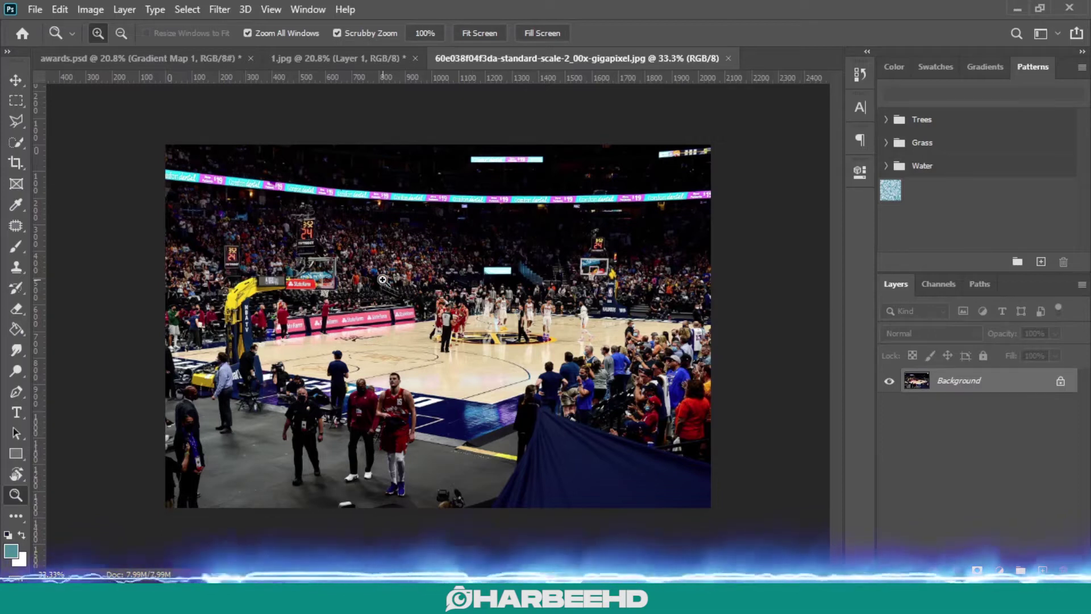
Unlock the arena photo and bring it into awards.psd as a layer clipped above Gradient Map 1
drag(383, 279, 424, 281)
key(ctrl+0)
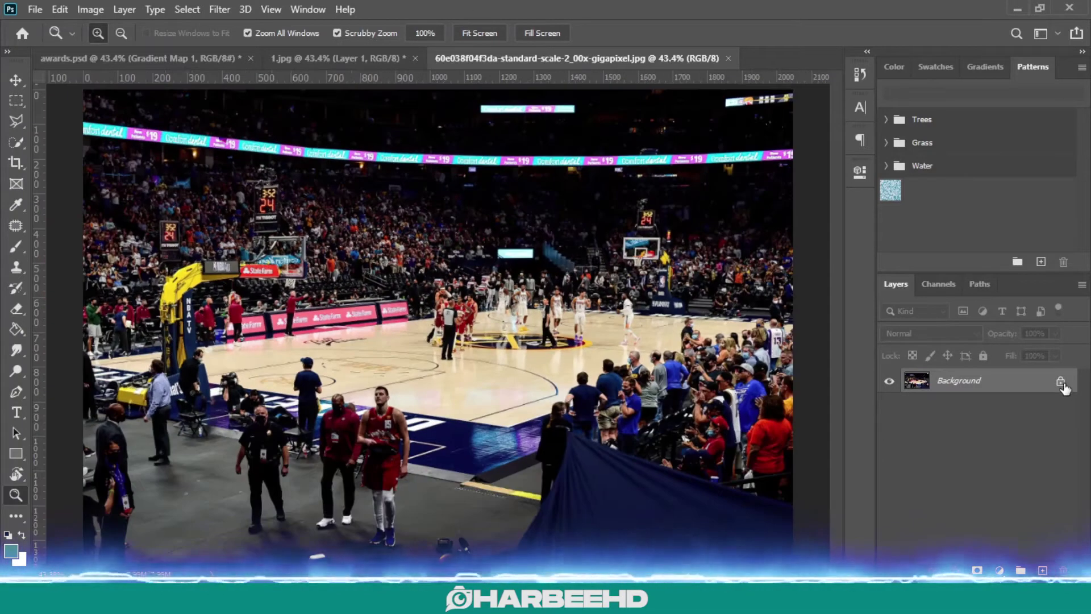
click(1062, 381)
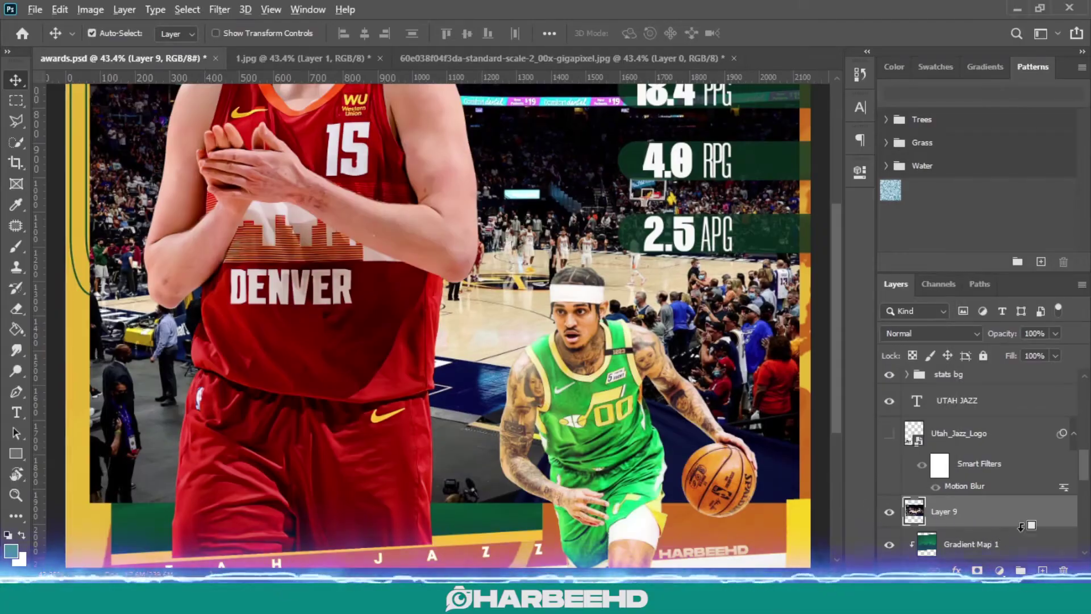
alt+click(1021, 527)
key(z)
drag(574, 290, 513, 248)
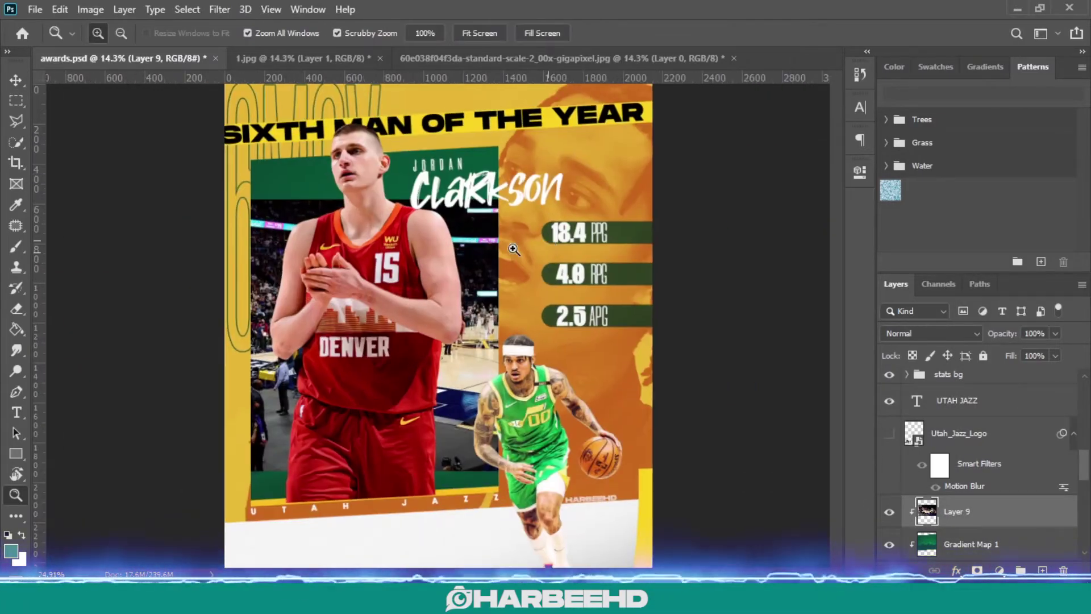
Enlarge Layer 9 to about 146%, rotate it about -3° and position it so the arena fills the panel
key(ctrl+t)
drag(667, 327, 664, 304)
drag(456, 470, 458, 494)
drag(428, 201, 422, 149)
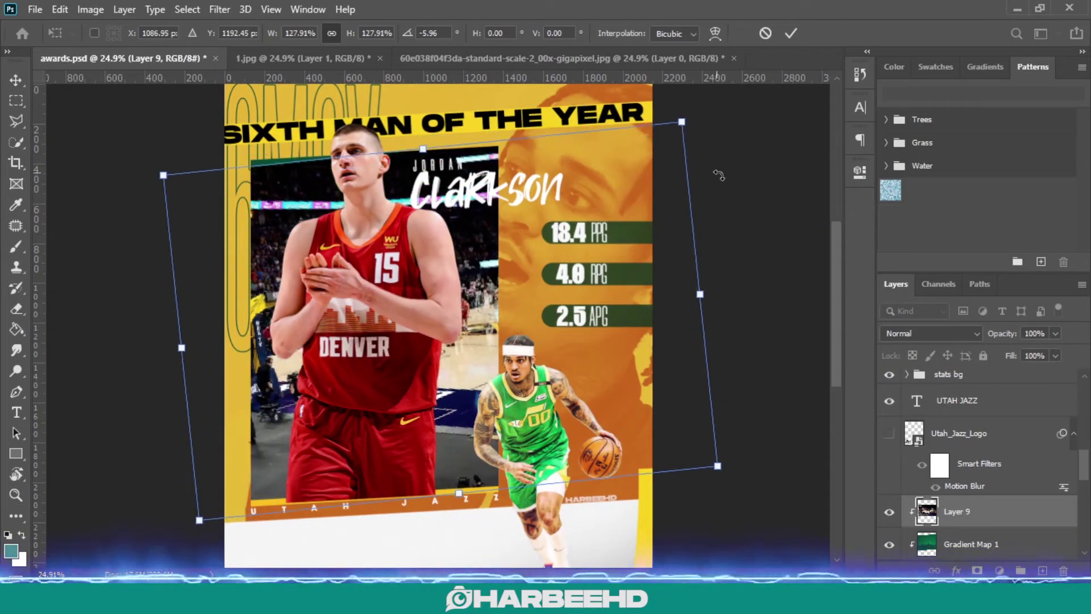
drag(718, 175, 728, 191)
drag(496, 362, 412, 395)
drag(626, 514, 702, 559)
drag(518, 346, 477, 311)
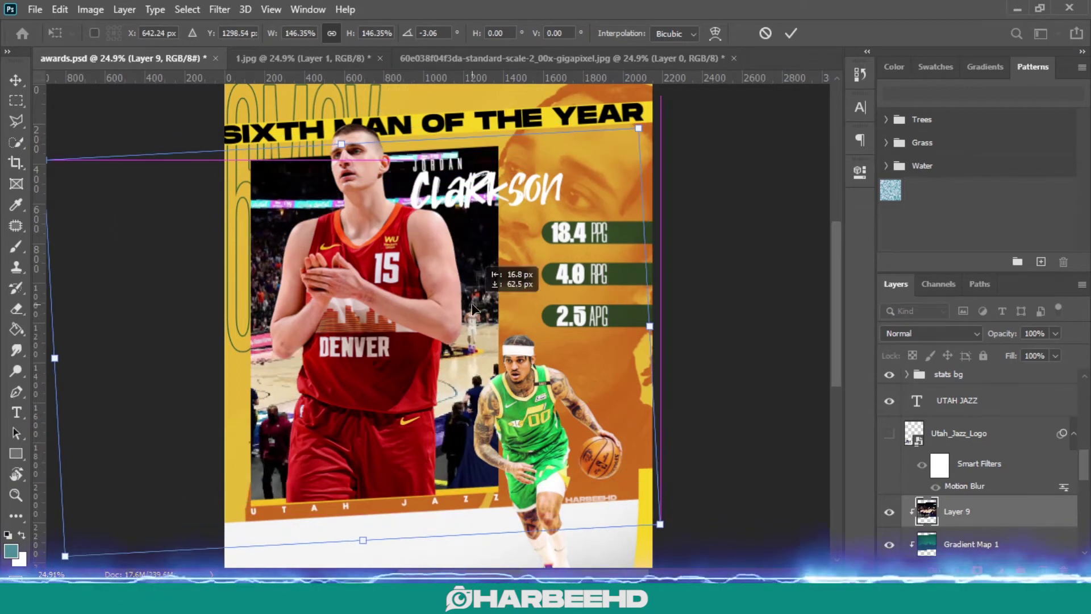
click(789, 33)
Merge Layer 9 with Gradient Map 1 and add a new Gradient Map adjustment clipped to the arena layer
ctrl+click(1006, 545)
key(ctrl+e)
click(1000, 570)
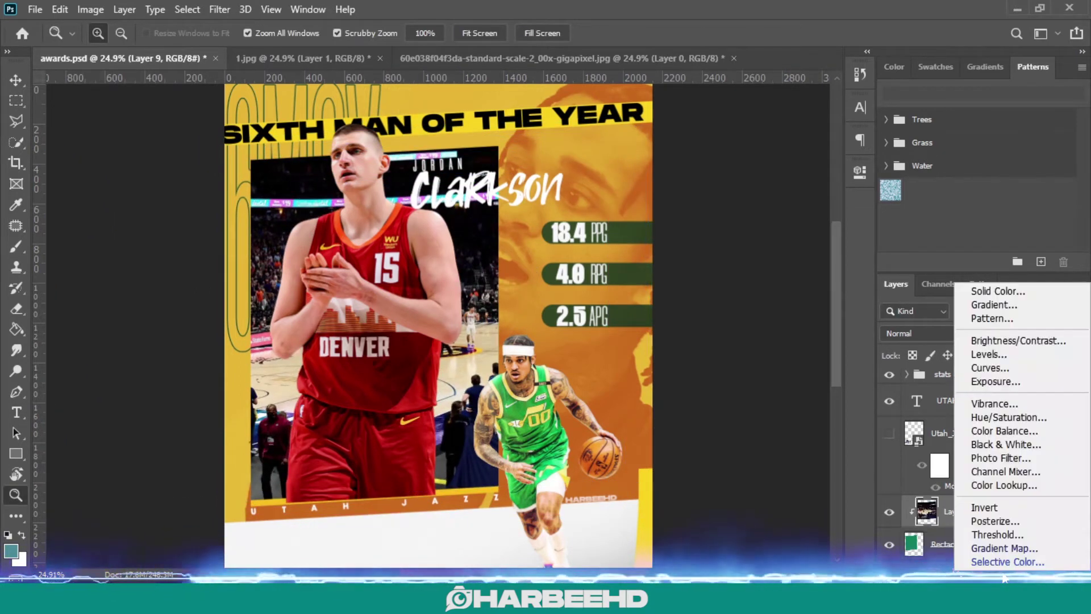
click(989, 487)
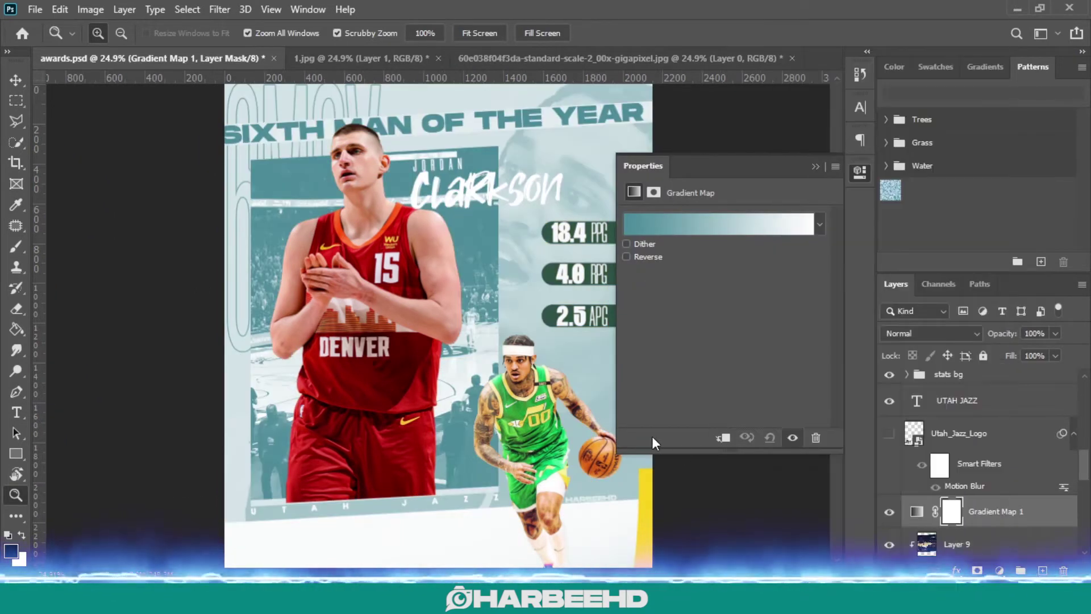
key(ctrl+alt+g)
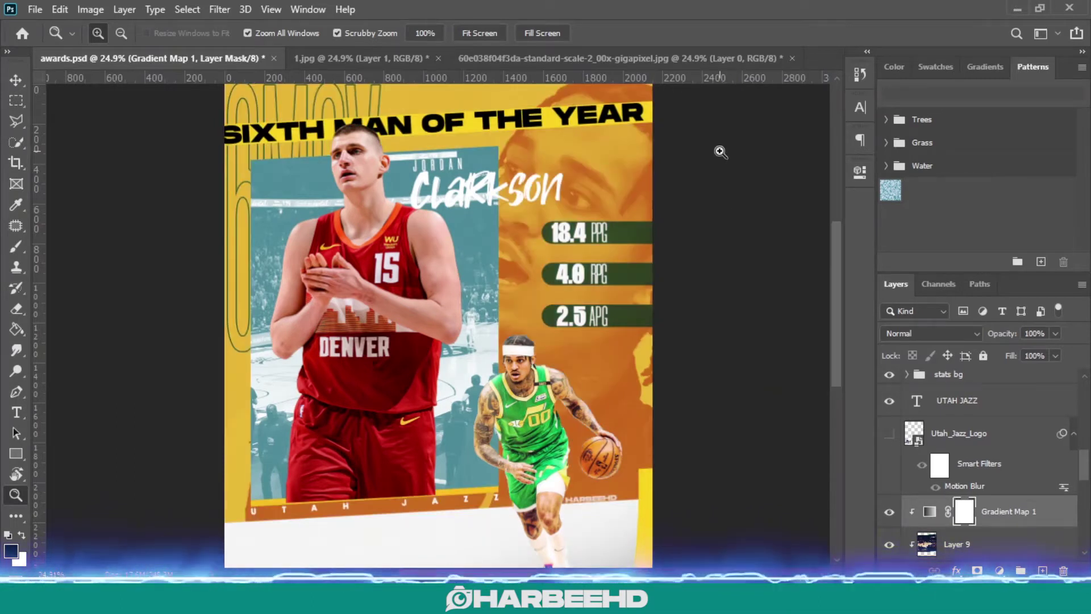
Set the arena gradient map's dark stop to a colour sampled from the player's jersey
double_click(928, 511)
click(779, 222)
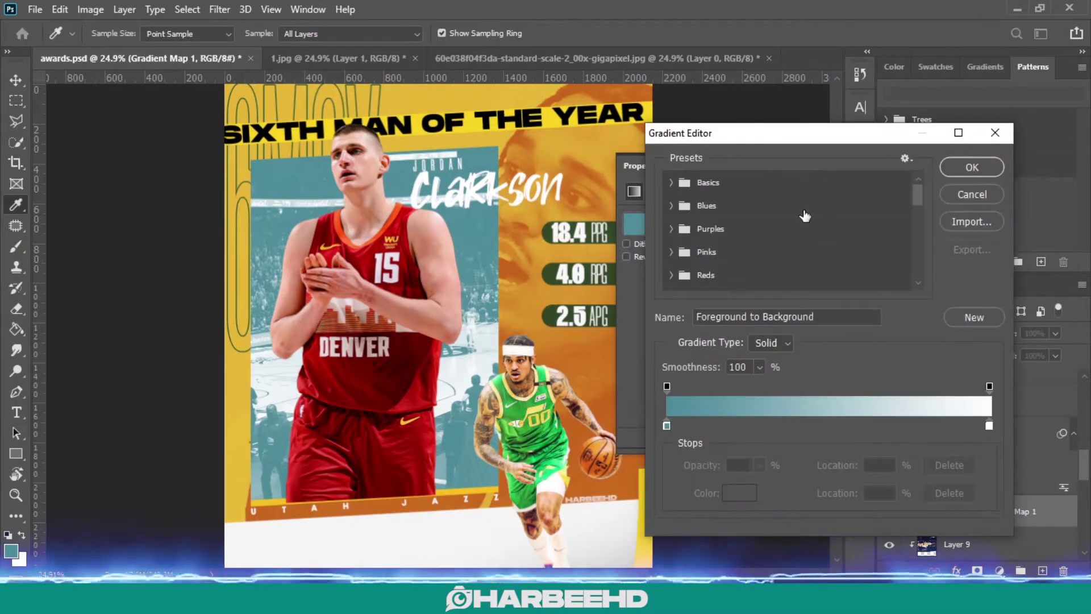
click(733, 496)
click(362, 245)
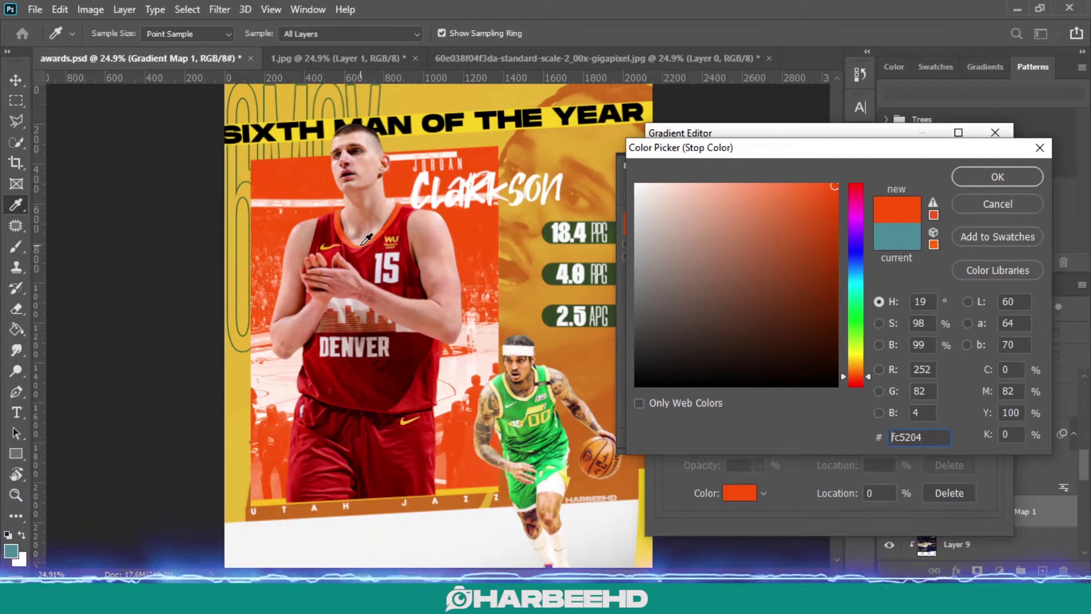
click(372, 333)
click(971, 175)
click(968, 166)
click(816, 169)
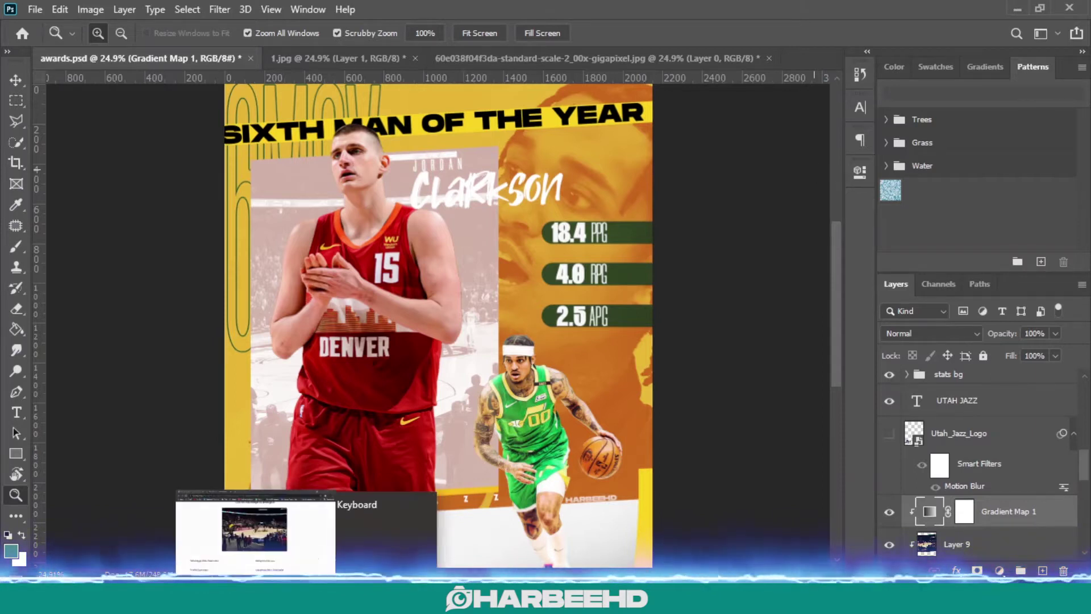
click(411, 598)
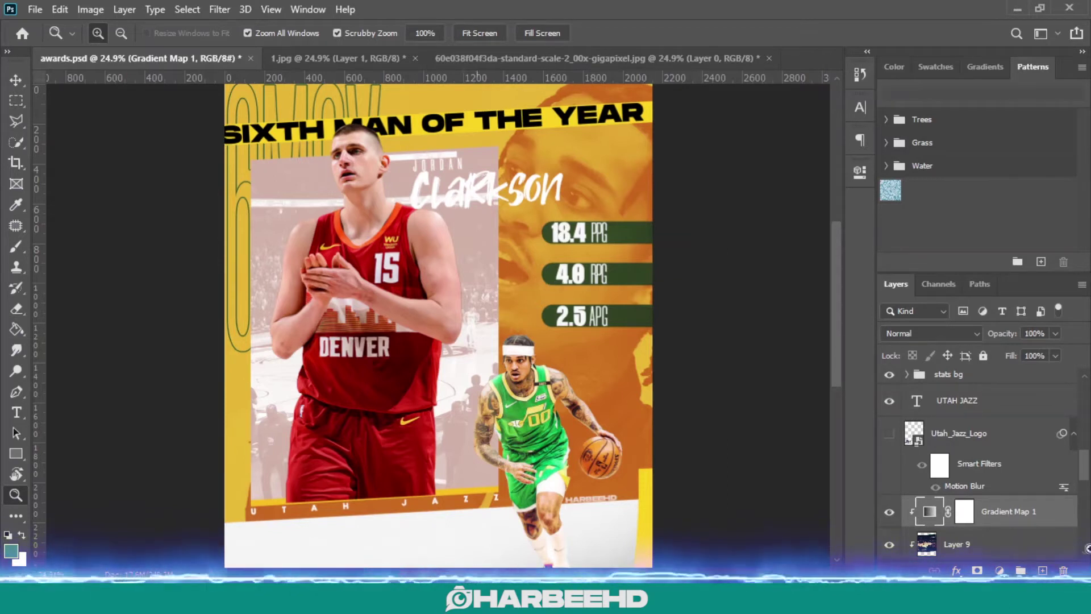
Set the arena gradient map's dark stop to the golden yellow f8c22b sampled from the shorts' swoosh
double_click(929, 510)
click(718, 229)
double_click(666, 426)
click(408, 422)
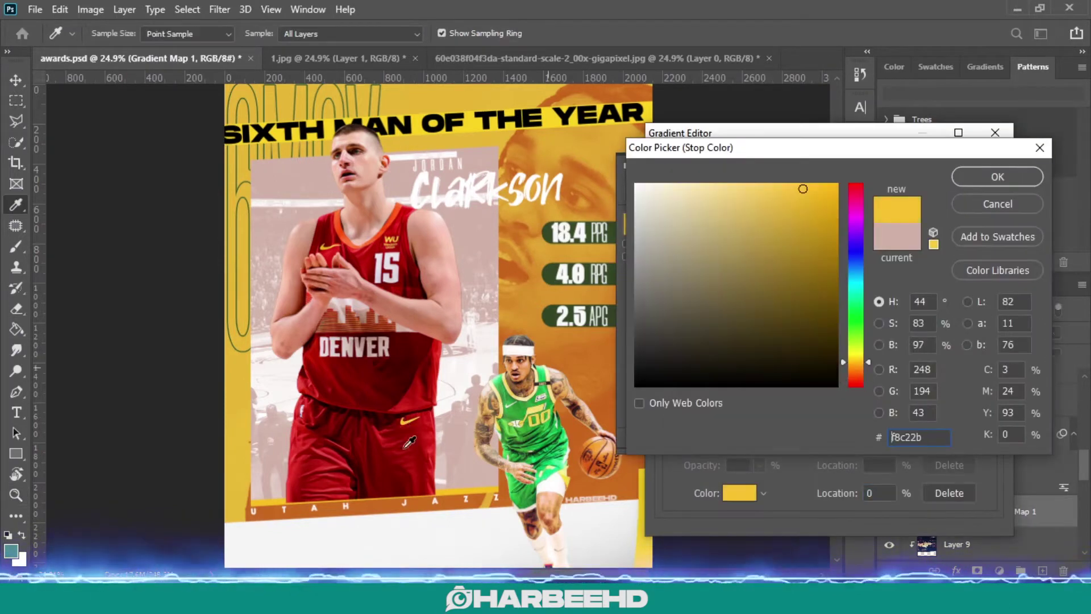
click(998, 177)
click(970, 166)
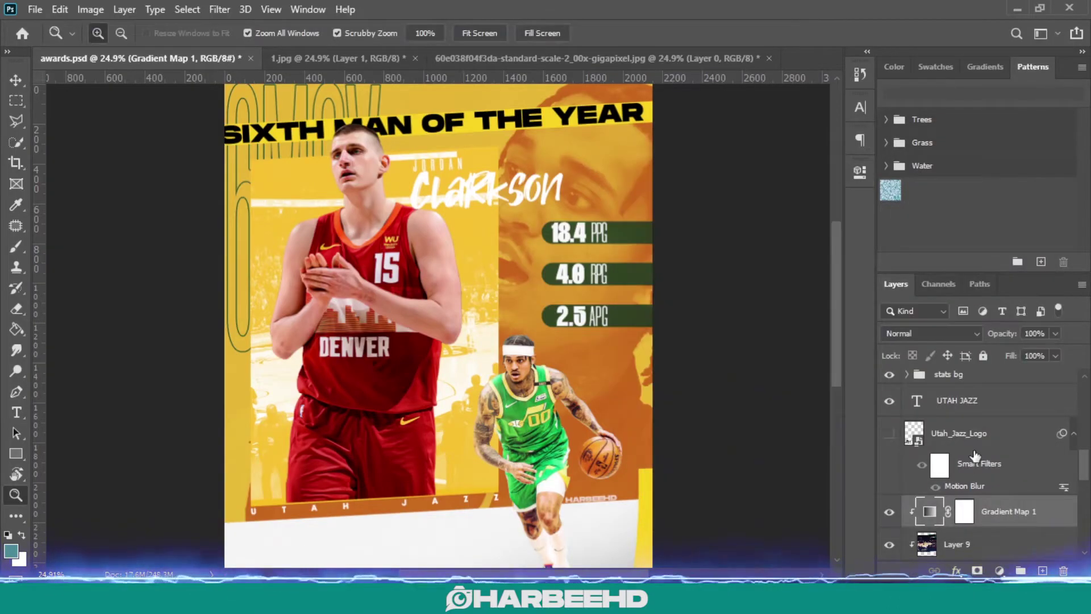
Place the image 60e036deb78ef-standard-scale-2_00x-gigapixel above Rectangle 1 copy 2 and move it toward the poster's upper right
scroll(995, 456, down, 10)
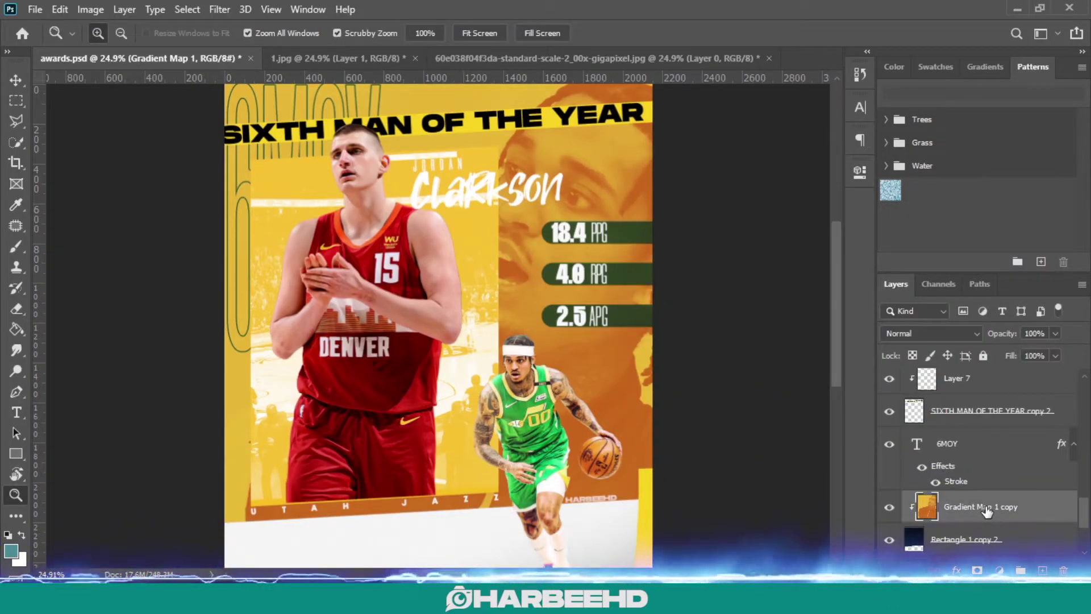
click(987, 511)
scroll(988, 512, down, 1)
click(988, 511)
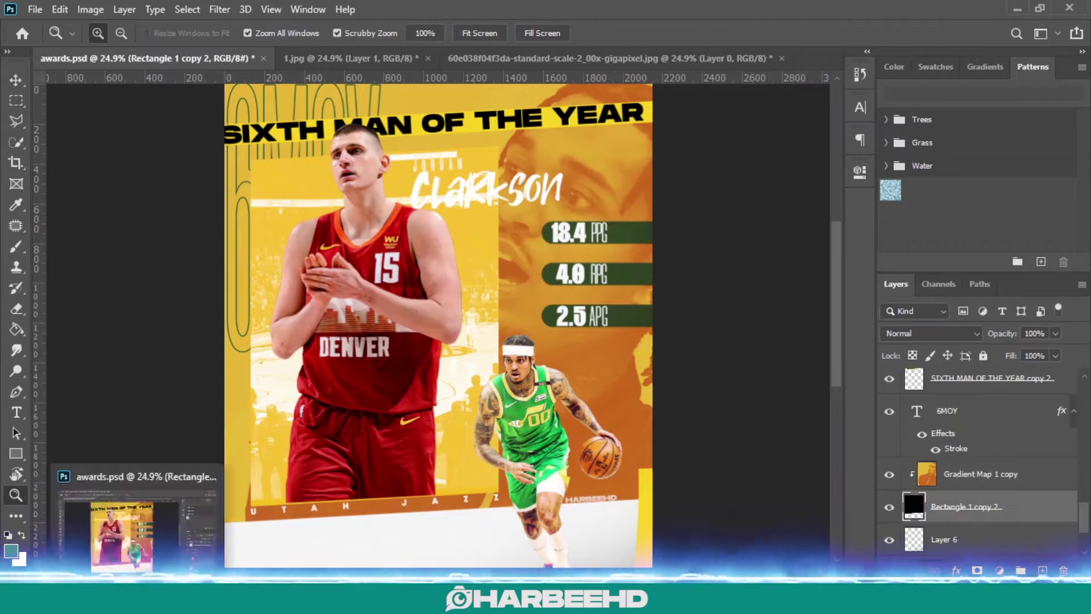
click(166, 602)
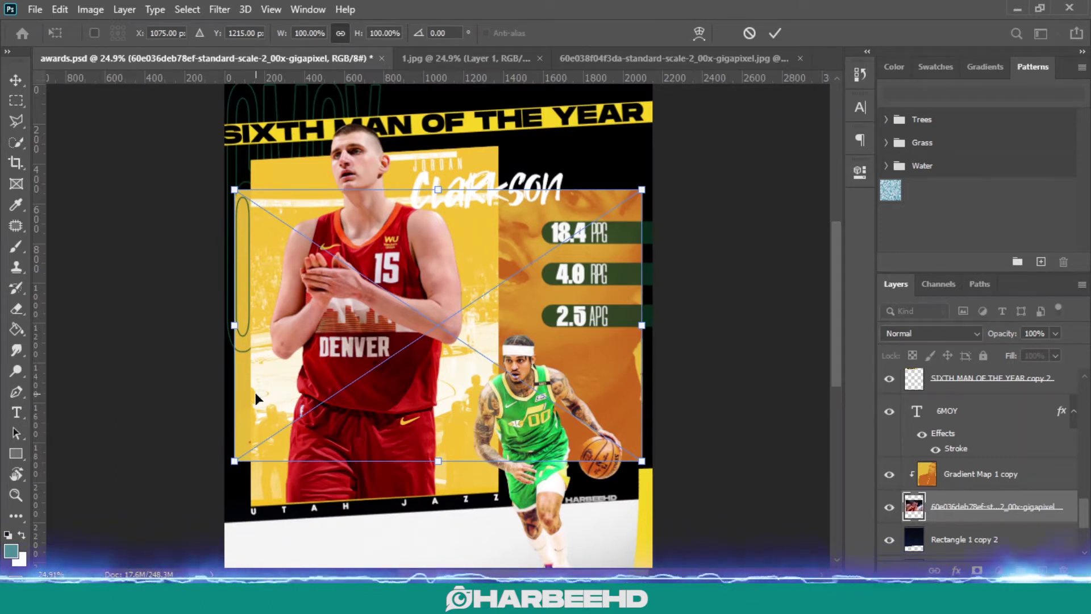
drag(624, 435, 693, 371)
click(774, 33)
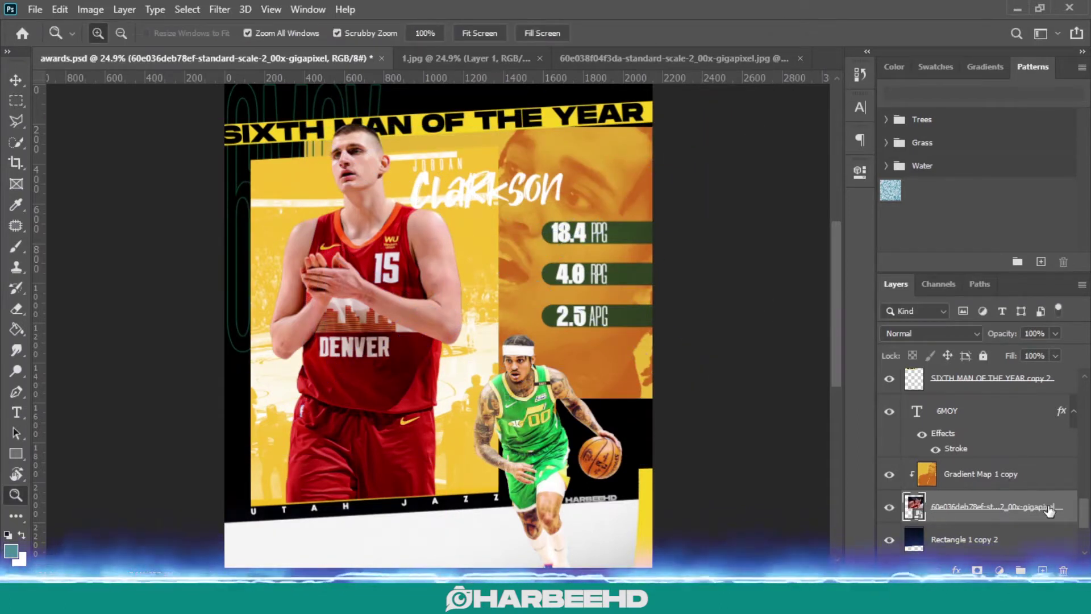
Delete Gradient Map 1 copy and clip the placed close-up photo to Rectangle 1 copy 2
click(1063, 484)
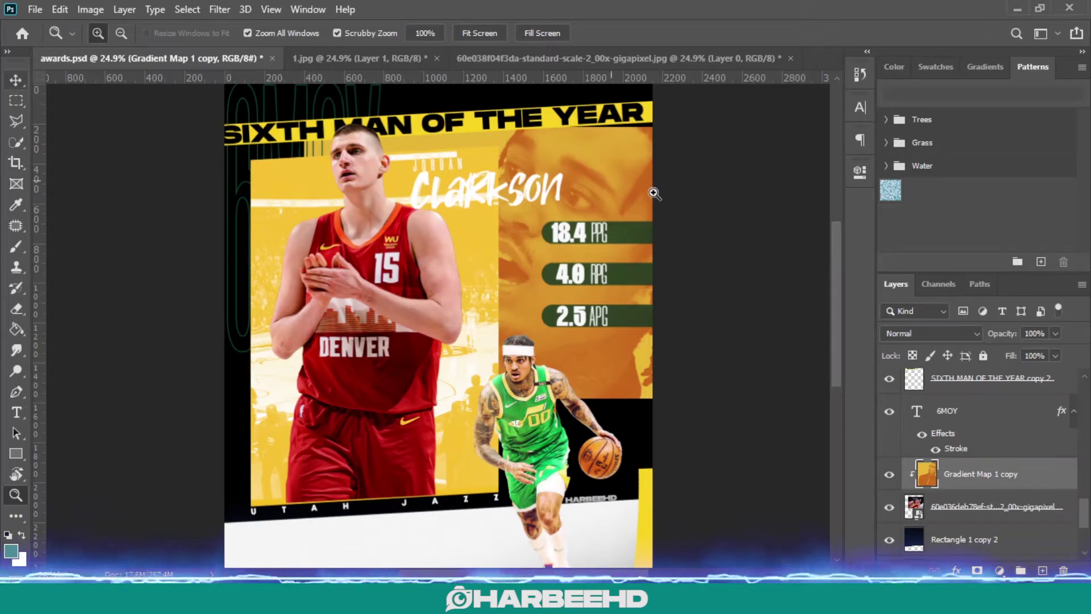
key(Delete)
key(ctrl+t)
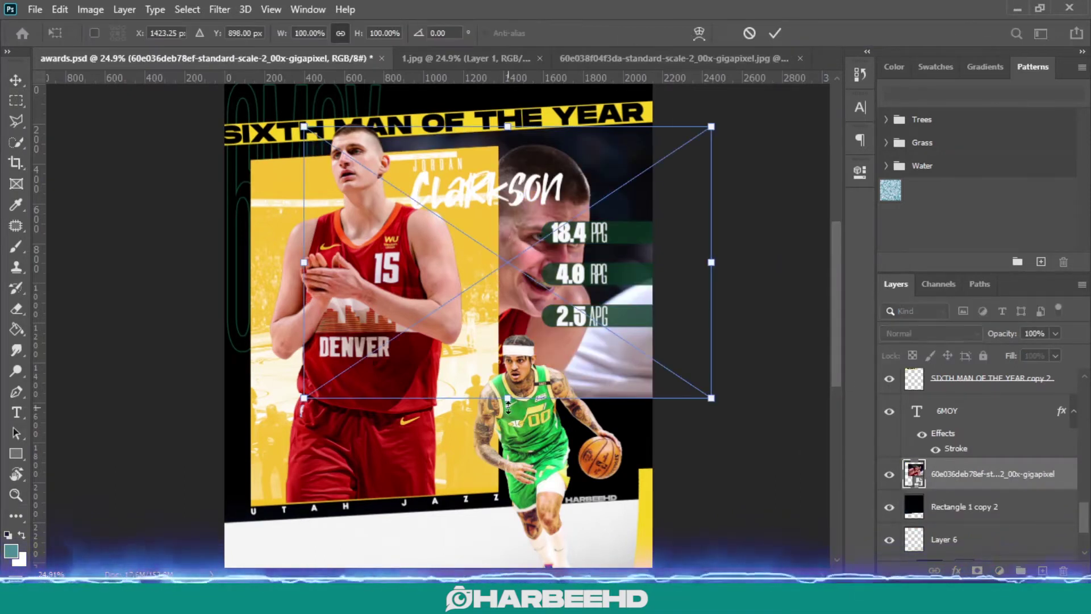
key(Return)
alt+click(989, 493)
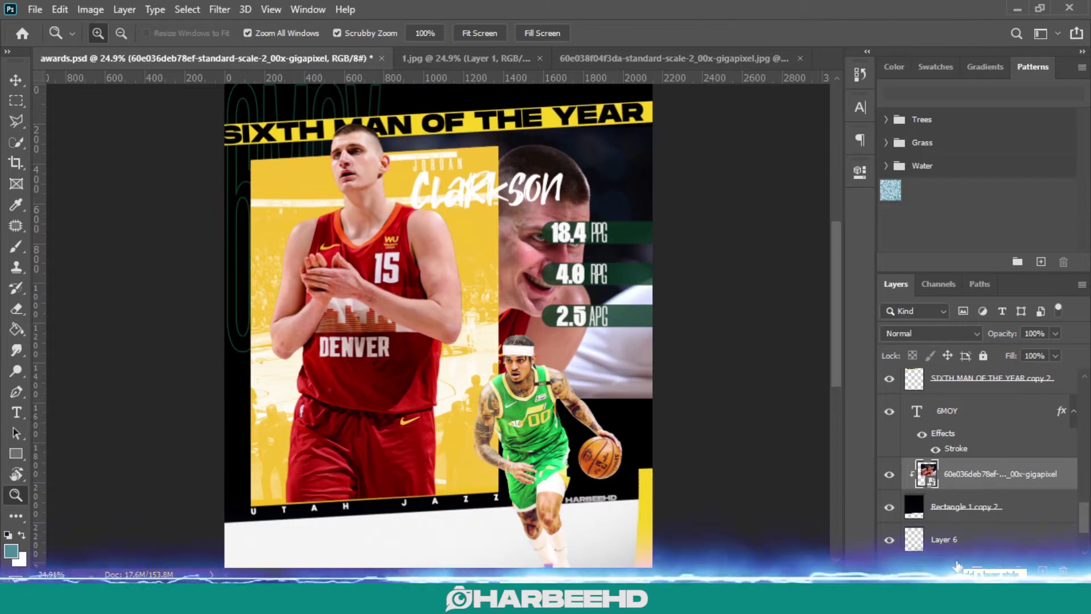
Enlarge and reposition the close-up photo behind the stats, and add a Gradient Map adjustment clipped to it
key(ctrl+t)
drag(302, 232, 219, 232)
drag(633, 362, 638, 457)
drag(512, 195, 542, 91)
drag(571, 260, 602, 241)
click(775, 33)
click(999, 571)
click(992, 539)
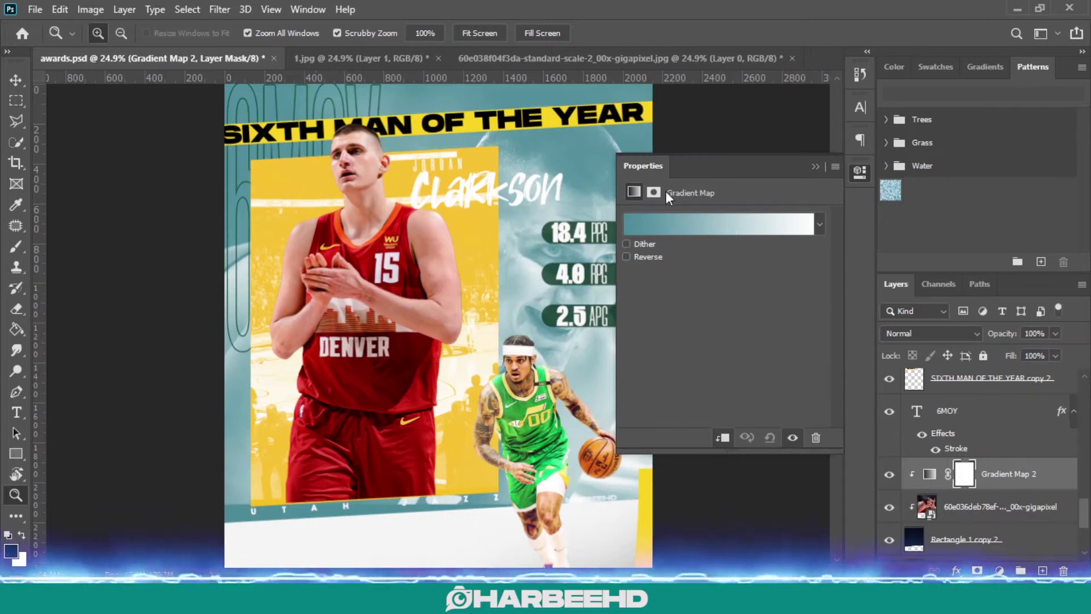
click(677, 223)
click(667, 426)
click(735, 493)
click(398, 381)
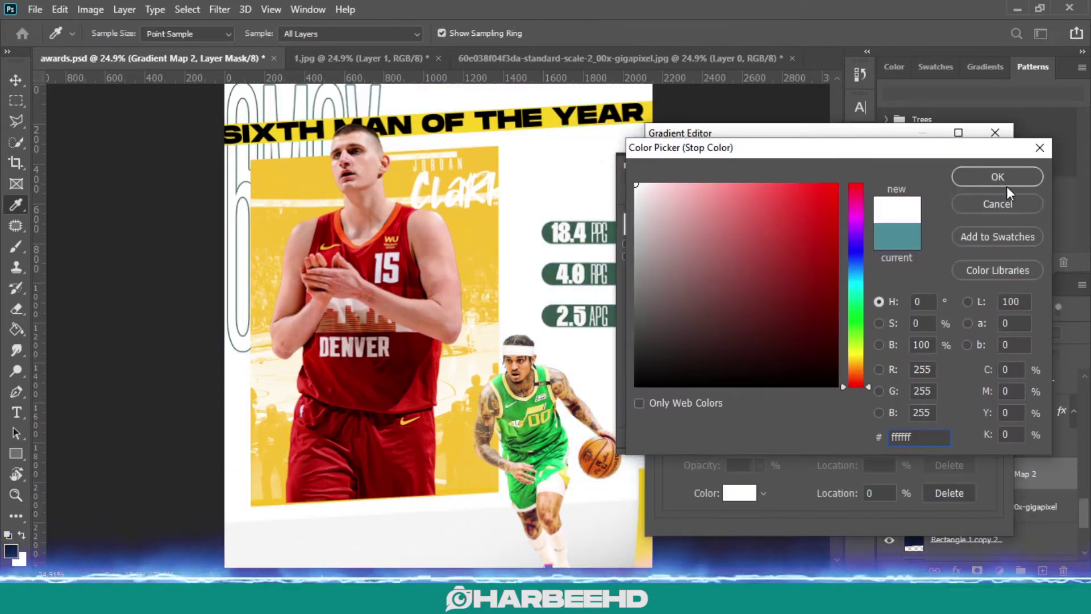
click(999, 178)
click(973, 195)
Set Gradient Map 2's dark stop to a bright red sampled from the player's uniform
click(929, 474)
click(688, 224)
click(667, 426)
click(739, 494)
click(407, 388)
click(405, 387)
click(403, 369)
click(400, 367)
click(350, 374)
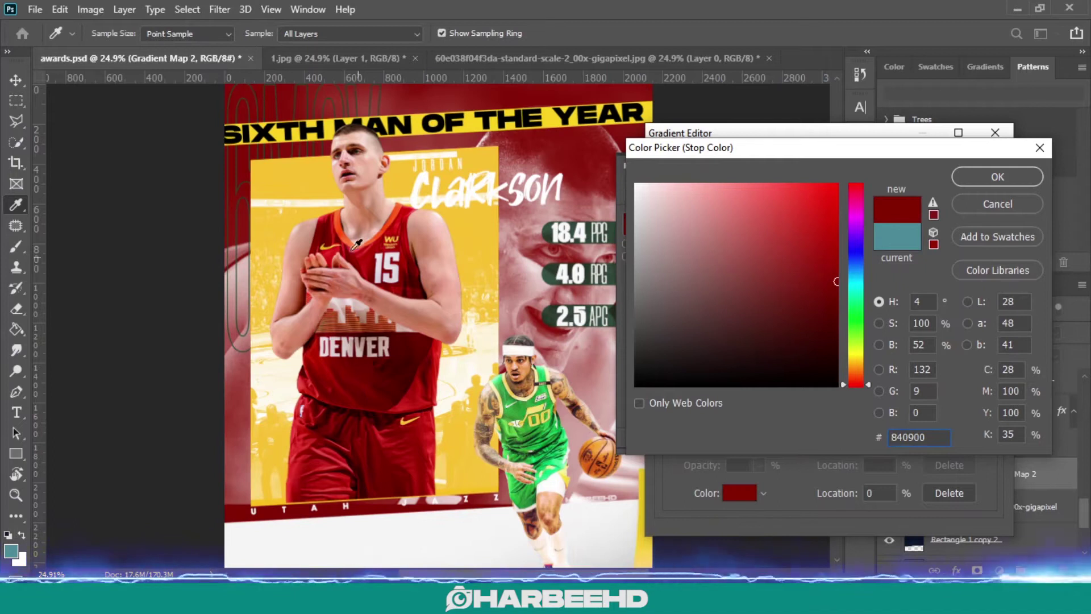
click(364, 263)
click(319, 425)
click(322, 429)
click(333, 443)
click(998, 176)
Try a dark red sampled from the jersey as Gradient Map 2's light stop, toggling Reverse on and off
click(990, 427)
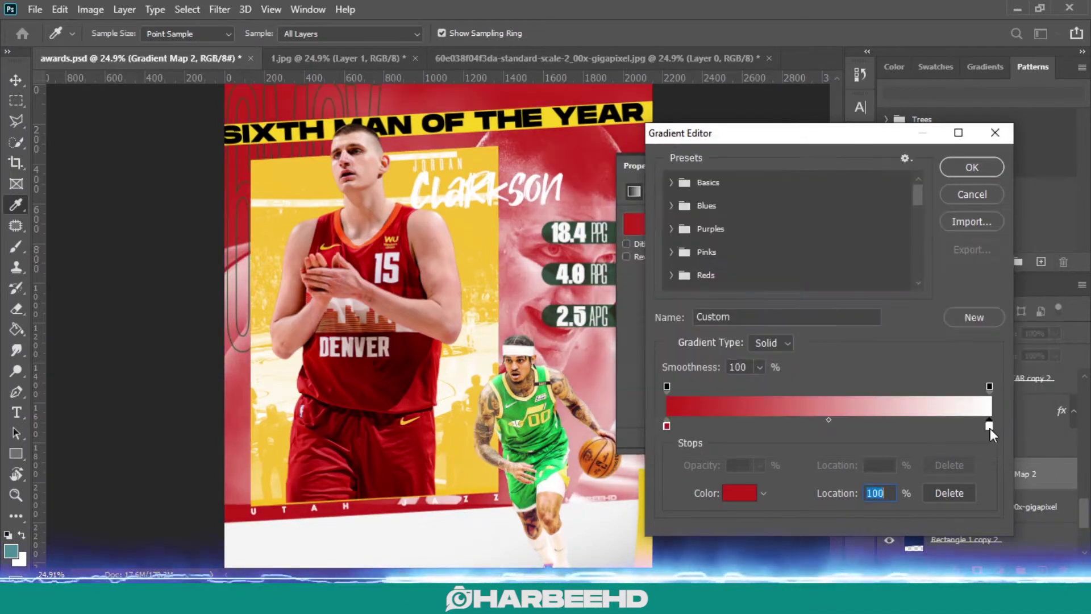
click(739, 494)
click(382, 234)
click(419, 267)
click(1025, 186)
click(972, 167)
click(627, 256)
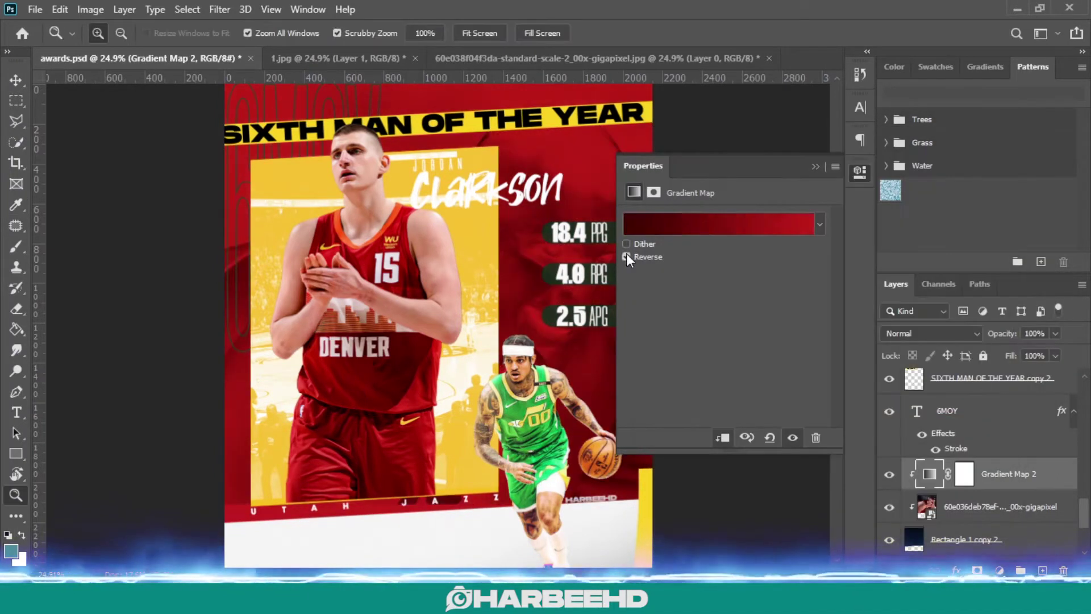
click(628, 257)
Set Gradient Map 2's light stop to white (ffffff) sampled from the name lettering
click(710, 224)
click(987, 426)
double_click(987, 426)
click(561, 168)
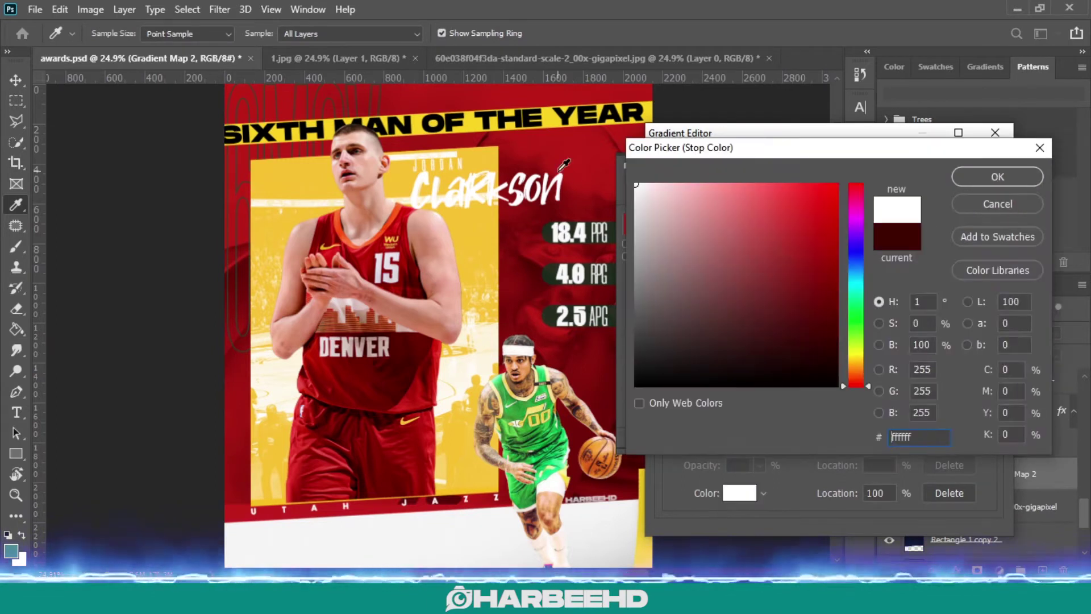
click(995, 179)
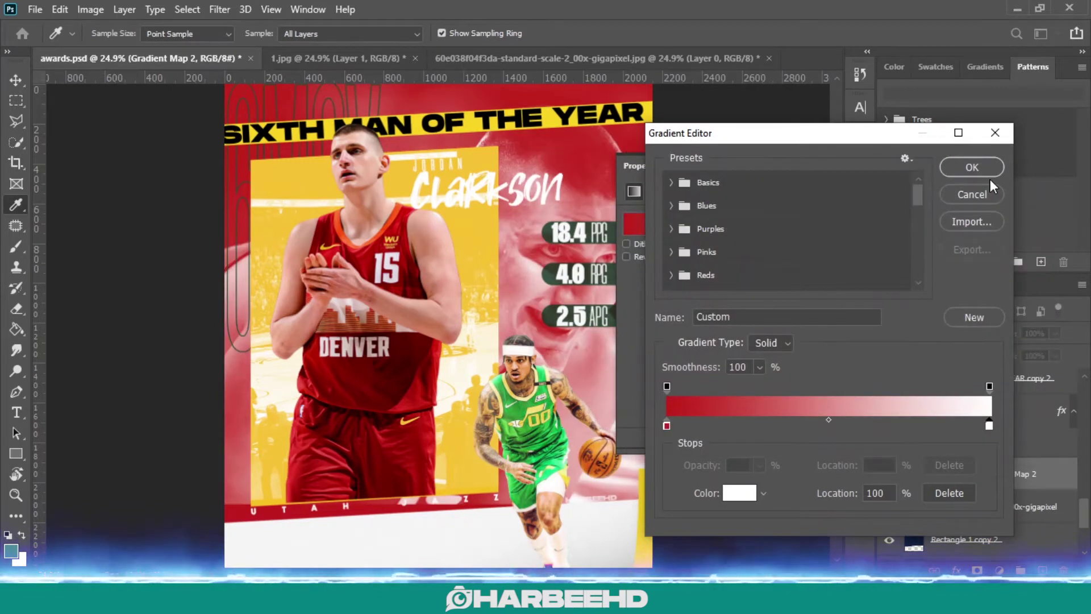
Apply the edited red-to-white gradient to Gradient Map 2
click(989, 175)
key(z)
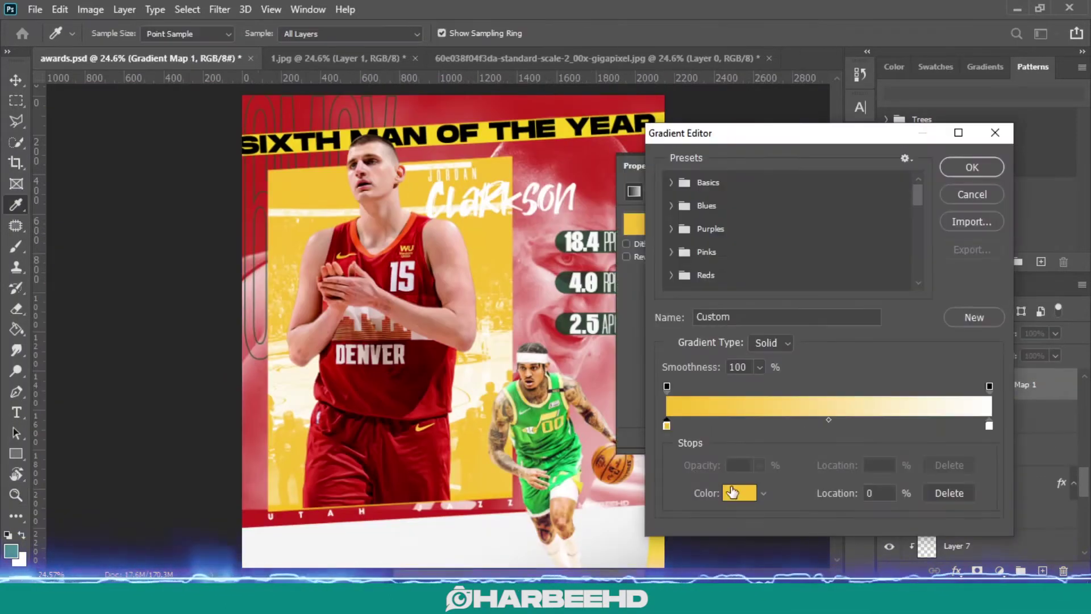
Try an orange dark stop (fd5e17) and a yellow light stop, both sampled from the player's jersey, in Gradient Map 1's gradient
click(732, 492)
click(411, 224)
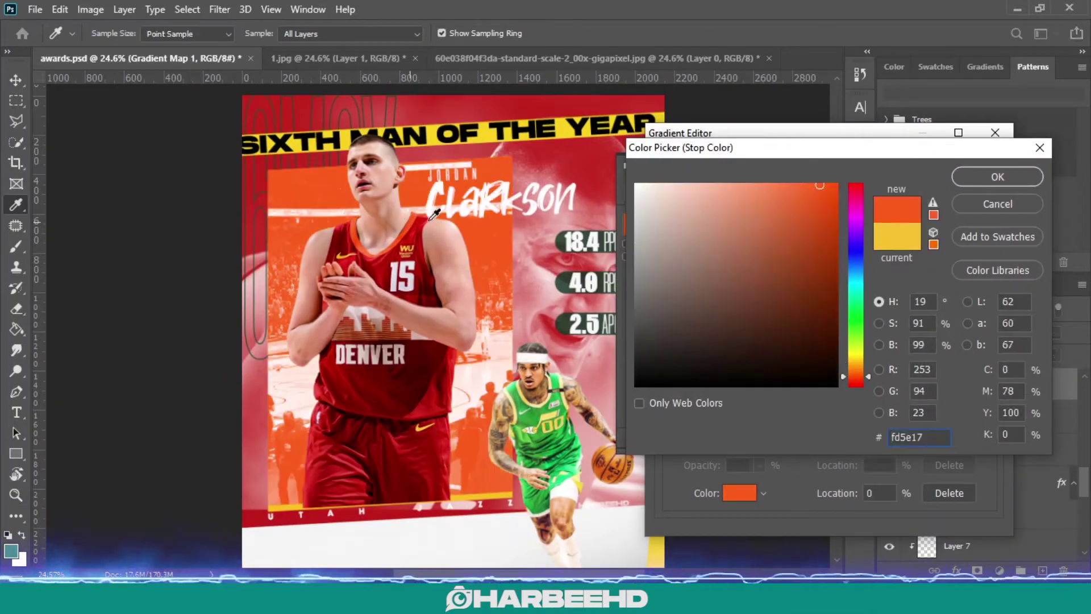
click(995, 175)
click(989, 425)
click(740, 492)
click(407, 249)
click(995, 175)
Try shifting Gradient Map 1's dark stop and adding a dark red (4a0000) middle stop at location 48, and delete that stop
drag(667, 426, 786, 424)
click(822, 425)
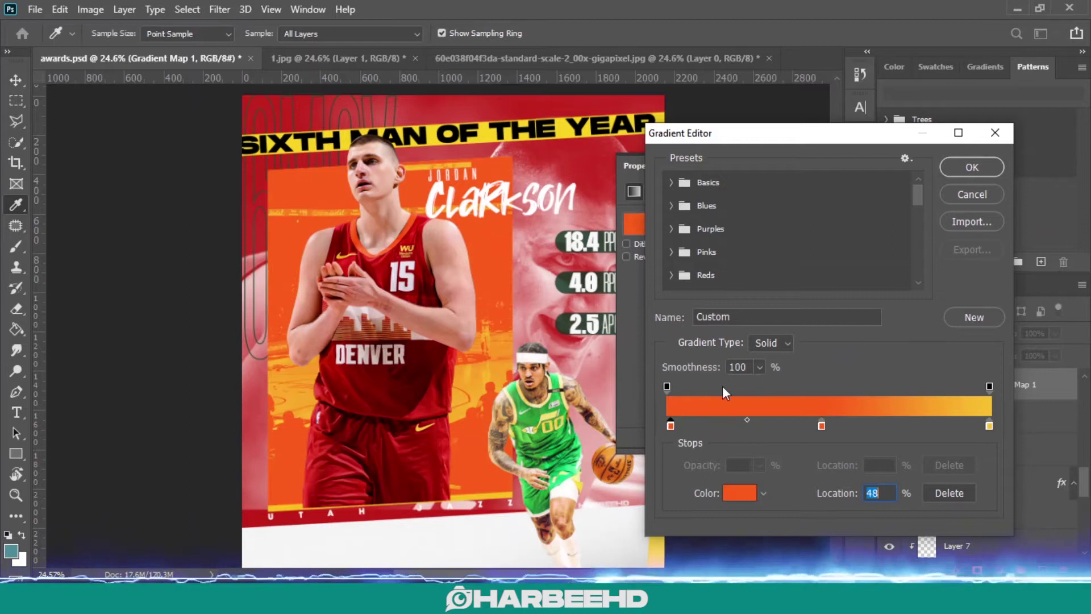
click(739, 493)
click(479, 272)
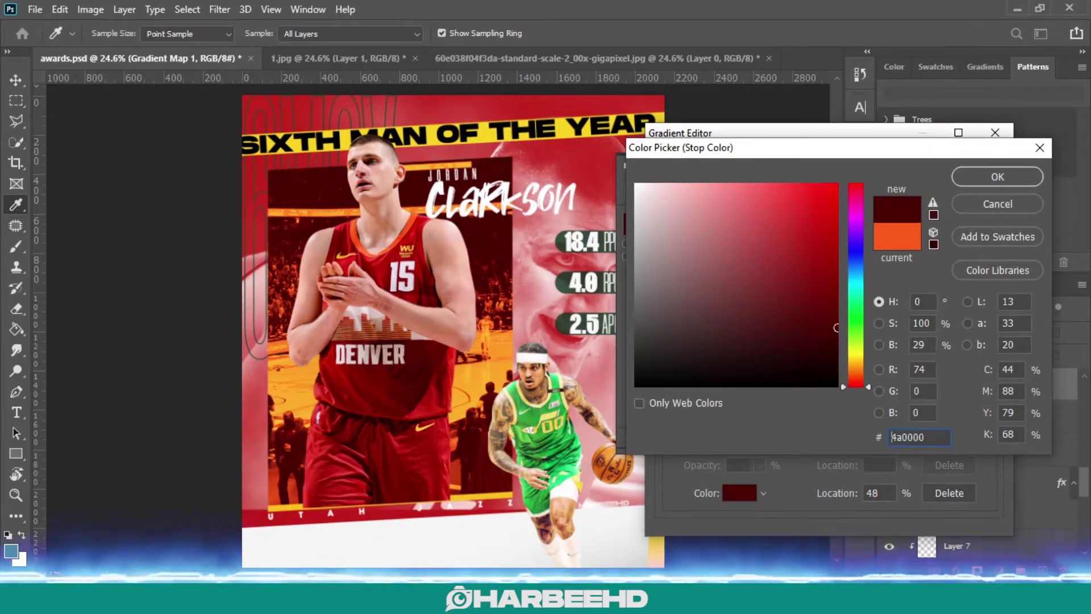
click(998, 176)
click(949, 492)
click(967, 165)
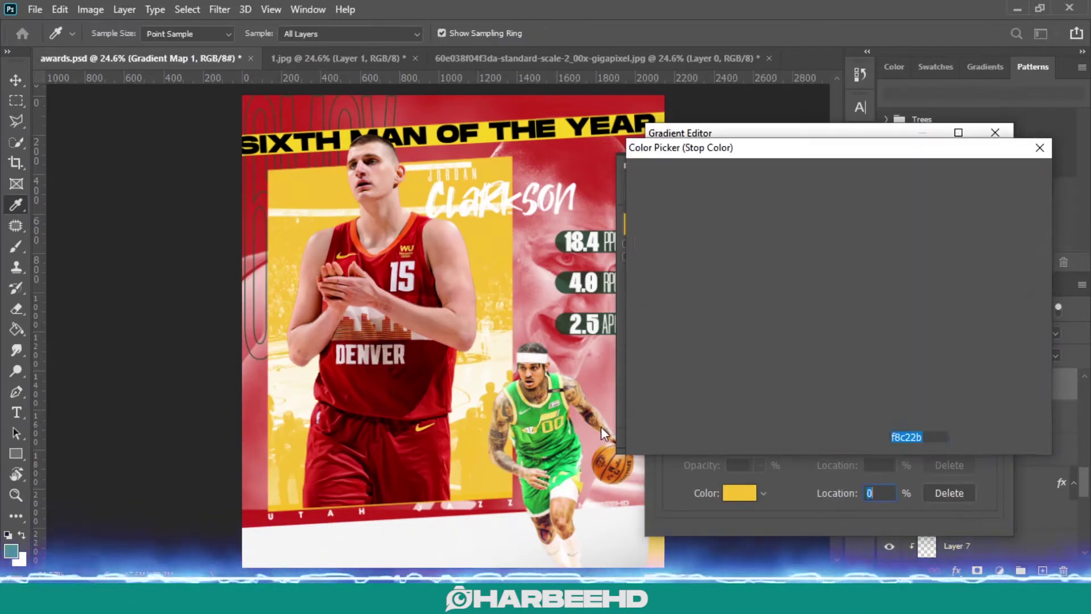
Set Gradient Map 1's dark stop to a more saturated yellow than f8c22b
click(838, 184)
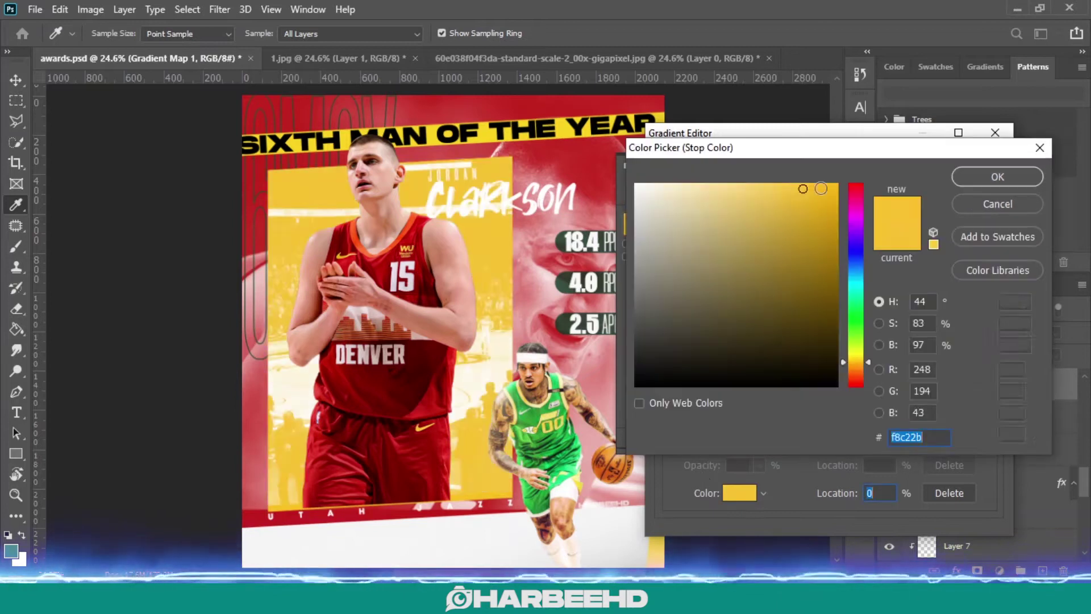
click(1005, 184)
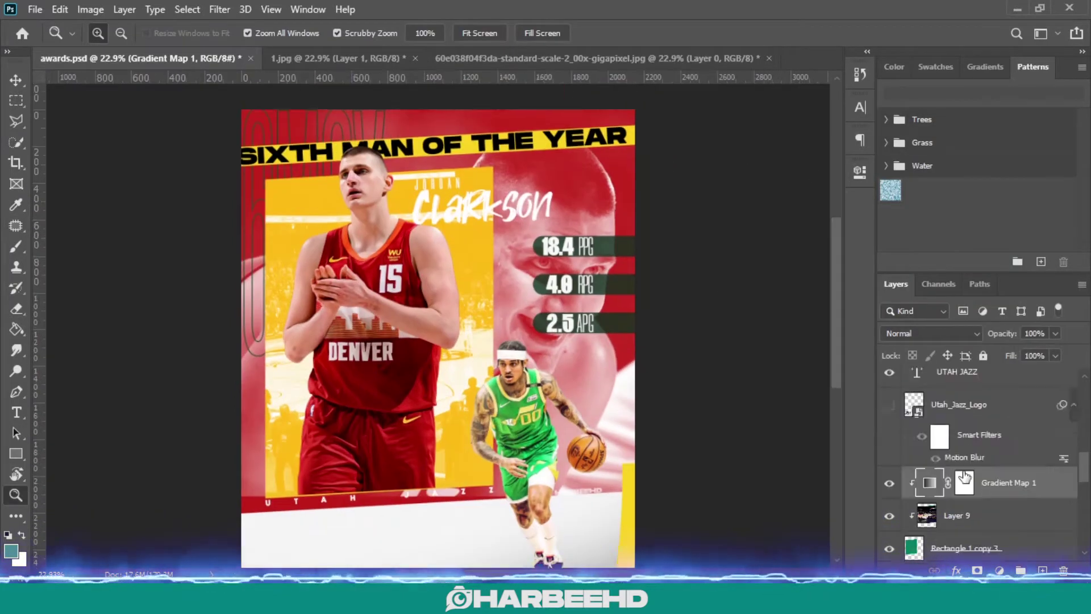
Change the outlined 6MOY text to MVP and delete the clipped Layer 7 above the yellow banner layer
scroll(918, 479, down, 2)
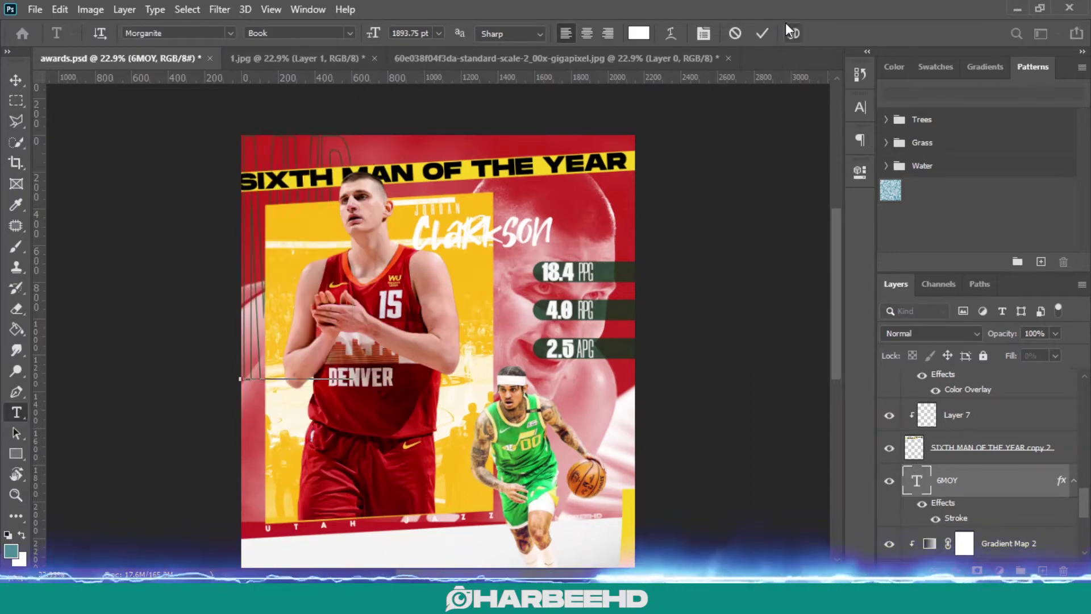
scroll(909, 455, up, 1)
click(888, 449)
drag(633, 226, 677, 227)
click(888, 449)
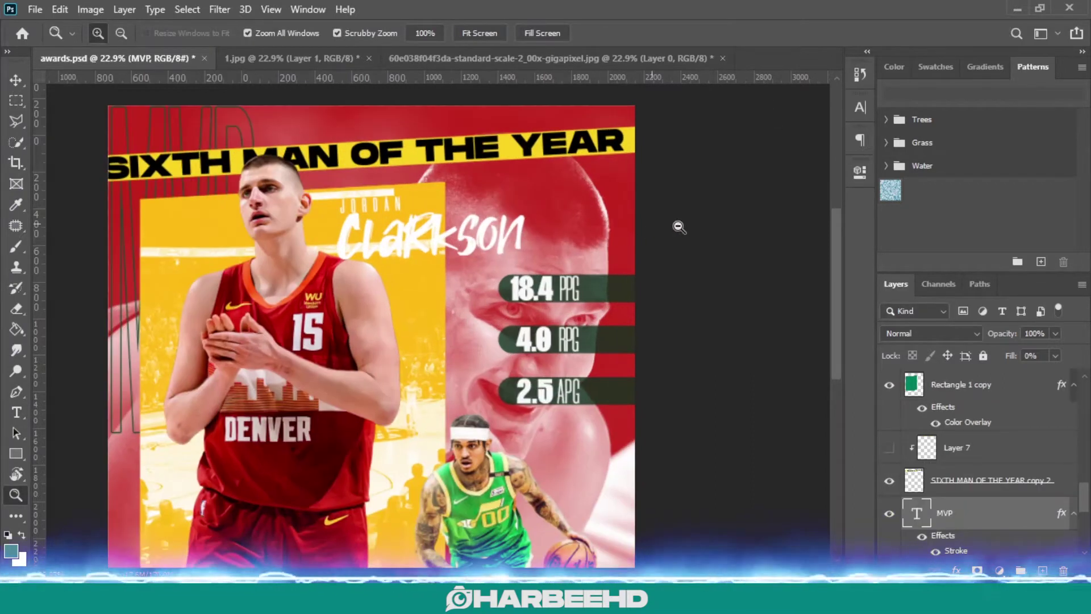
click(1017, 454)
key(Delete)
Trace the yellow banner on the SIXTH MAN OF THE YEAR copy 2 layer with the Pen tool and turn the path into a selection
mouse_move(420, 123)
mouse_down()
mouse_move(456, 117)
mouse_move(426, 120)
mouse_up()
drag(140, 108, 175, 108)
scroll(147, 145, up, 1)
drag(89, 151, 174, 144)
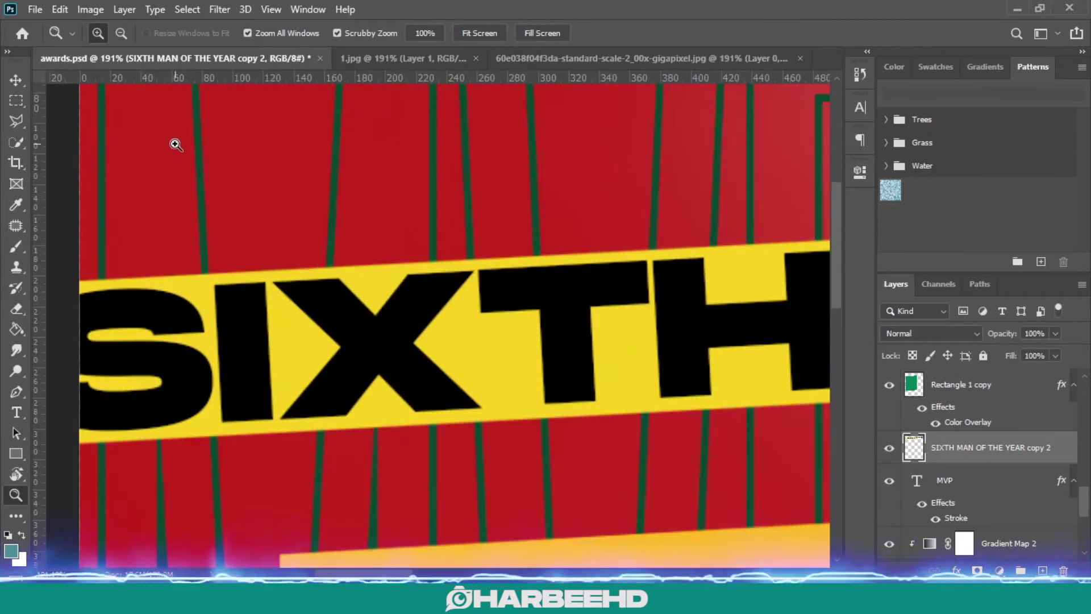
key(p)
drag(411, 574, 327, 572)
click(250, 288)
click(257, 437)
click(212, 36)
click(628, 142)
Paint over the black SIXTH MAN OF THE YEAR lettering with the banner's sampled yellow inside the selection, and deselect
key(z)
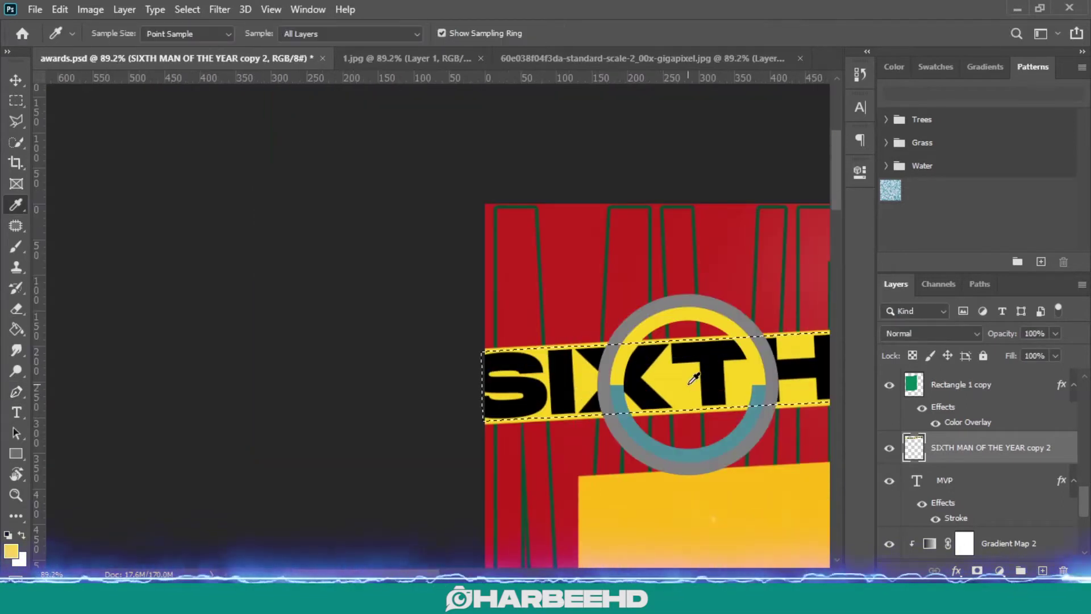
drag(699, 365, 682, 341)
scroll(682, 341, right, 5)
drag(318, 375, 454, 372)
scroll(377, 382, right, 1)
drag(438, 255, 352, 256)
drag(356, 130, 601, 133)
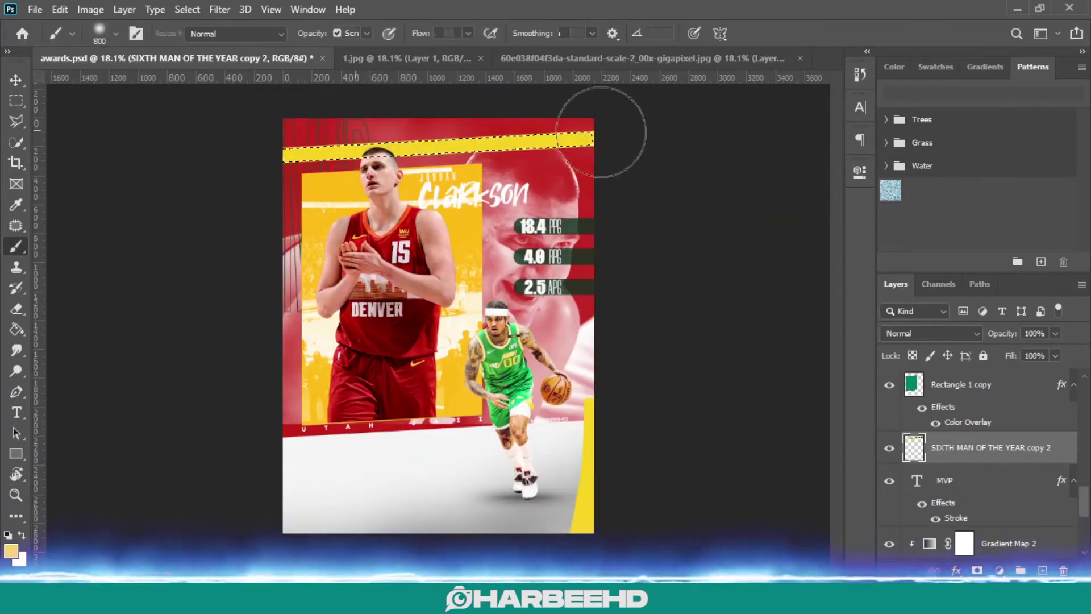
key(ctrl+d)
Add a text layer reading MOST VALLUABLE PLAYER and enlarge it just below the yellow banner
key(z)
drag(372, 172, 454, 113)
key(t)
click(129, 219)
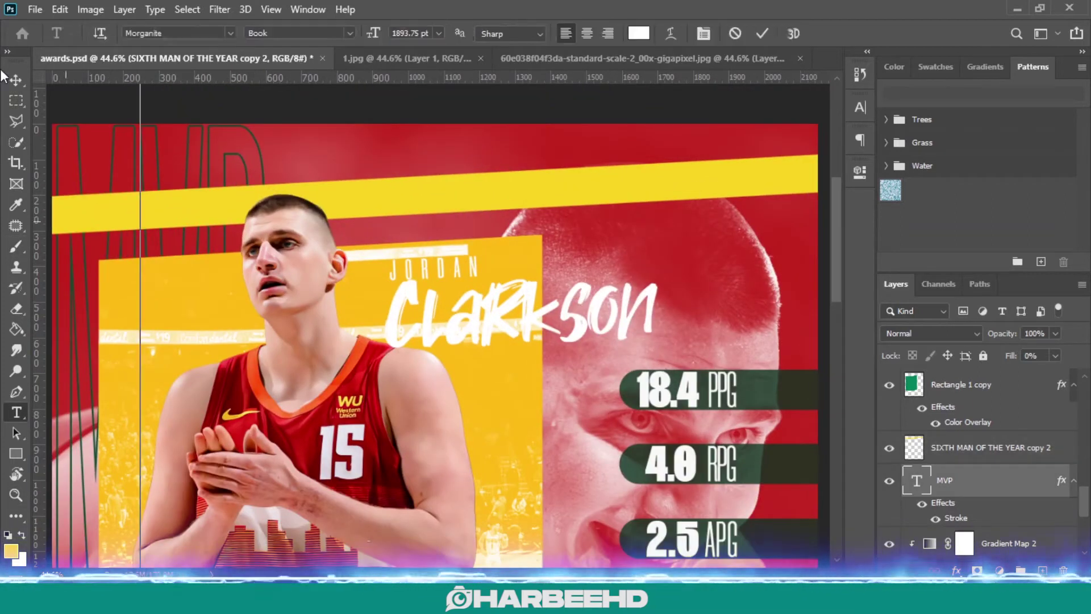
key(ctrl+Return)
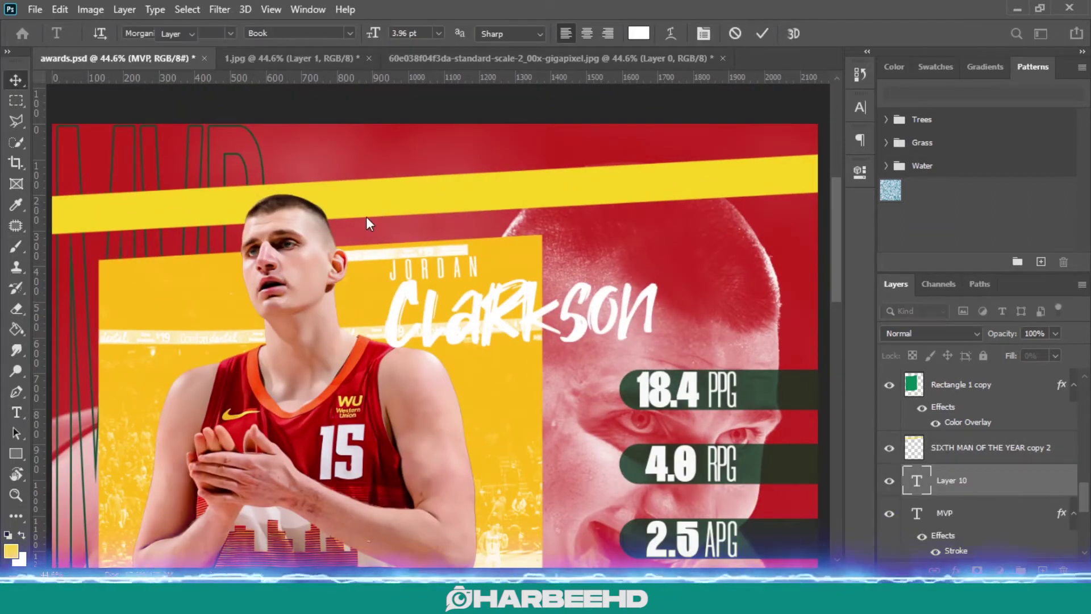
key(ctrl+Return)
key(ctrl+t)
drag(393, 214, 597, 215)
click(791, 35)
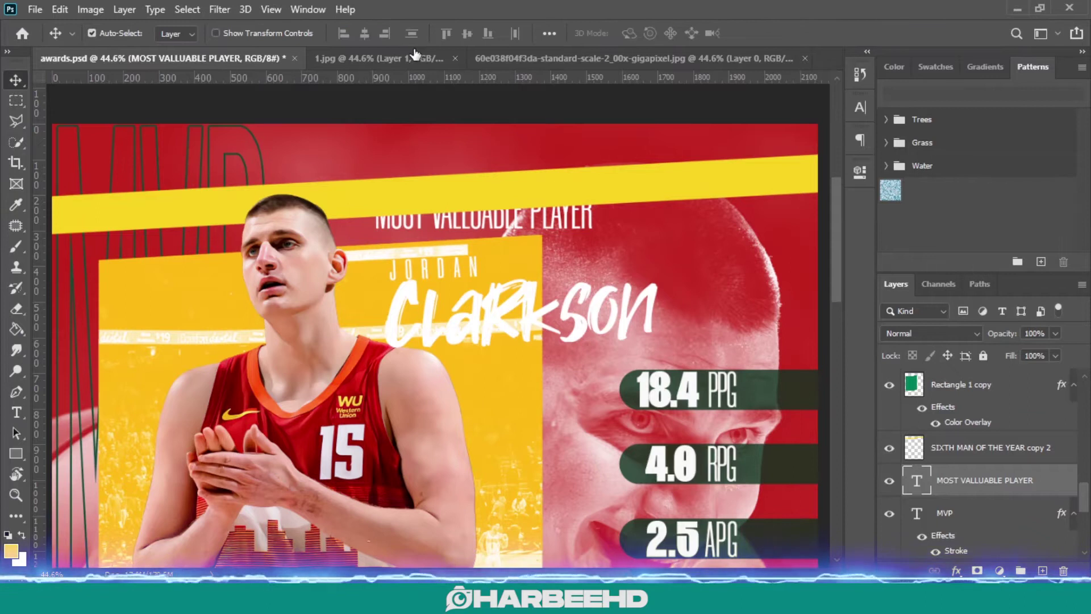
Recolour the MOST VALLUABLE PLAYER text dark red and switch it to the wide, heavy font found by searching MONUM
key(t)
click(420, 221)
key(ctrl+a)
click(641, 34)
click(386, 469)
key(Return)
key(ctrl+a)
click(202, 33)
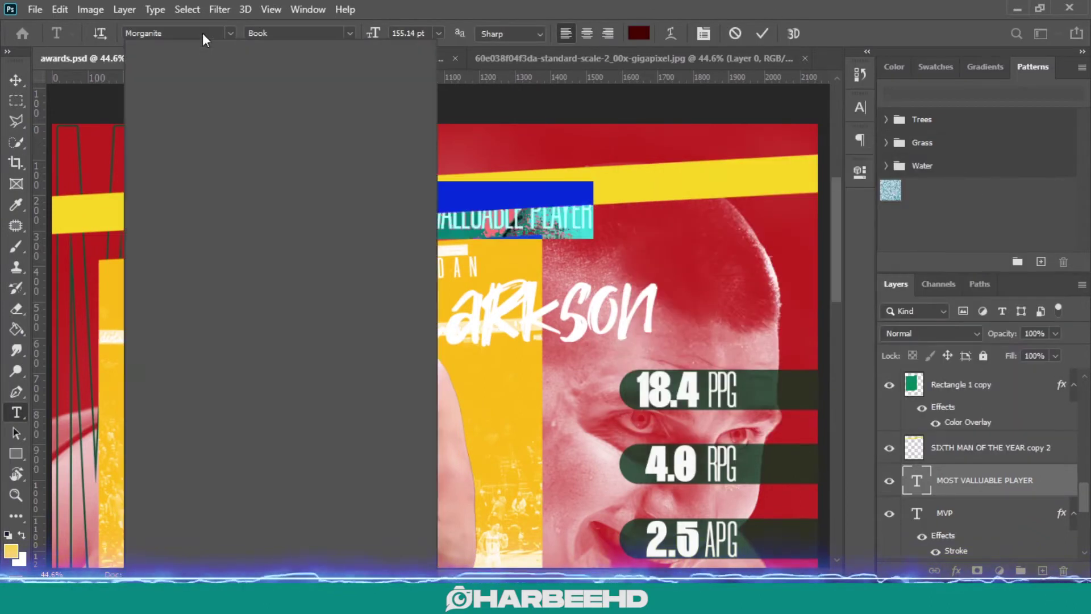
text(MONUM)
click(206, 83)
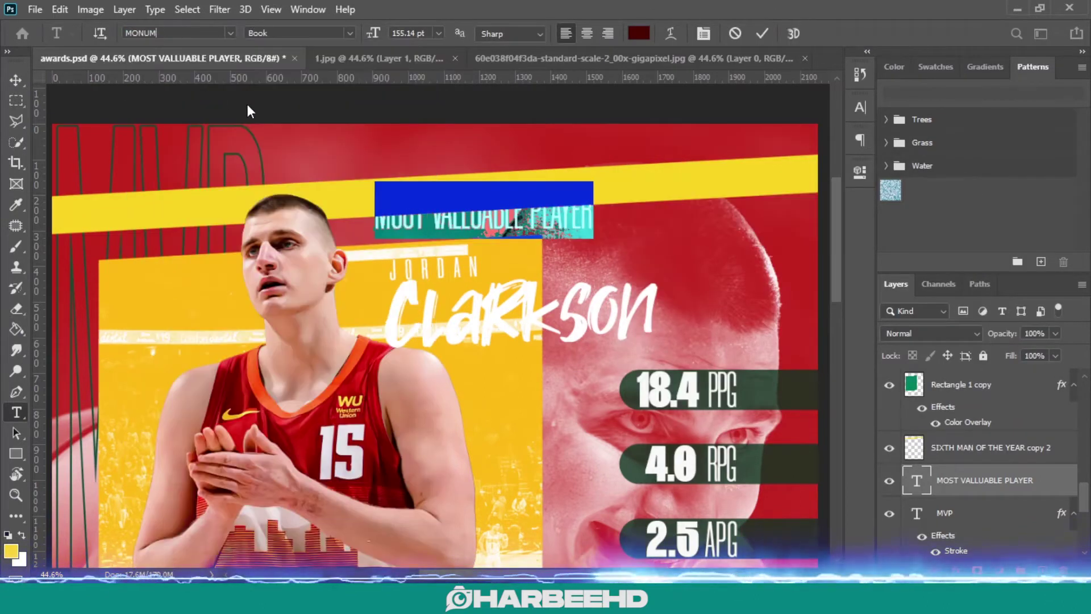
click(761, 33)
Move the award title's text layer above the banner layer and correct its wording to MOST VALUABLE PLAYER
key(v)
drag(1011, 483, 920, 452)
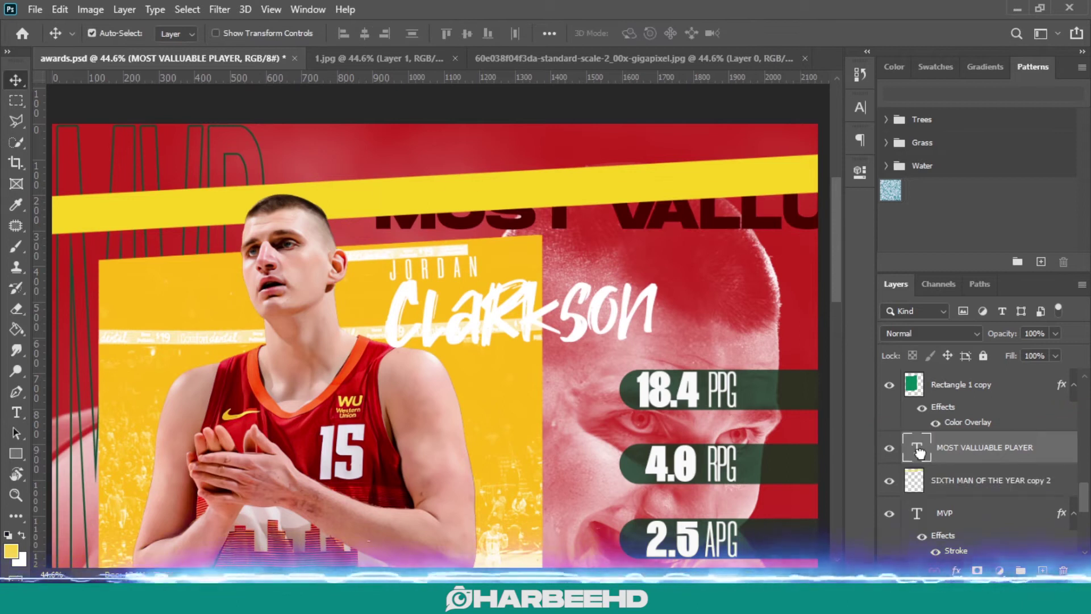
double_click(698, 220)
key(BackSpace)
click(762, 34)
Scale, slant and position the MOST VALUABLE PLAYER text to fit along the yellow banner
key(ctrl+t)
drag(681, 214, 389, 216)
drag(770, 187, 731, 205)
drag(488, 209, 415, 191)
drag(785, 207, 759, 187)
drag(485, 195, 501, 191)
click(793, 33)
Nudge the MOST VALUABLE PLAYER text up five increments on the yellow banner
drag(542, 162, 588, 174)
key(ctrl+t)
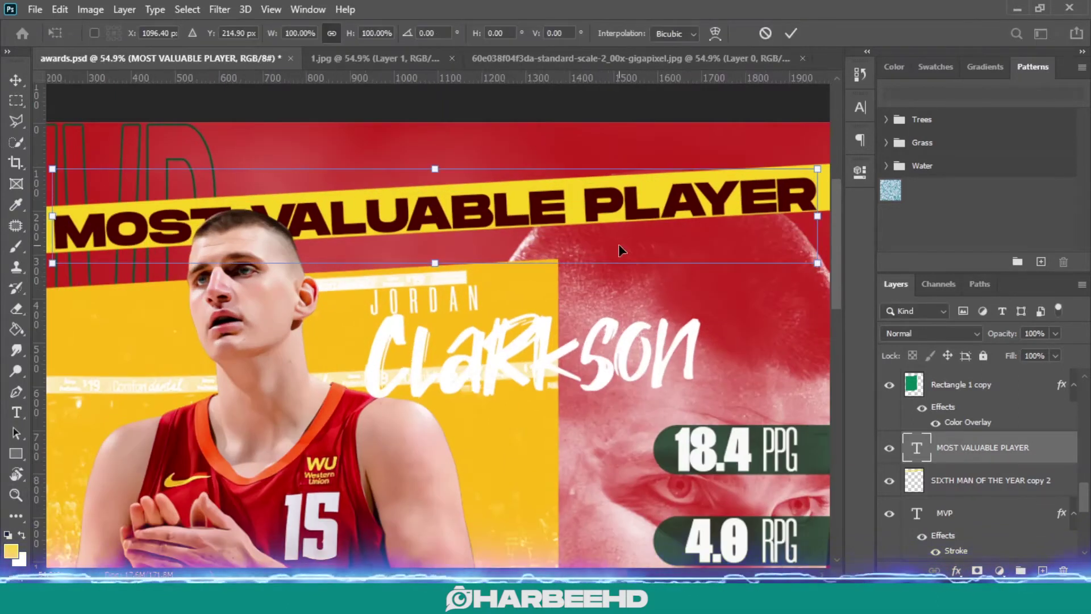
key(Up)
key(Up)
key(Up)
key(Up)
key(Up)
click(791, 34)
Apply a Color Overlay at 100% opacity to the banner layer in the yellow of the player's background panel
right_click(967, 480)
click(826, 22)
click(511, 397)
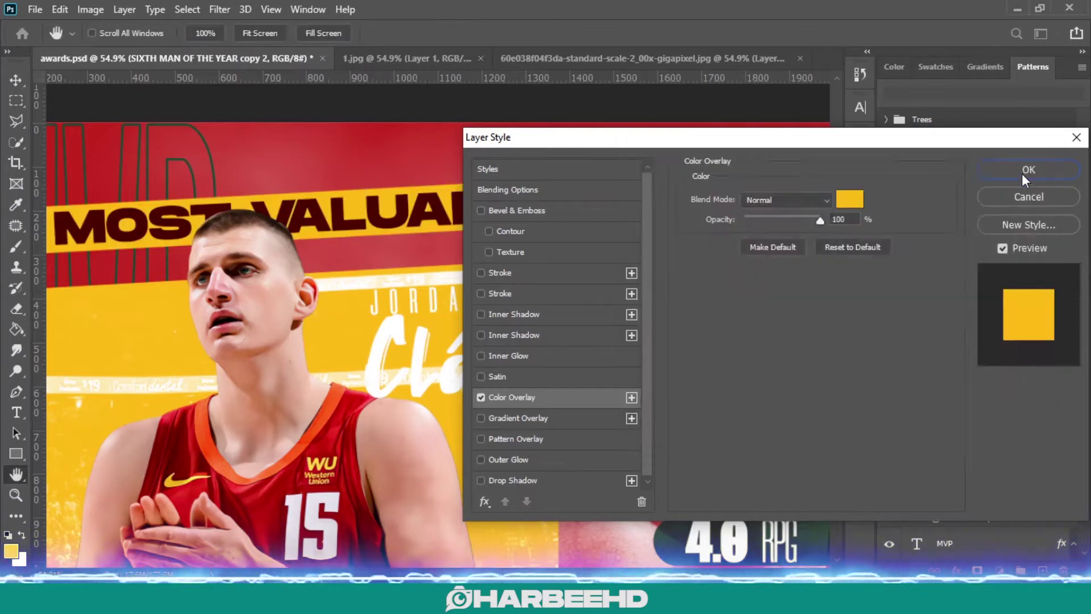
click(1029, 170)
Shift the close-up photo behind the stats slightly downward
key(ctrl+0)
scroll(999, 479, down, 3)
click(995, 443)
key(ctrl+t)
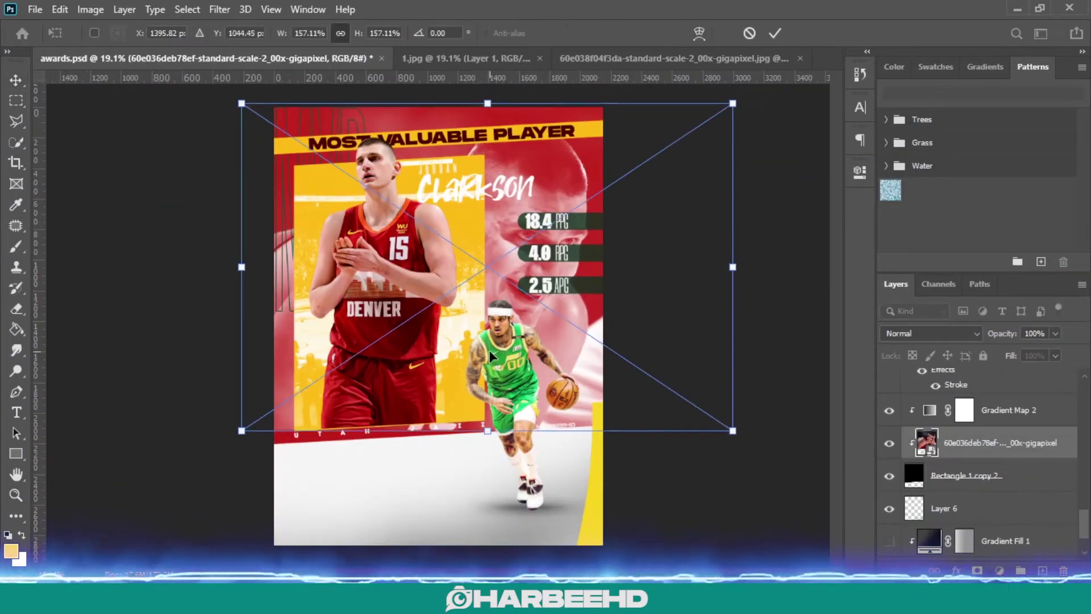
click(782, 36)
Replace the JORDAN text with NIKOLA and recolour it dark red
key(z)
drag(488, 154, 676, 162)
scroll(1052, 482, up, 10)
double_click(916, 448)
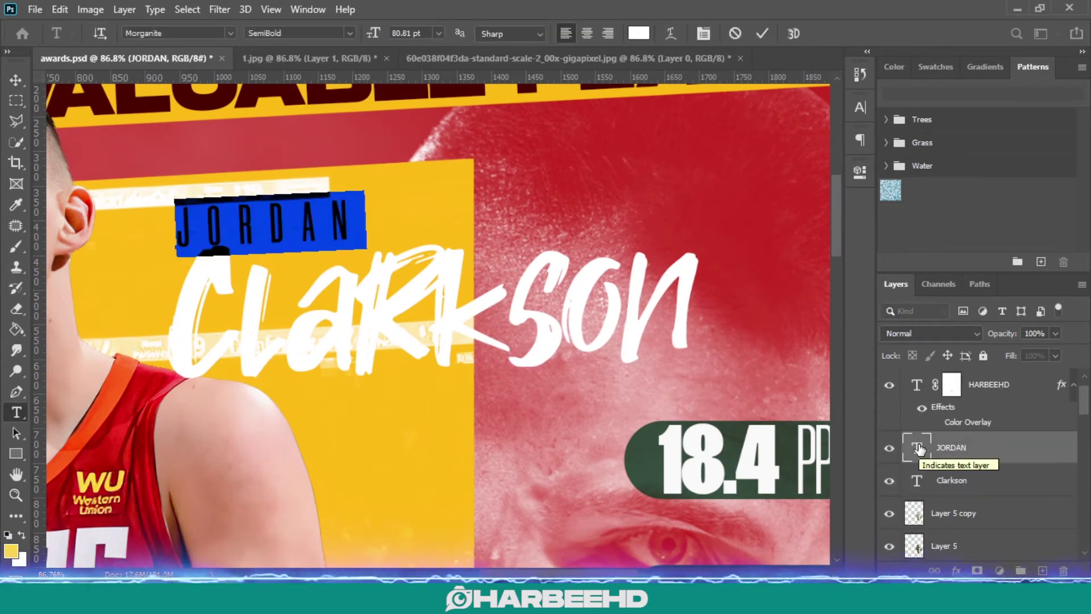
text(NIKOLA)
key(ctrl+a)
key(ctrl+Return)
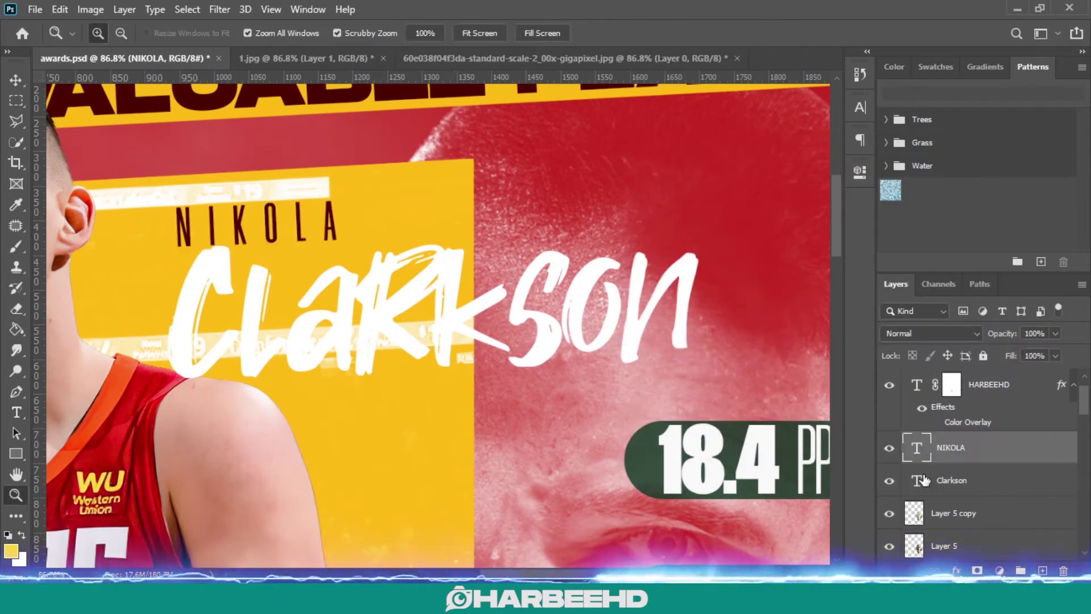
Replace the Clarkson lettering with JOKIC in Morganite Bold, coloured dark red
double_click(916, 481)
text(JOKIC)
key(ctrl+a)
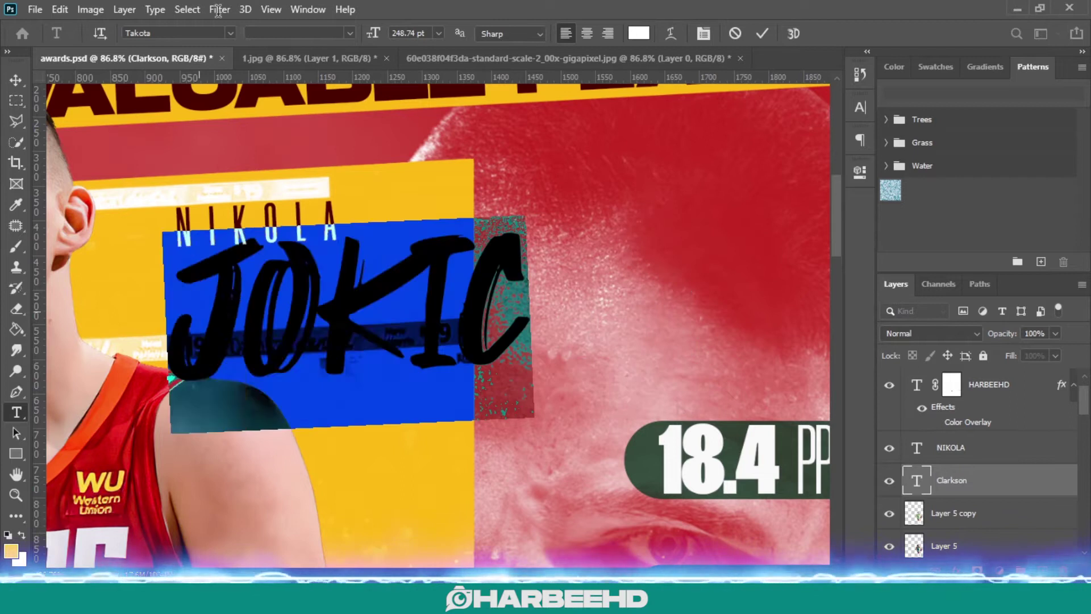
click(231, 33)
click(185, 188)
click(639, 33)
click(454, 89)
click(997, 175)
Set the JOKIC text's tracking to 30
click(860, 108)
drag(773, 166, 777, 168)
text(30)
key(ctrl+z)
double_click(802, 166)
text(30)
key(Return)
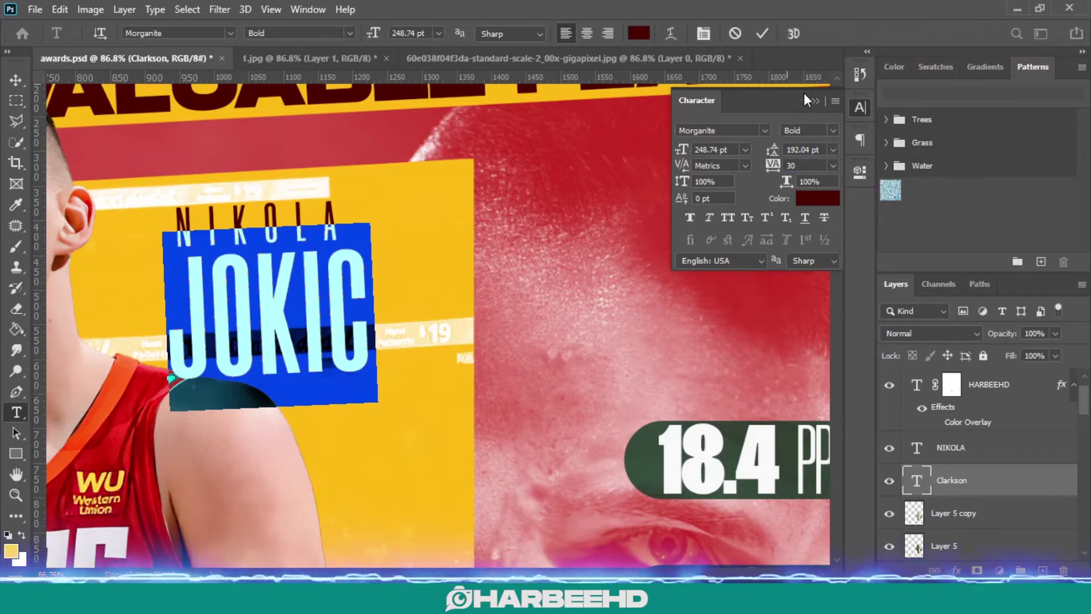
click(813, 101)
key(ctrl+Return)
Shift the JOKIC text to the right within the yellow panel and align NIKOLA above it
key(ctrl+t)
drag(300, 311, 348, 311)
key(Return)
key(z)
click(966, 455)
key(ctrl+t)
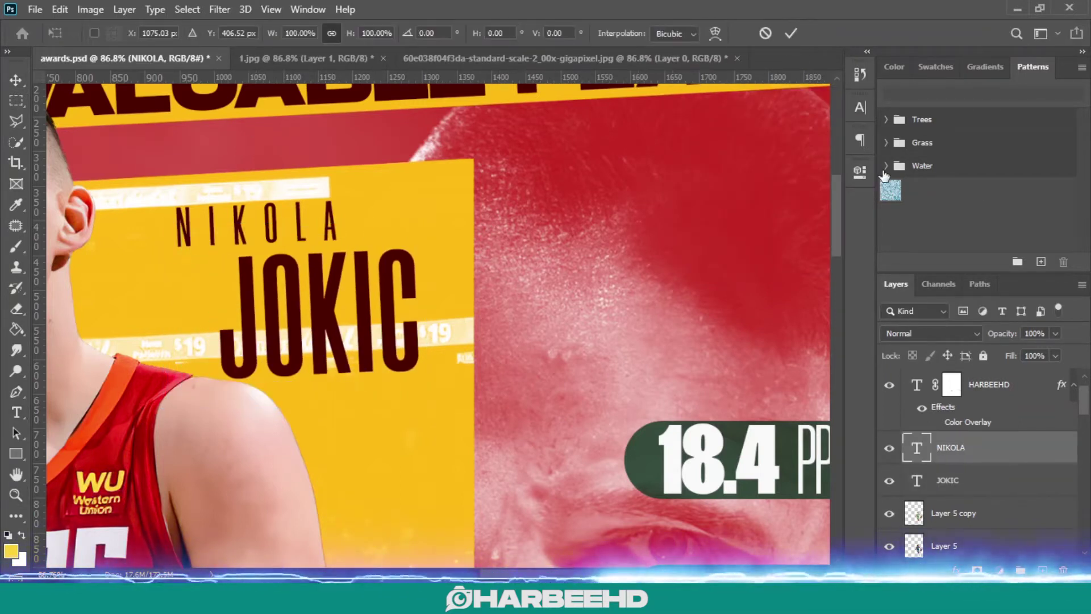
drag(256, 224, 320, 225)
key(Return)
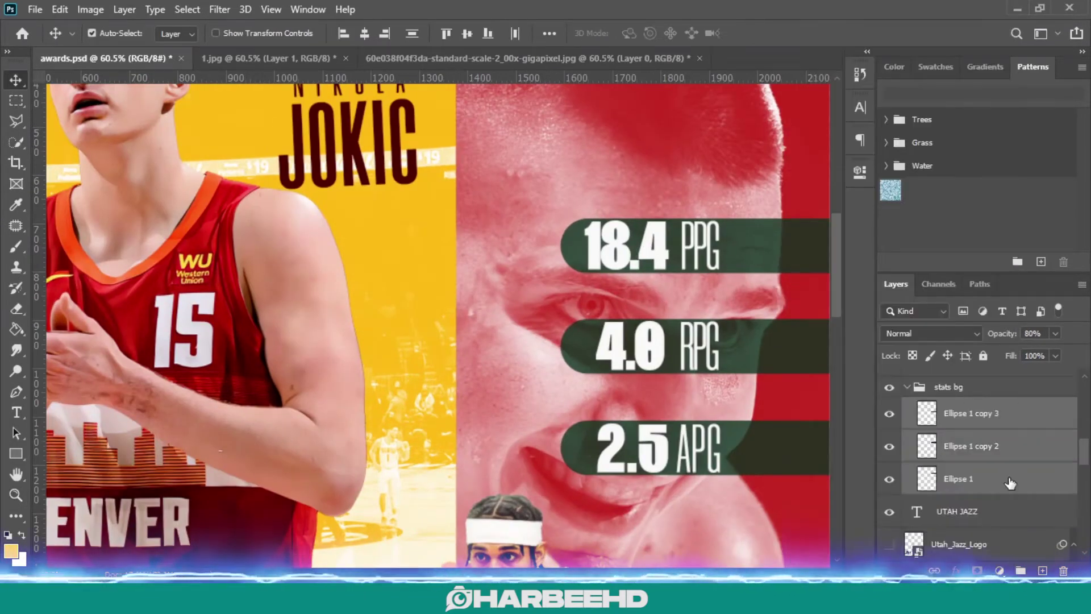
Apply a yellow Color Overlay sampled from the poster to the Ellipse 1 shape behind the PPG stat
click(1010, 482)
right_click(1011, 482)
click(901, 29)
click(819, 390)
drag(893, 135, 306, 501)
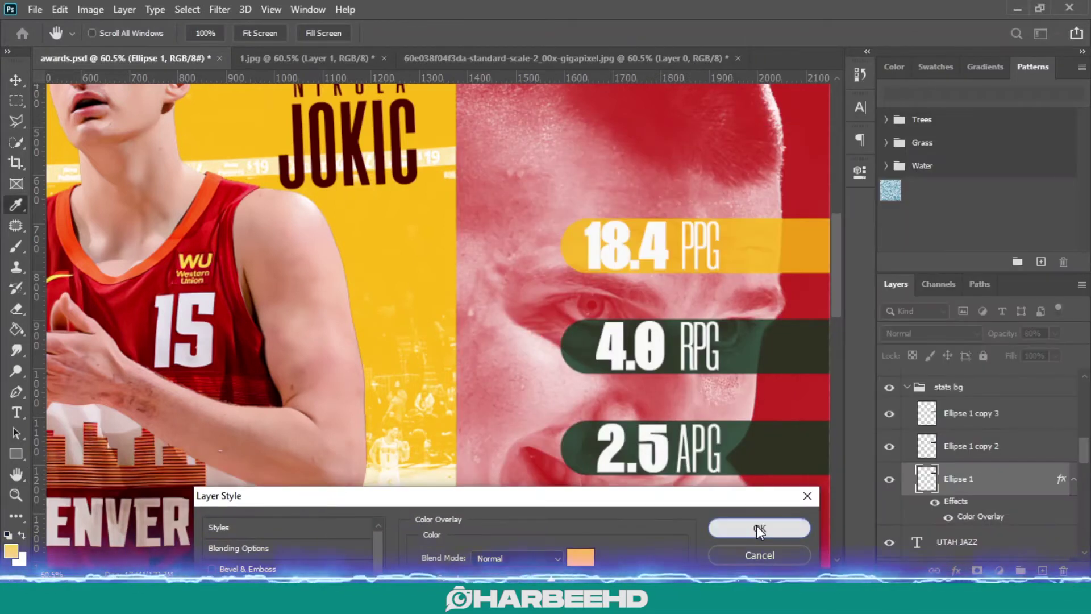
click(758, 529)
Copy Ellipse 1's layer style and paste it onto Ellipse 1 copy 2 and Ellipse 1 copy 3
right_click(989, 479)
click(932, 408)
right_click(989, 452)
click(935, 425)
right_click(1004, 418)
click(937, 424)
Change the points stat to 26.4 PPG and the rebounds stat to 10.8 RPG
scroll(937, 424, down, 3)
scroll(937, 423, down, 1)
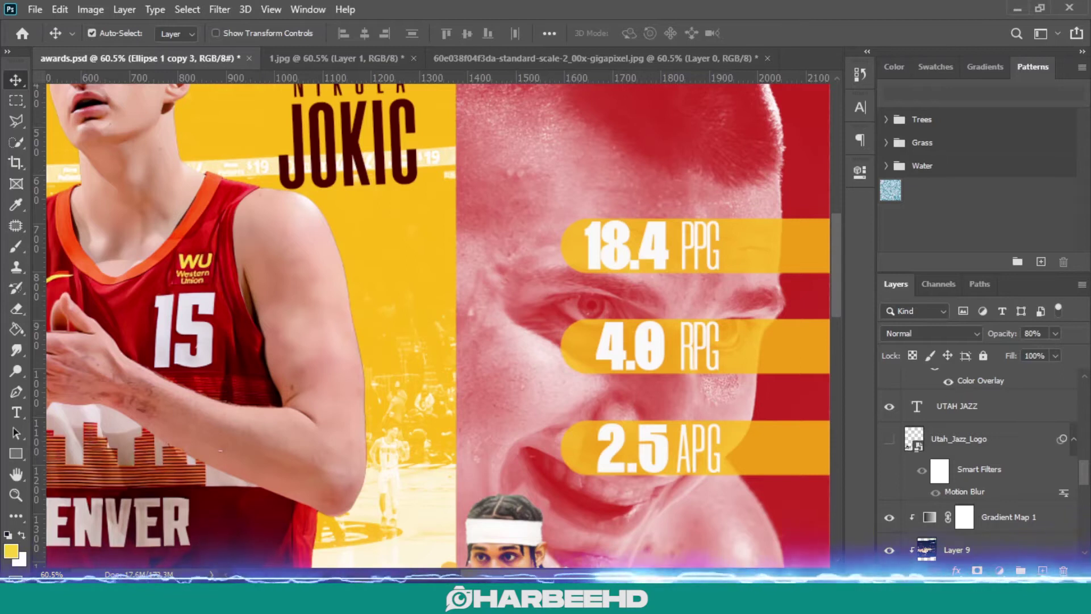
scroll(919, 466, up, 8)
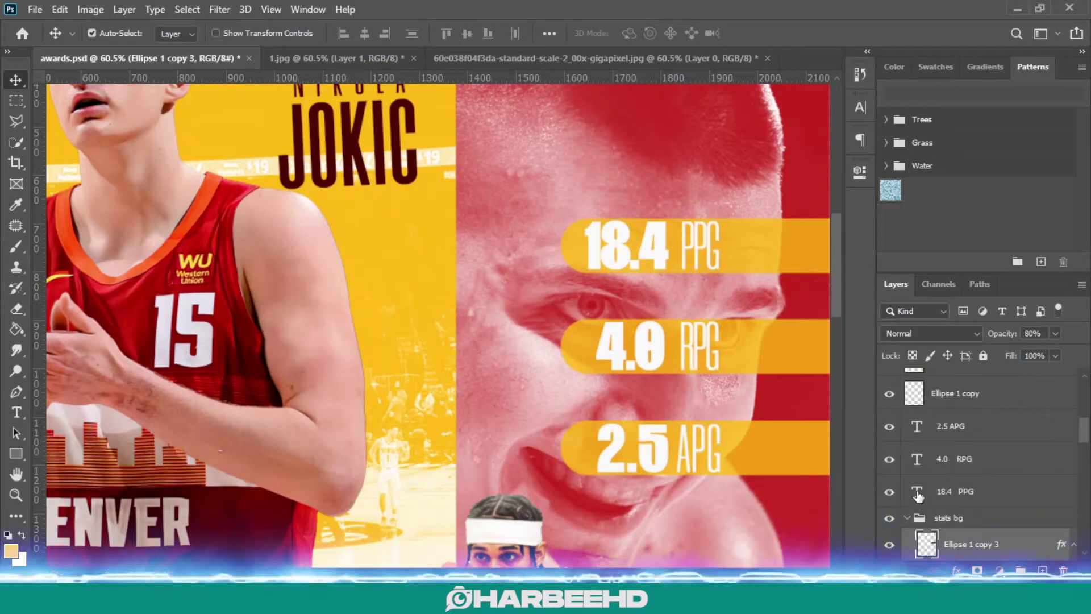
click(919, 496)
key(t)
click(622, 237)
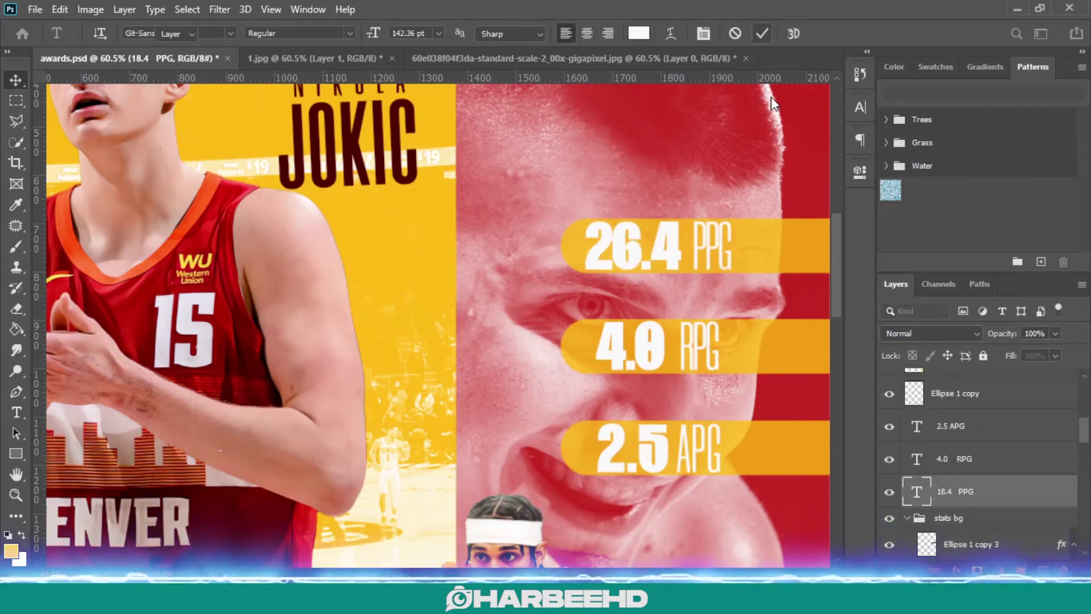
click(665, 361)
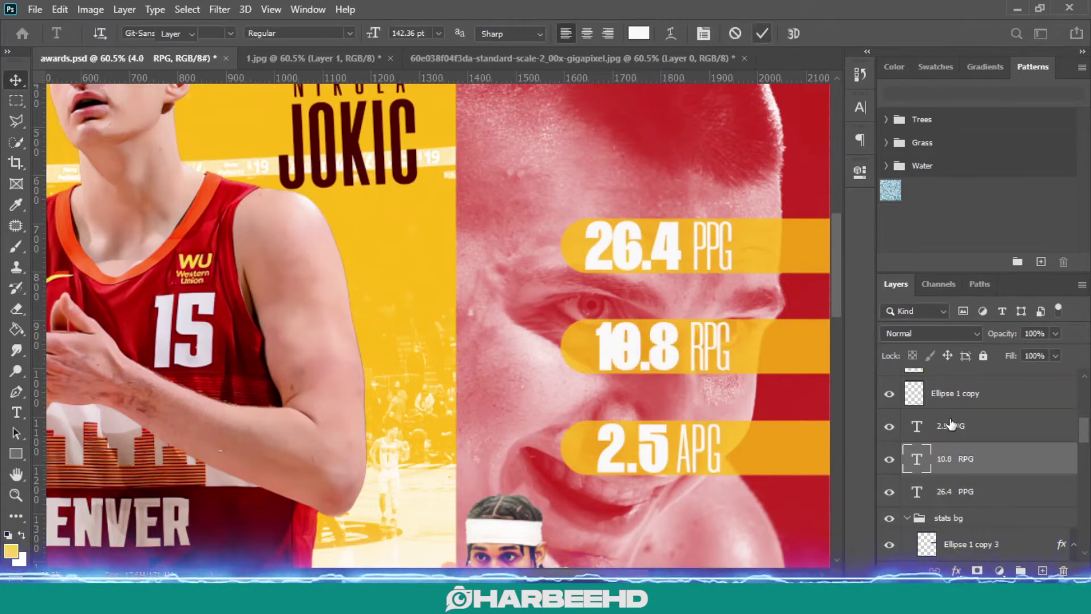
Change the assists stat to 8.3 APG
click(676, 466)
key(BackSpace)
key(BackSpace)
key(BackSpace)
text(8)
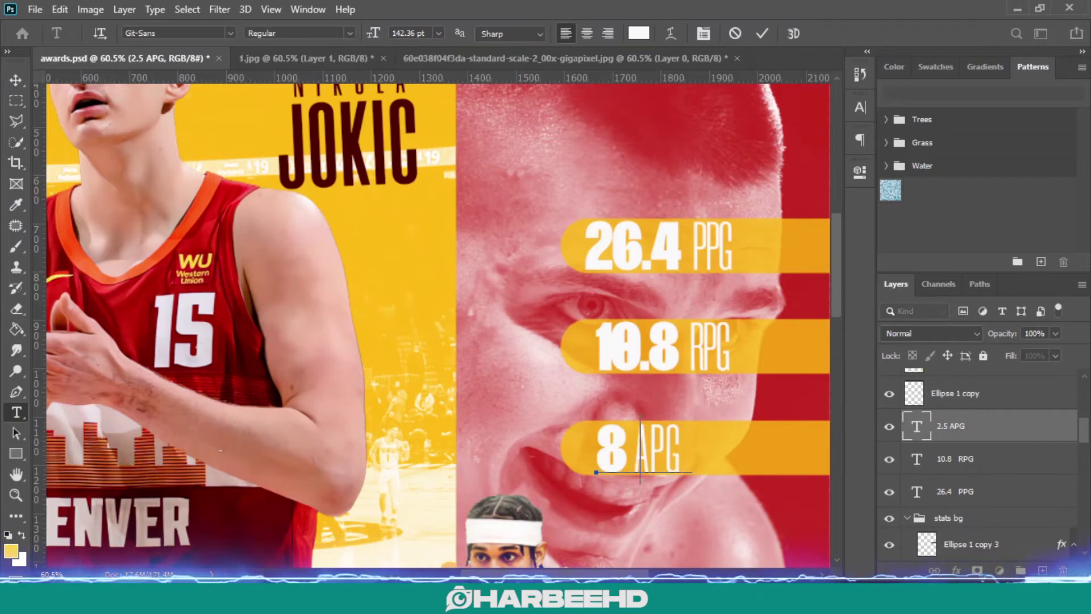
Recolour the 26.4 PPG, 10.8 RPG and 8.3 APG stat texts dark red #4d0100
double_click(917, 491)
click(639, 33)
click(998, 177)
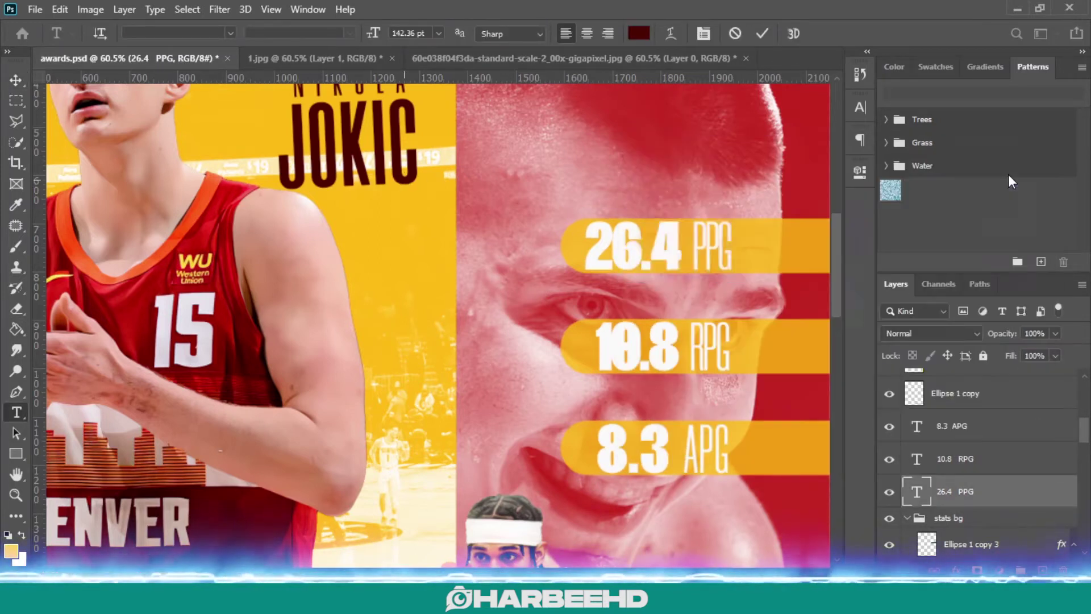
double_click(917, 459)
click(638, 33)
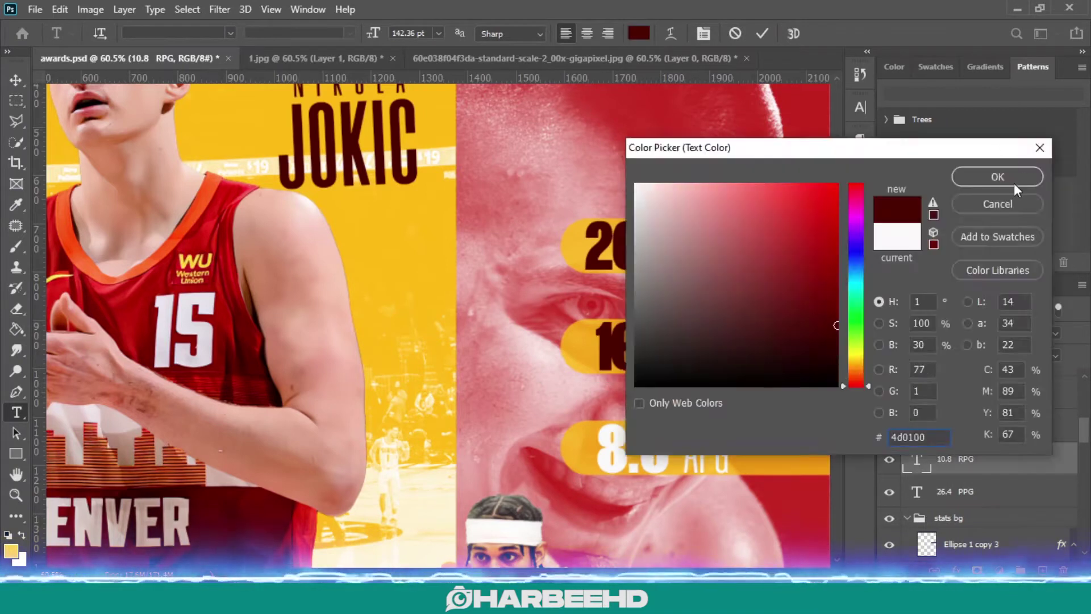
click(997, 177)
double_click(915, 424)
click(638, 33)
click(351, 148)
click(998, 176)
click(762, 34)
Open jokicwb-standard-scale-2_00x-gigapixel.jpg from Downloads and unlock its background layer
key(z)
drag(687, 144, 487, 154)
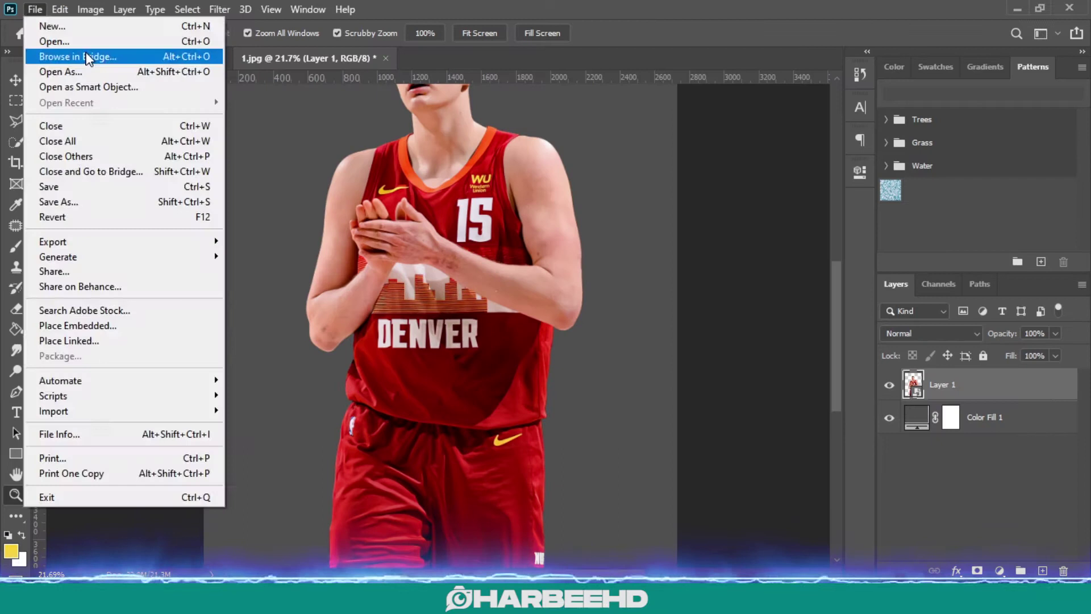
click(111, 46)
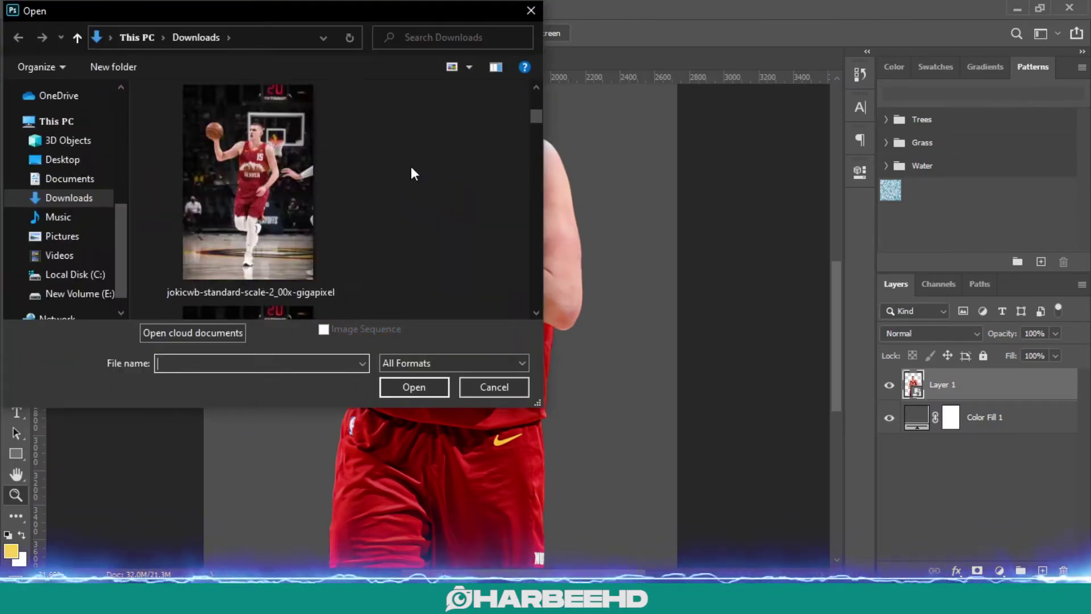
click(400, 385)
drag(441, 218, 639, 373)
click(1061, 385)
Select the player and ball with the Object Selection Tool and refine the selection around the shorts
right_click(16, 143)
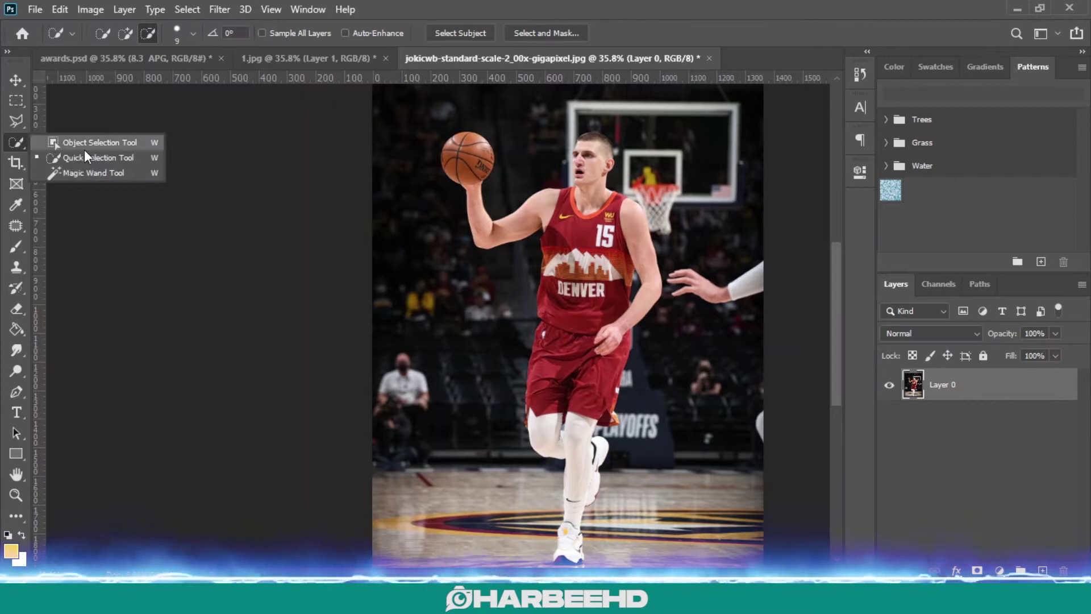
click(85, 142)
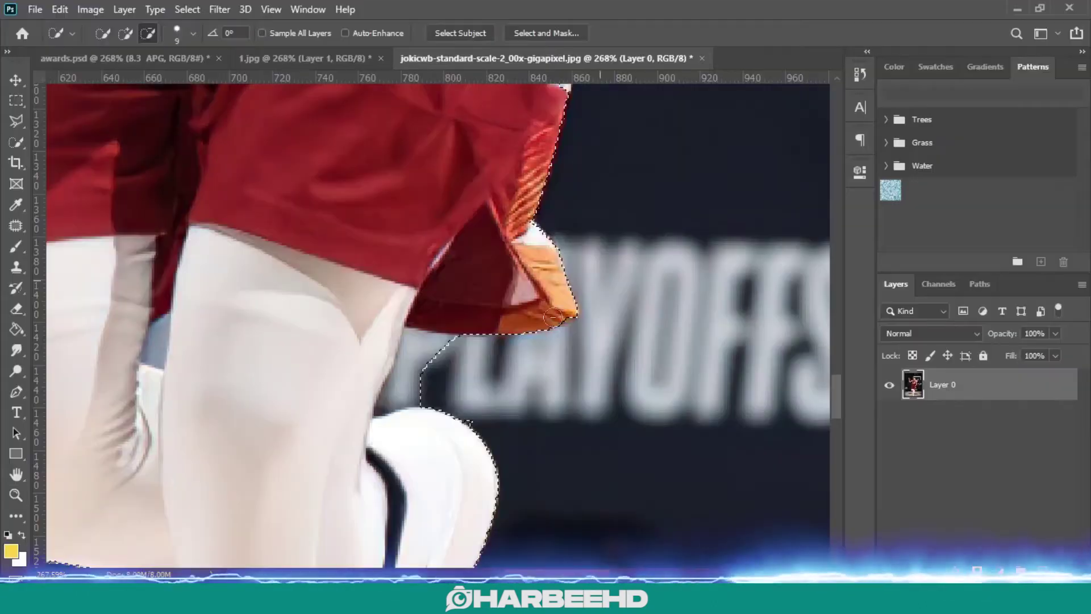
key(shift+w)
scroll(459, 368, up, 3)
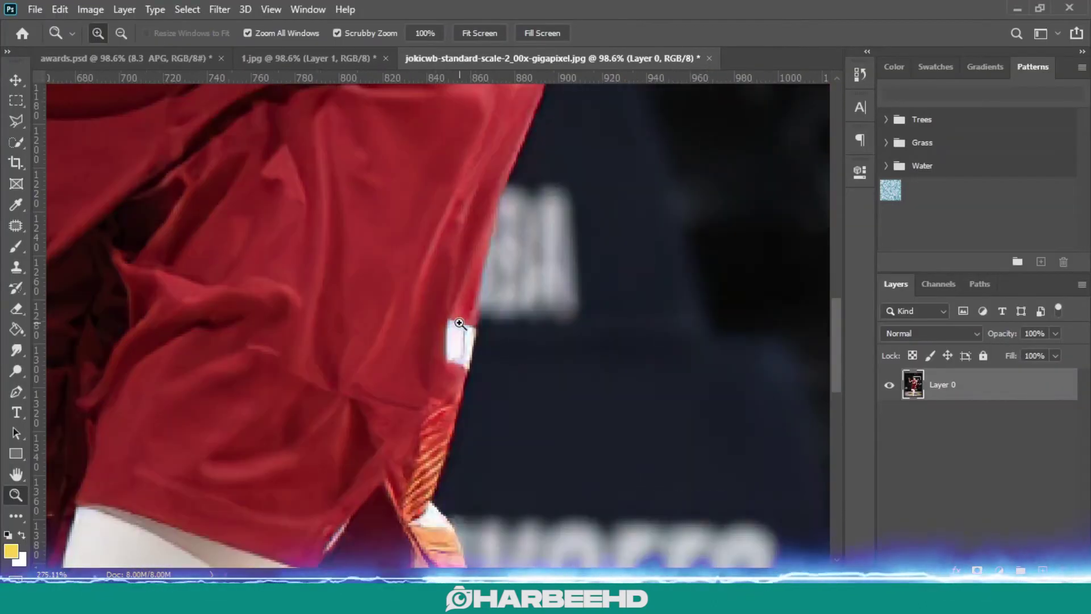
scroll(460, 368, down, 3)
ctrl+drag(444, 347, 332, 350)
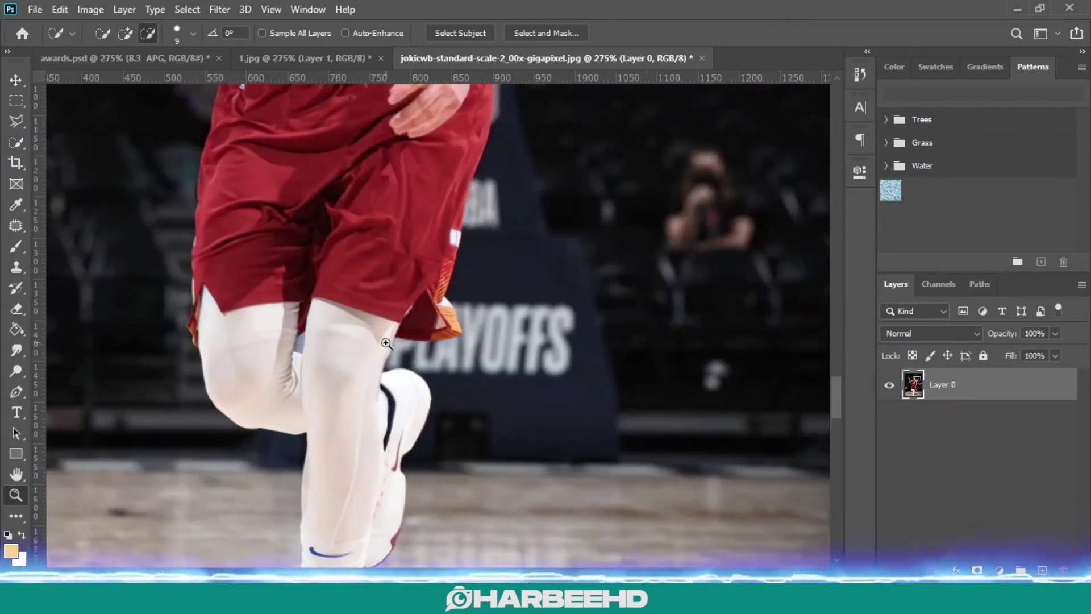
Refine the player's selection along the legs, shorts and arms, subtracting the shoe's reflection on the floor
scroll(327, 397, down, 4)
ctrl+drag(325, 422, 370, 421)
scroll(376, 427, down, 5)
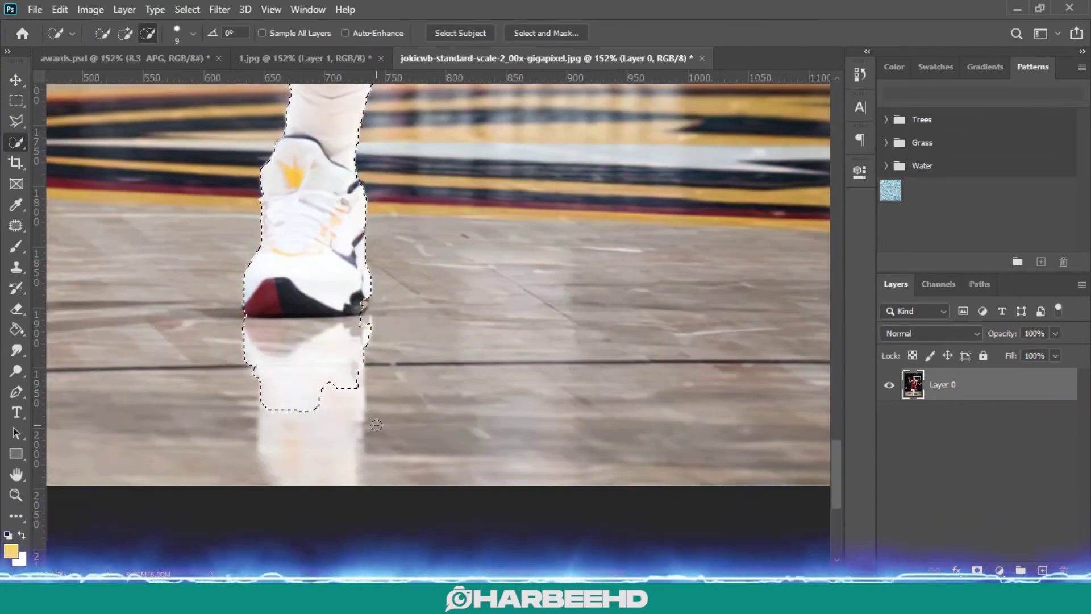
scroll(356, 361, up, 10)
scroll(207, 289, up, 12)
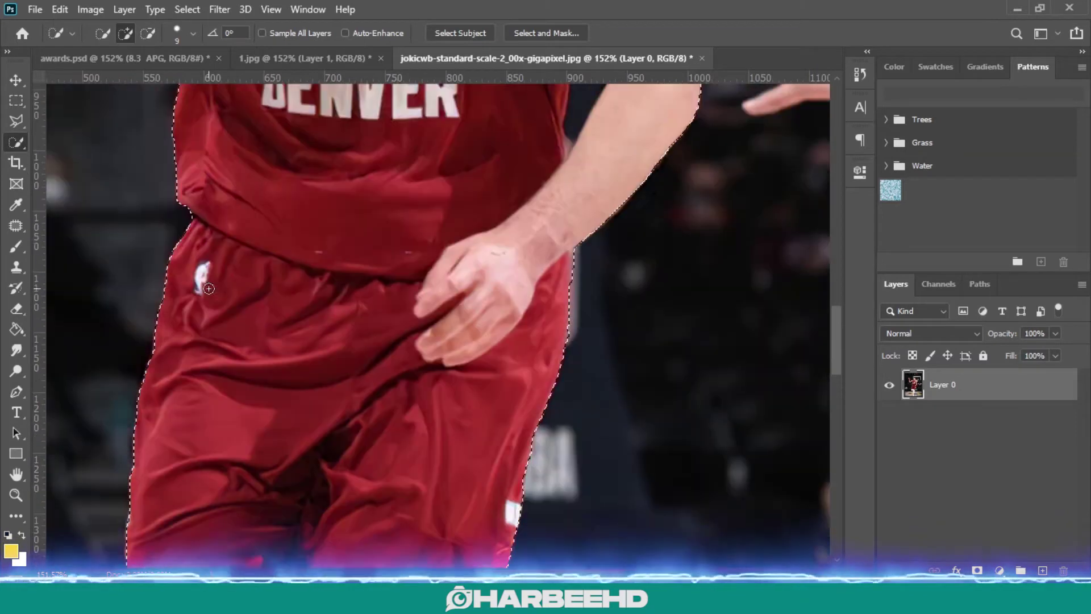
ctrl+drag(190, 398, 159, 398)
scroll(159, 398, down, 3)
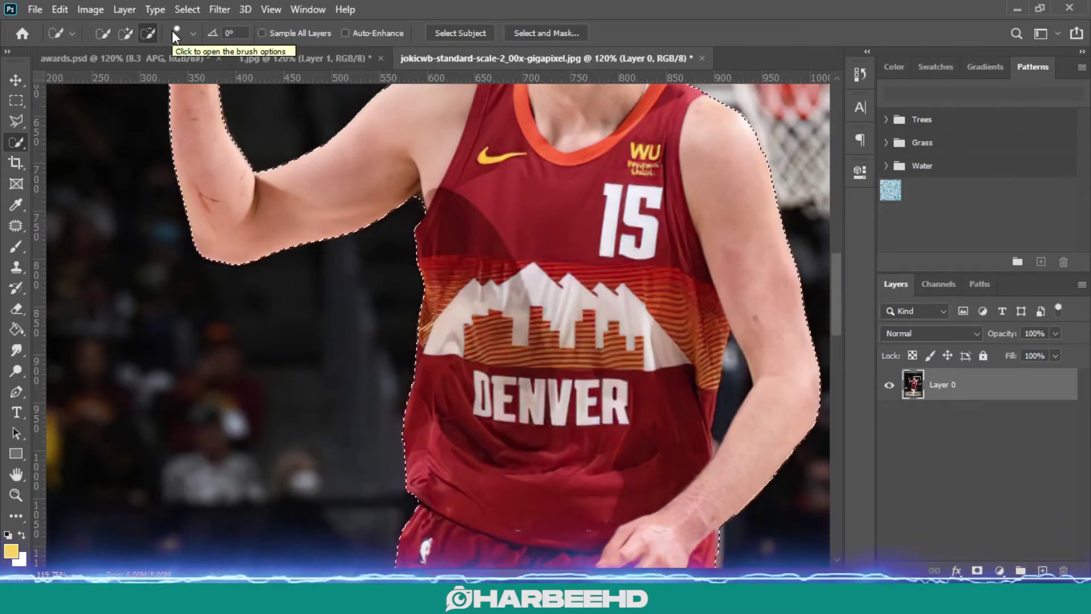
scroll(747, 263, down, 2)
scroll(748, 263, up, 3)
Refine the selection in Select and Mask with Smart Radius on and a 0 px radius, outputting a masked layer copy
click(187, 10)
click(221, 236)
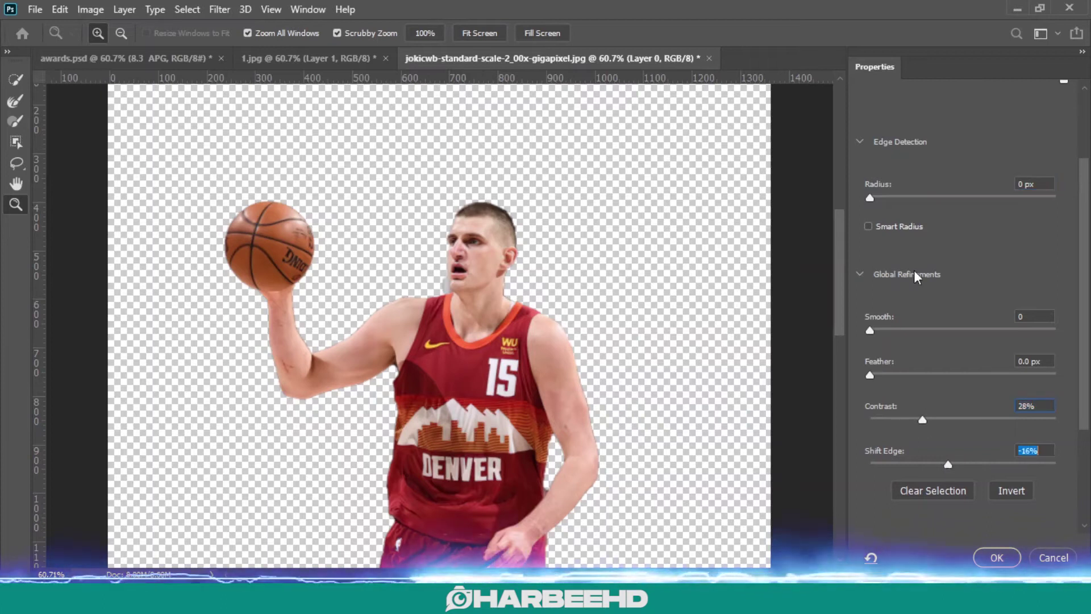
scroll(954, 378, down, 3)
click(878, 150)
drag(837, 241, 837, 323)
drag(888, 121, 871, 123)
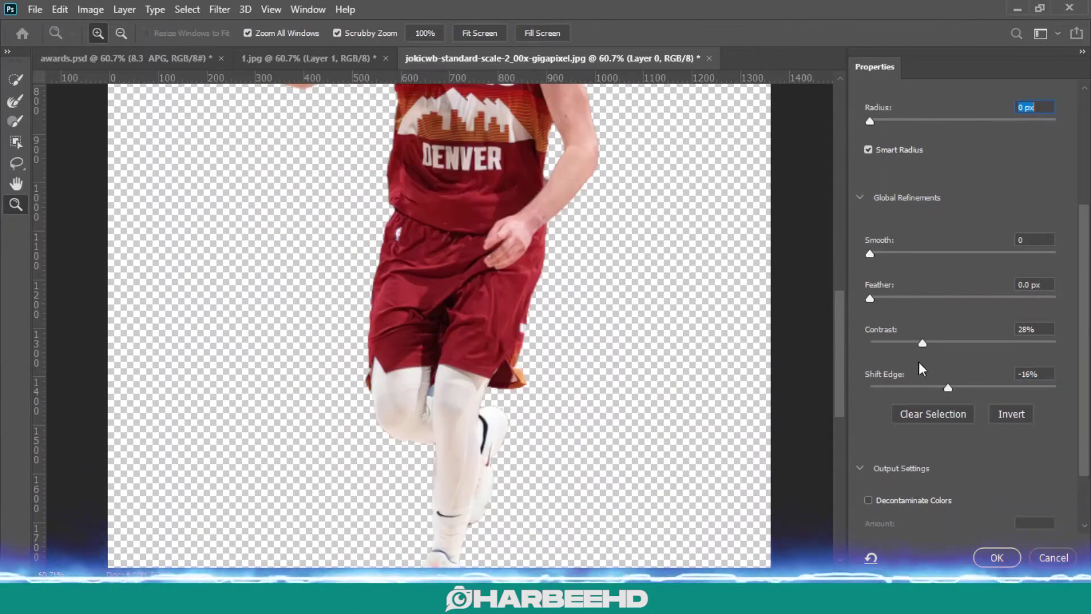
drag(914, 388, 835, 373)
click(996, 558)
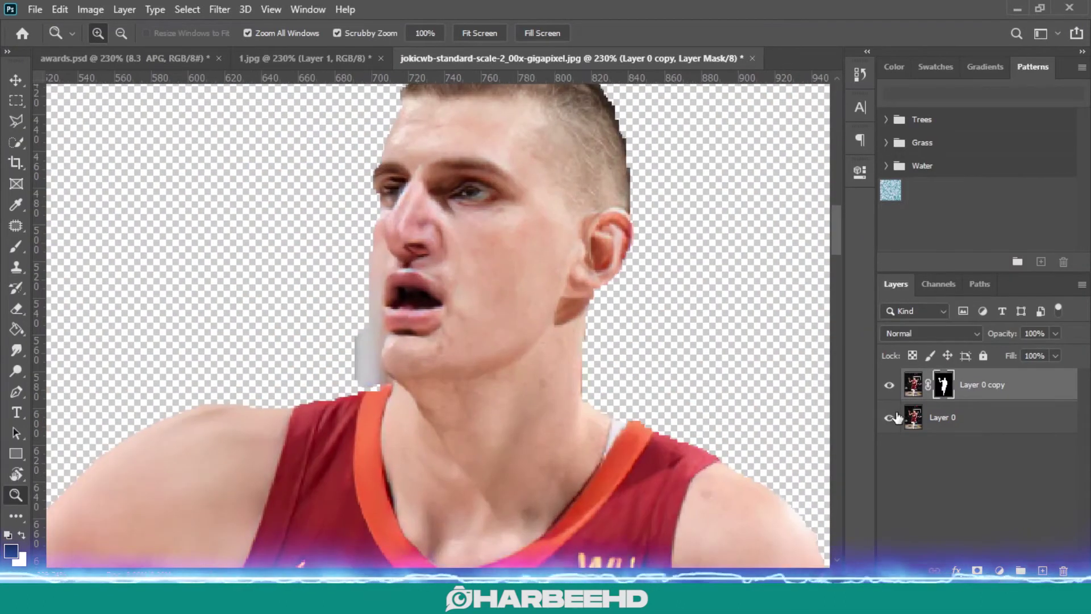
Brush the leftover grey fringe beside the player's chin out of the Layer 0 copy mask
key(b)
key(bracketleft)
key(bracketleft)
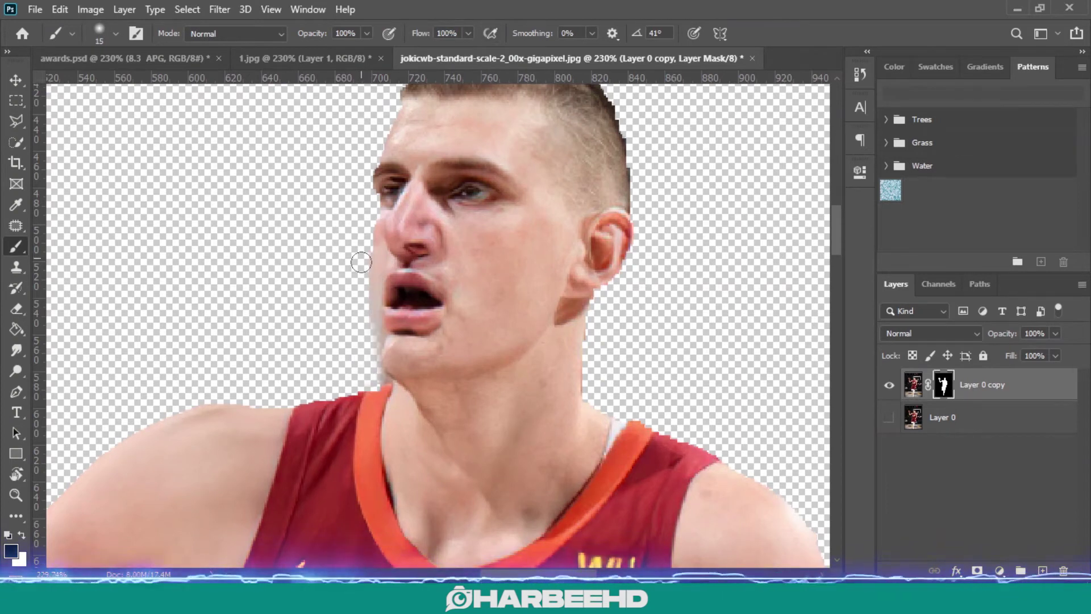
key(z)
scroll(361, 262, down, 6)
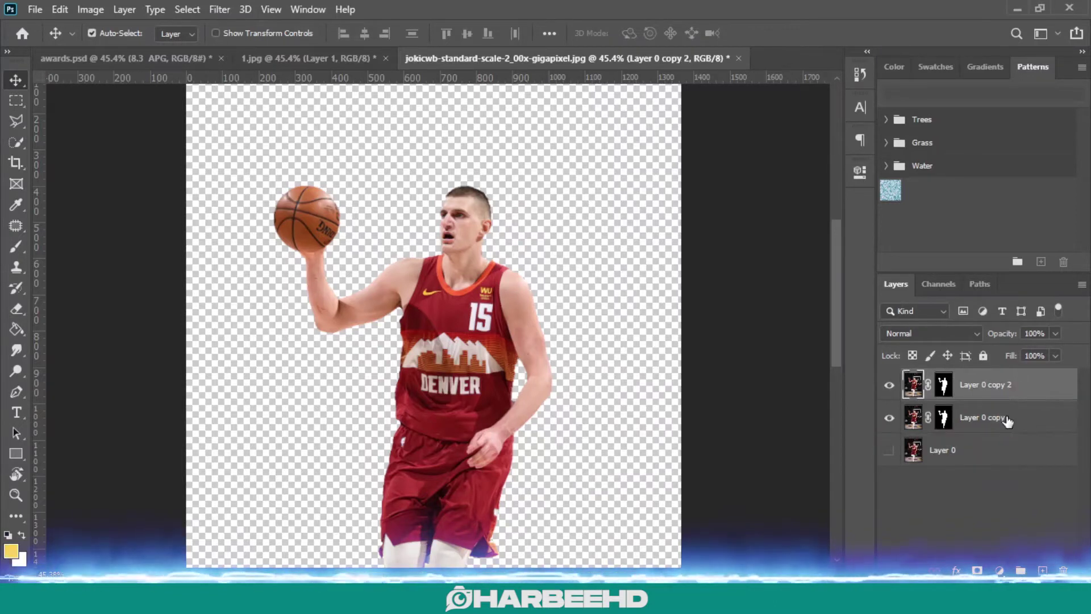
Convert Layer 0 copy and Layer 0 copy 2 to smart objects
right_click(1008, 421)
click(825, 376)
right_click(1020, 391)
click(821, 375)
Add a #434343 Solid Color fill layer above Layer 0, behind the cut-out player
click(977, 450)
click(1000, 570)
click(988, 286)
click(636, 334)
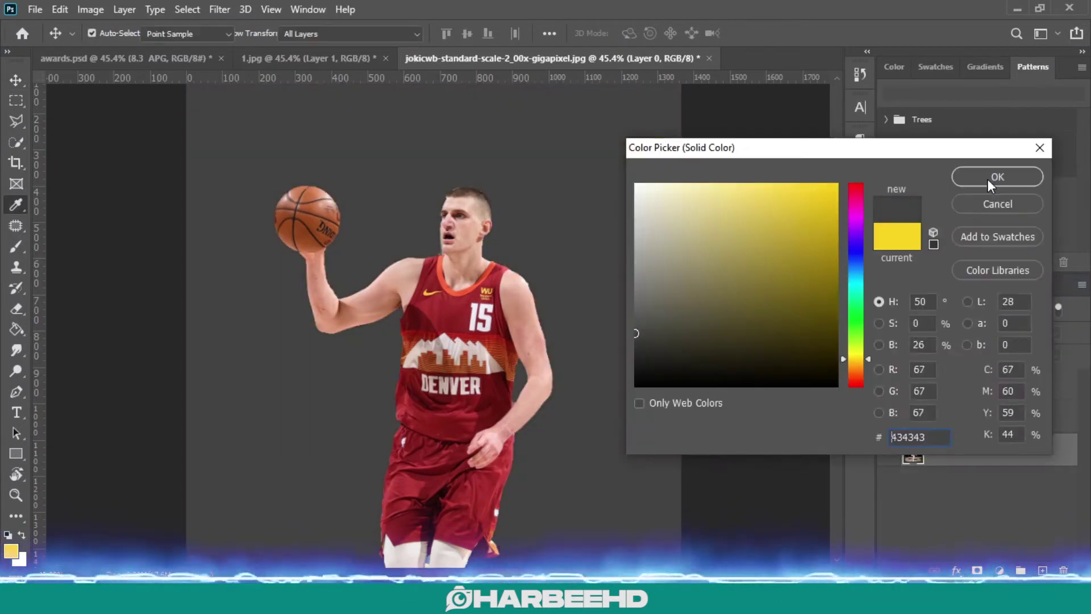
click(998, 177)
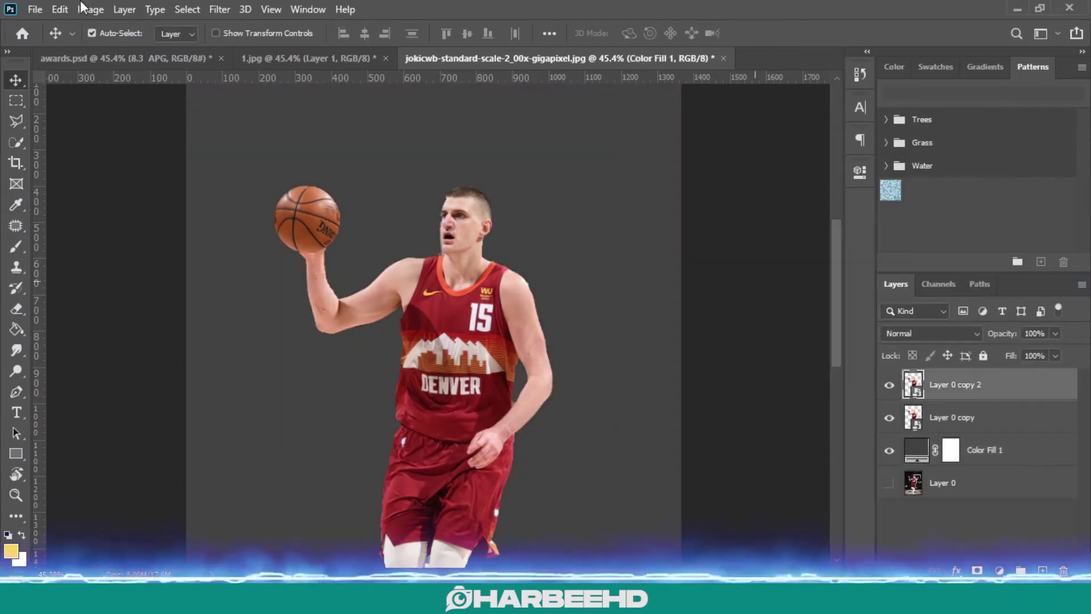
Apply the Topaz Adjust 5 Photo Pop preset and the Topaz Clean 3 filter to Layer 0 copy 2
click(220, 10)
mouse_move(354, 350)
click(443, 363)
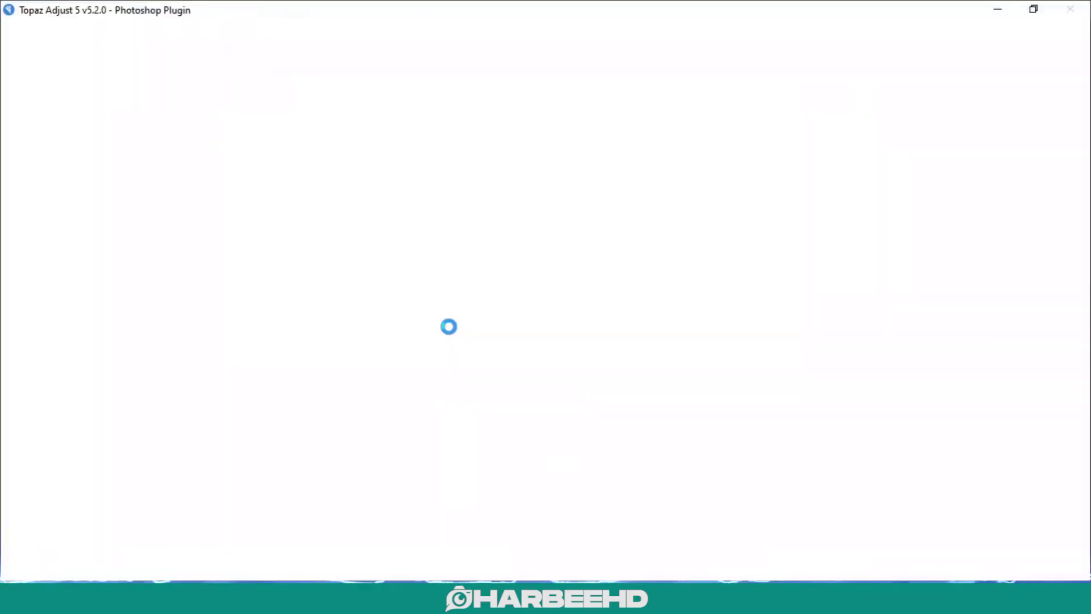
scroll(114, 359, down, 3)
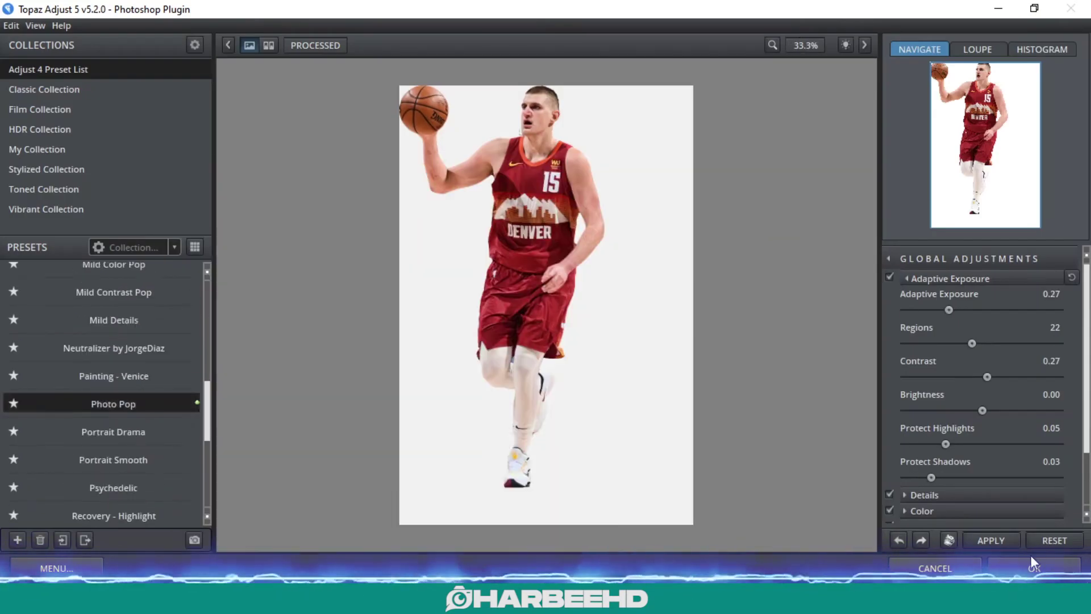
click(1033, 563)
click(502, 380)
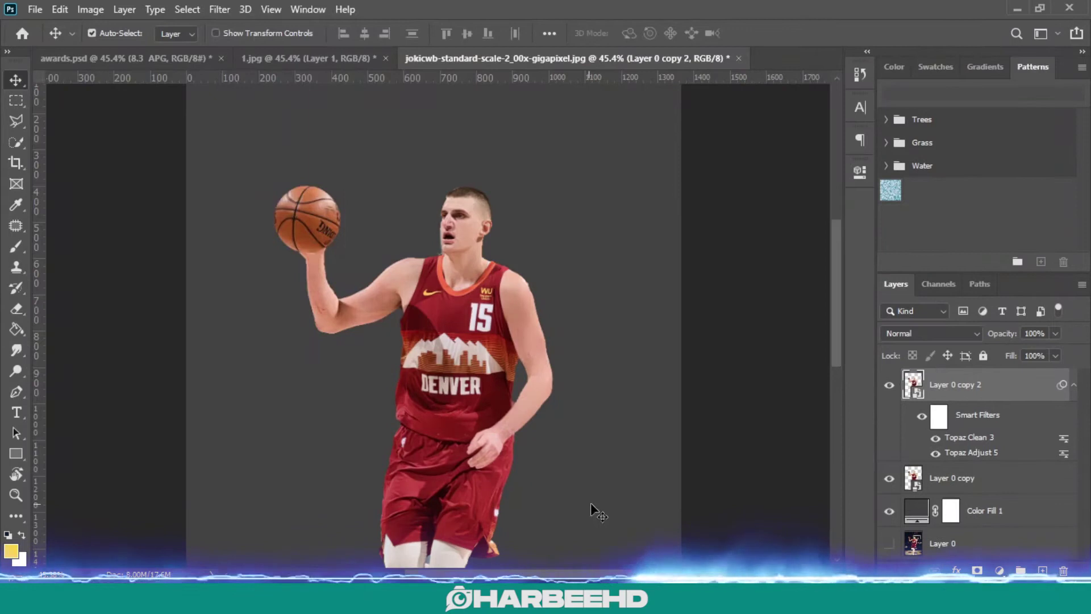
Sharpen Layer 0 copy 2 with Topaz InFocus using the Pre sharpening _ minor preset
click(220, 10)
mouse_move(244, 353)
click(426, 414)
click(267, 327)
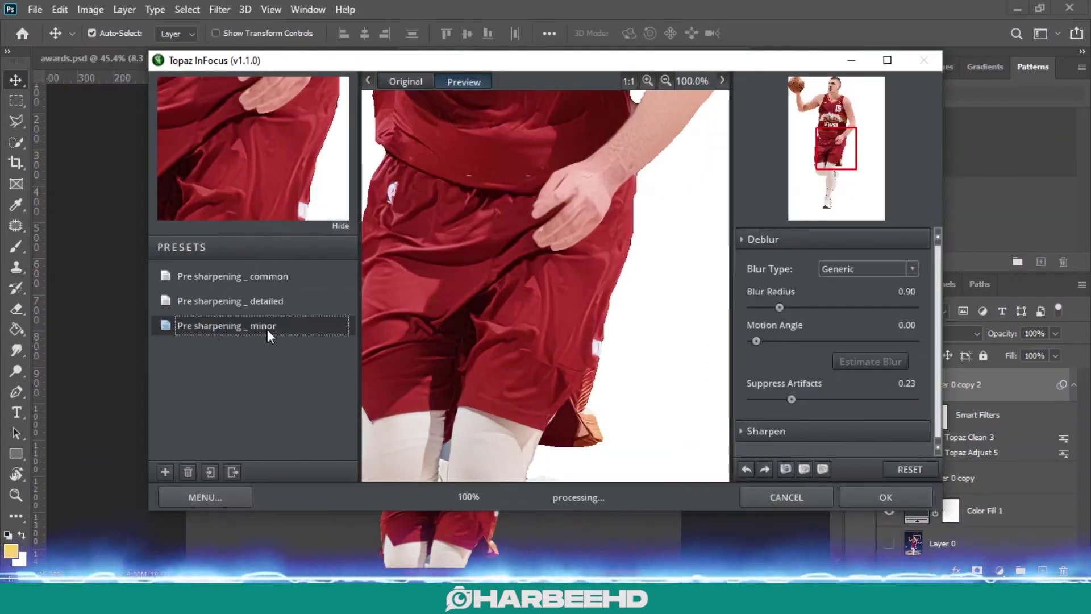
click(858, 497)
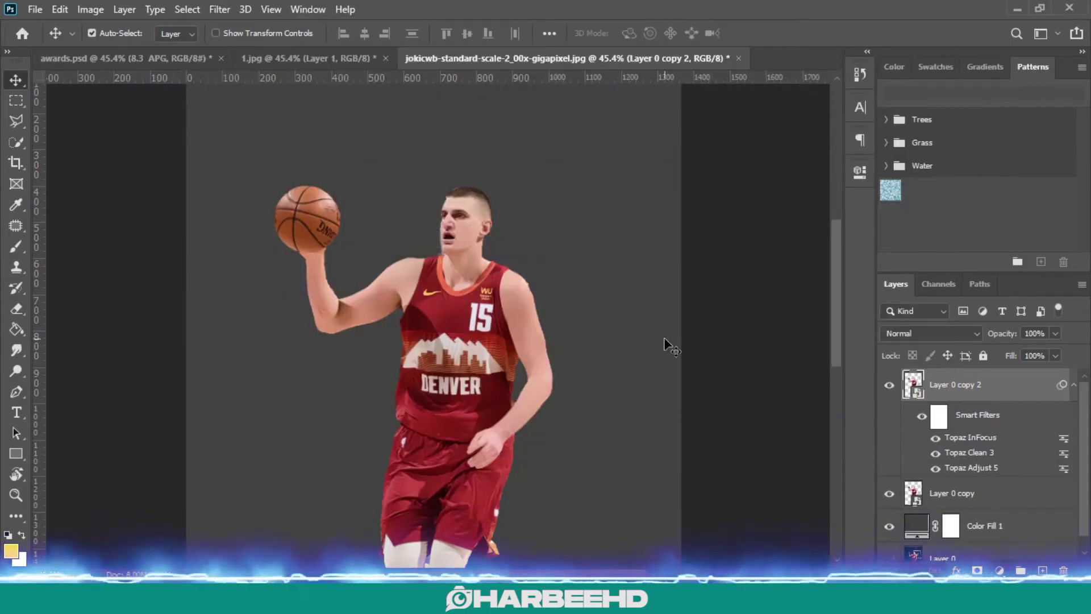
Apply Camera Raw settings to Layer 0 copy: Contrast +36, Highlights +30, Shadows -44, Whites +33 and Blacks +5
click(961, 493)
click(220, 10)
click(297, 105)
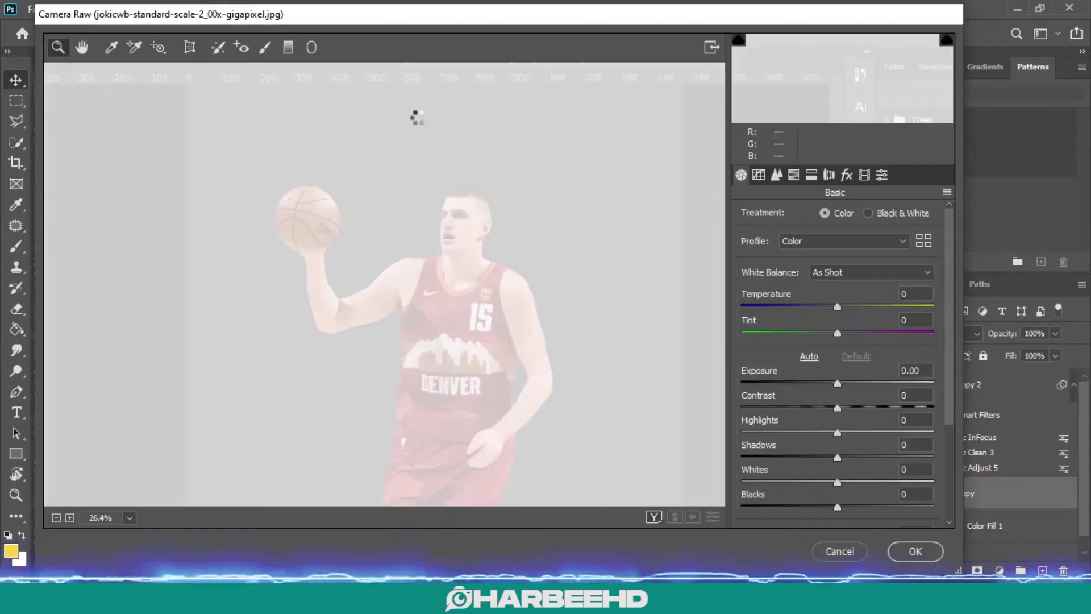
click(947, 193)
click(962, 309)
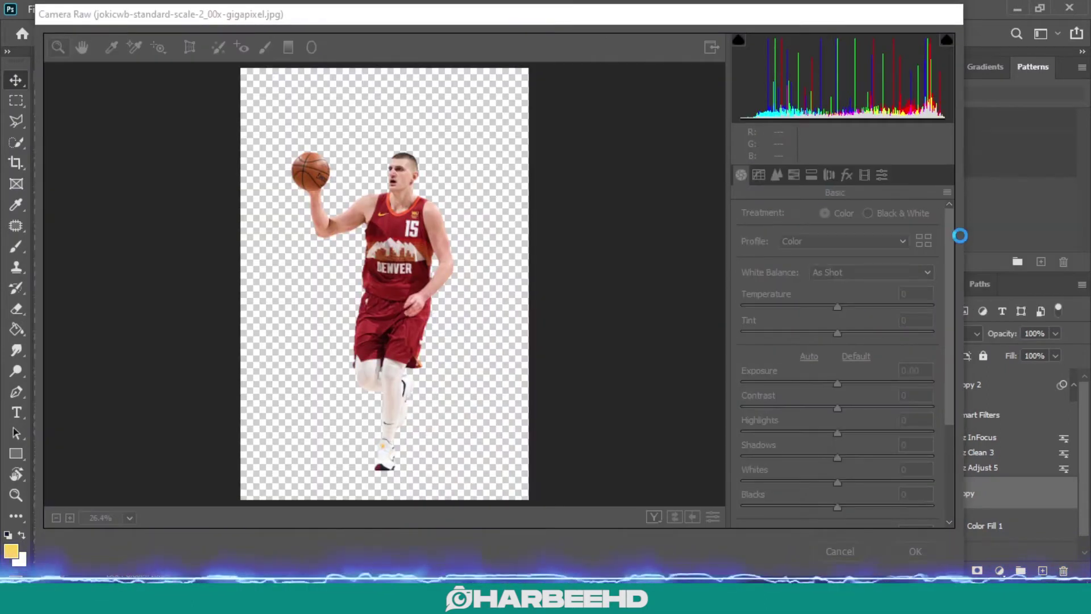
click(443, 385)
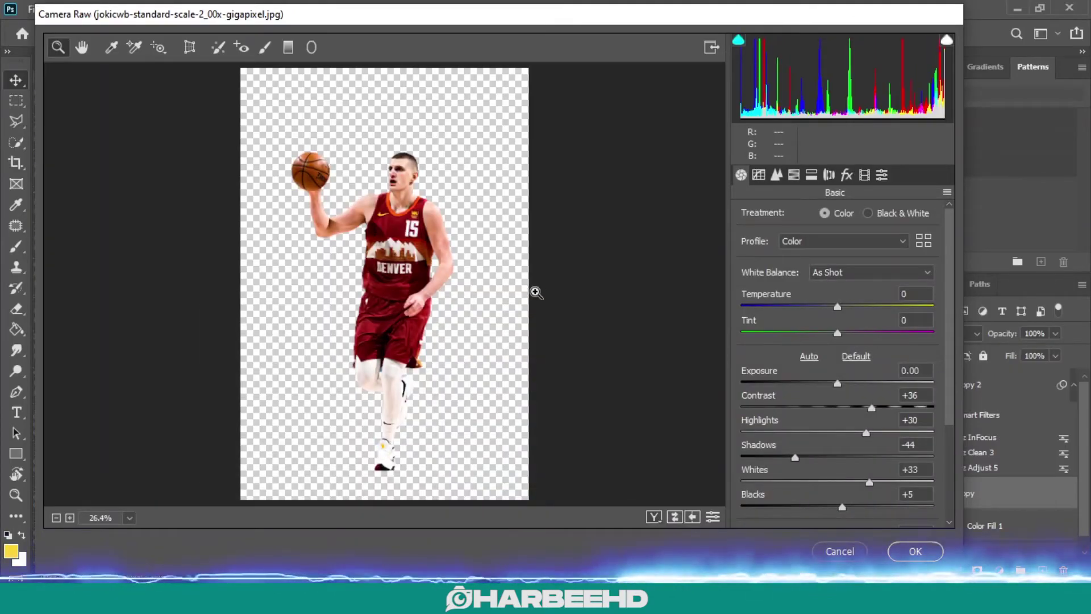
key(Return)
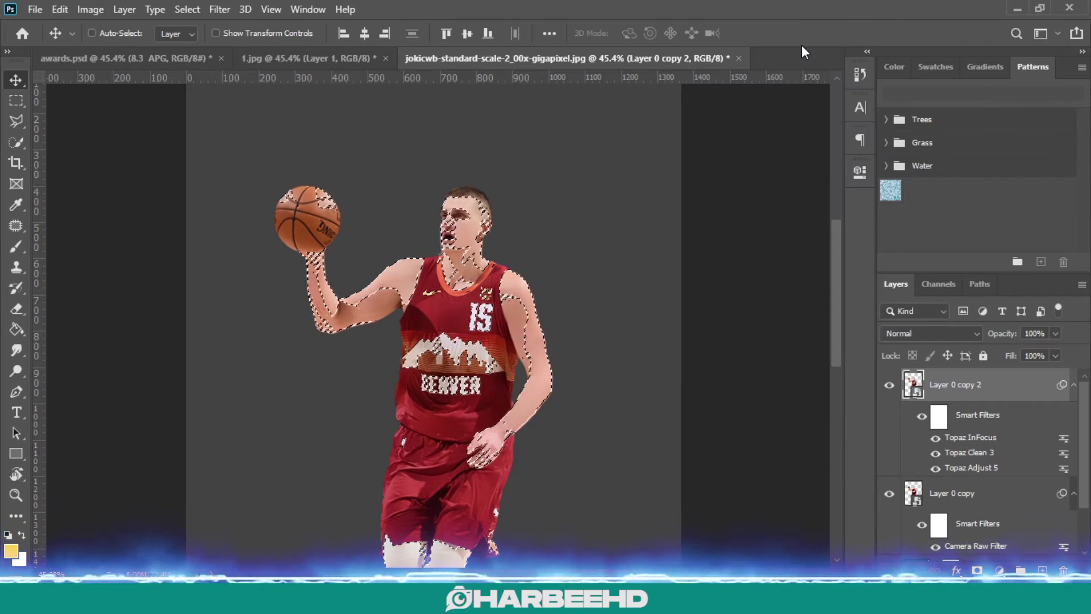
Compare the player with and without the retouching layers above Layer 0 copy
drag(579, 257, 606, 254)
key(e)
key(z)
click(888, 386)
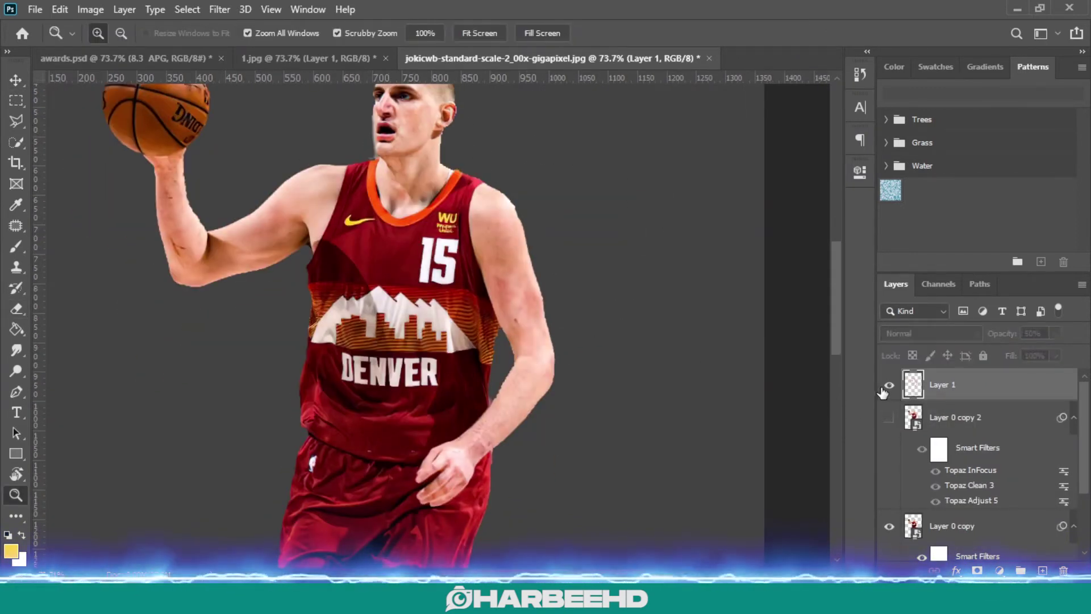
click(888, 386)
key(ctrl+0)
Combine Layer 1, Layer 0 copy 2 and Layer 0 copy into one smart object and rasterize it
shift+click(931, 528)
mouse_move(442, 200)
mouse_down()
mouse_move(524, 179)
mouse_move(643, 176)
mouse_up()
key(ctrl+z)
right_click(1047, 385)
click(931, 165)
right_click(1047, 385)
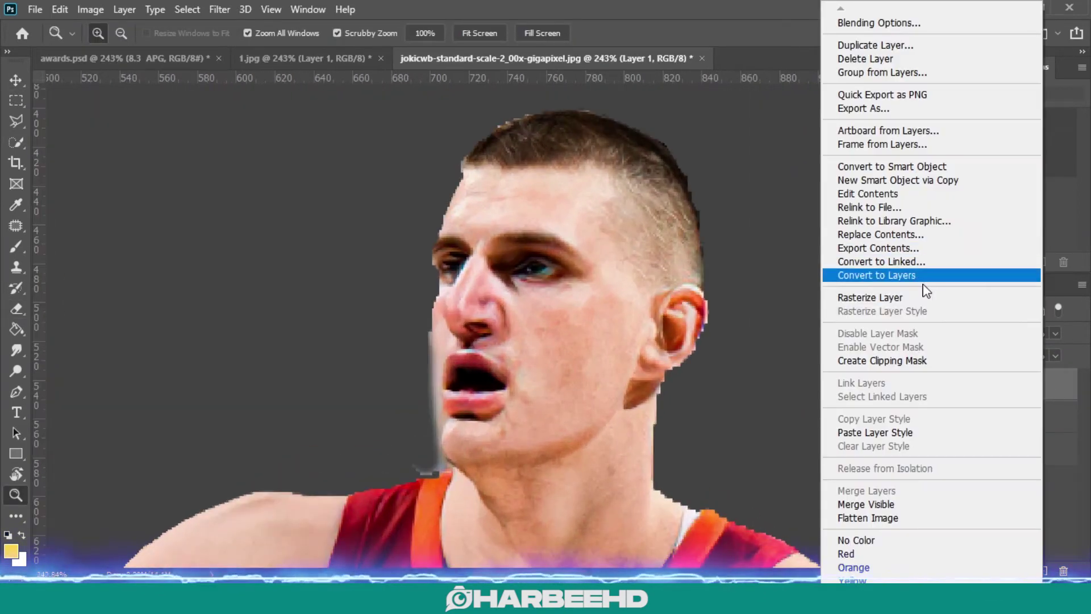
click(870, 296)
Erase the leftover fringe along the player's face, chin and collar on Layer 1
key(e)
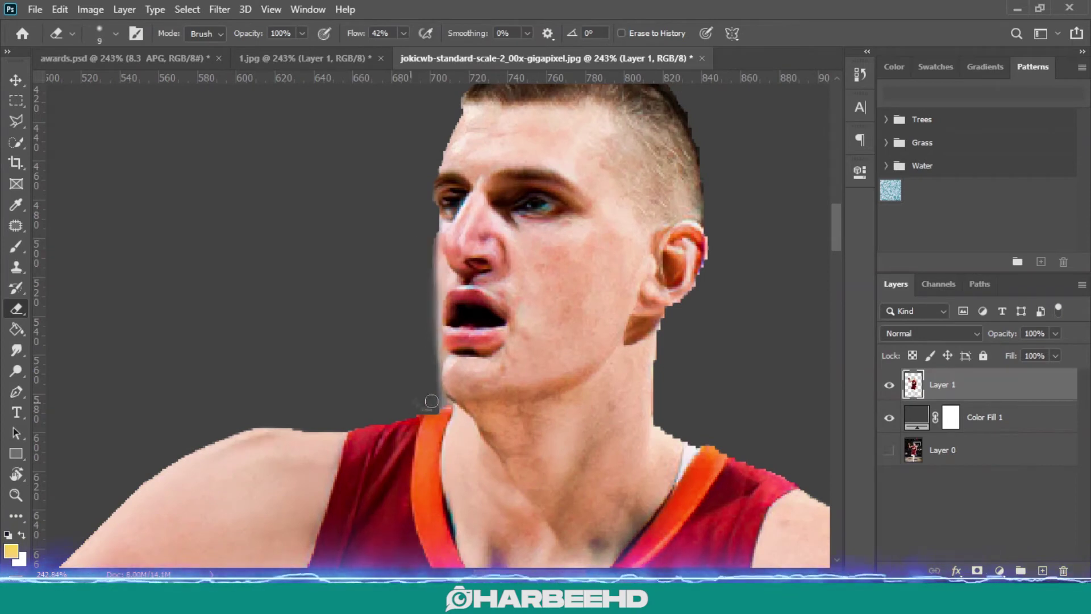
drag(427, 236, 430, 278)
drag(563, 292, 459, 324)
drag(690, 368, 755, 366)
drag(515, 278, 423, 281)
drag(546, 295, 574, 296)
Copy the cut-out player into awards.psd and move his layer above Layer 5 copy
key(v)
drag(560, 330, 696, 285)
key(z)
drag(625, 296, 568, 295)
drag(995, 544, 995, 377)
Position the running player over the green-jersey player, with his feet on the white floor
key(ctrl+t)
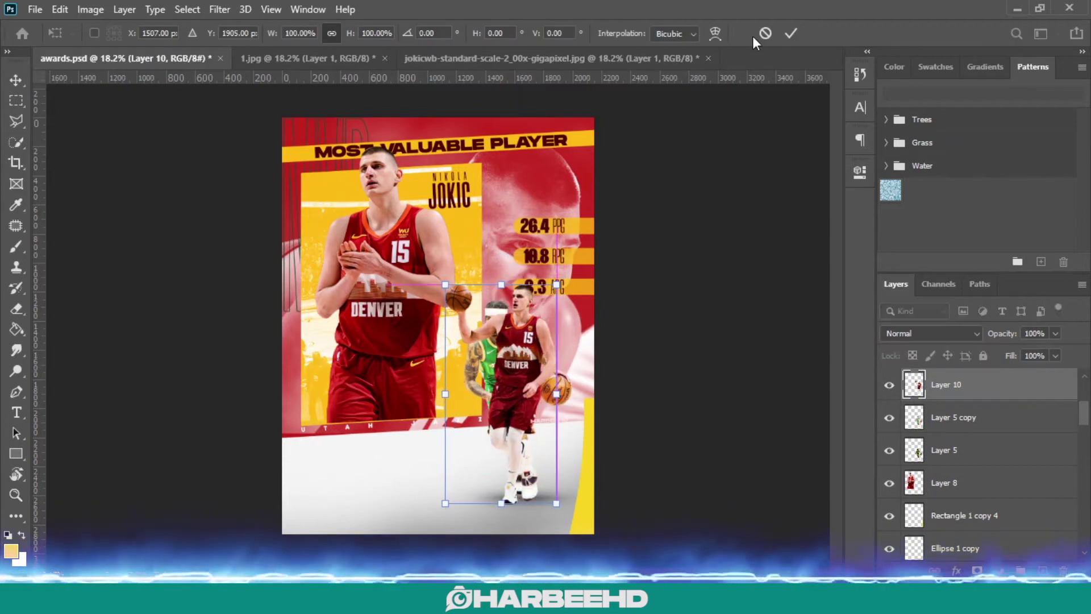
scroll(651, 302, up, 1)
drag(546, 364, 534, 361)
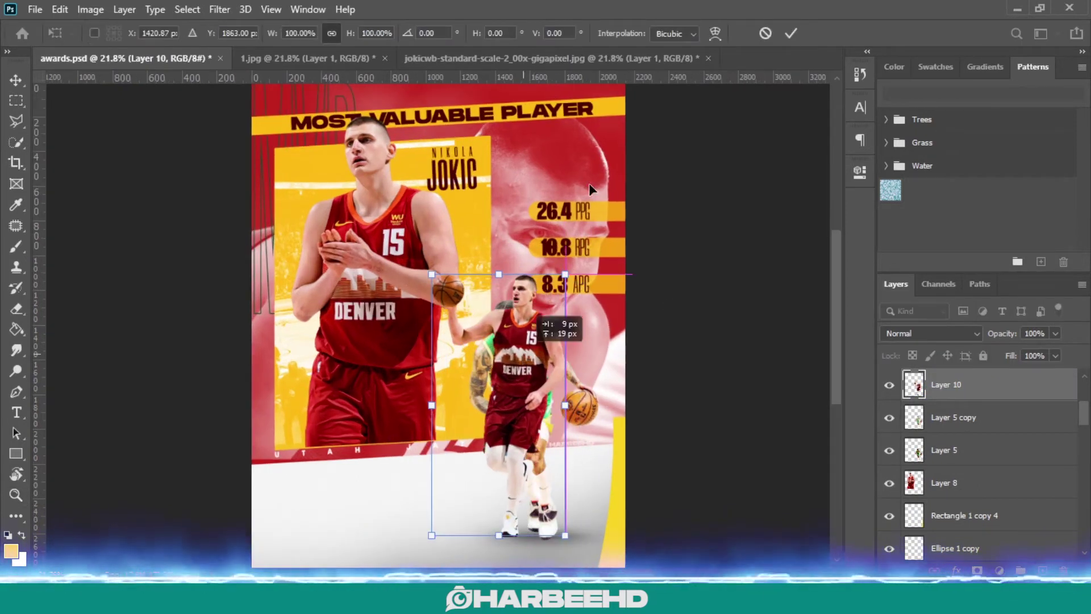
click(791, 33)
Delete the old player layers Layer 5 copy and Layer 5, and select the Ellipse 1 copy shadow under the new player
click(959, 417)
key(Delete)
key(Delete)
key(v)
ctrl+click(545, 537)
key(Return)
scroll(555, 494, down, 1)
key(z)
drag(548, 496, 644, 330)
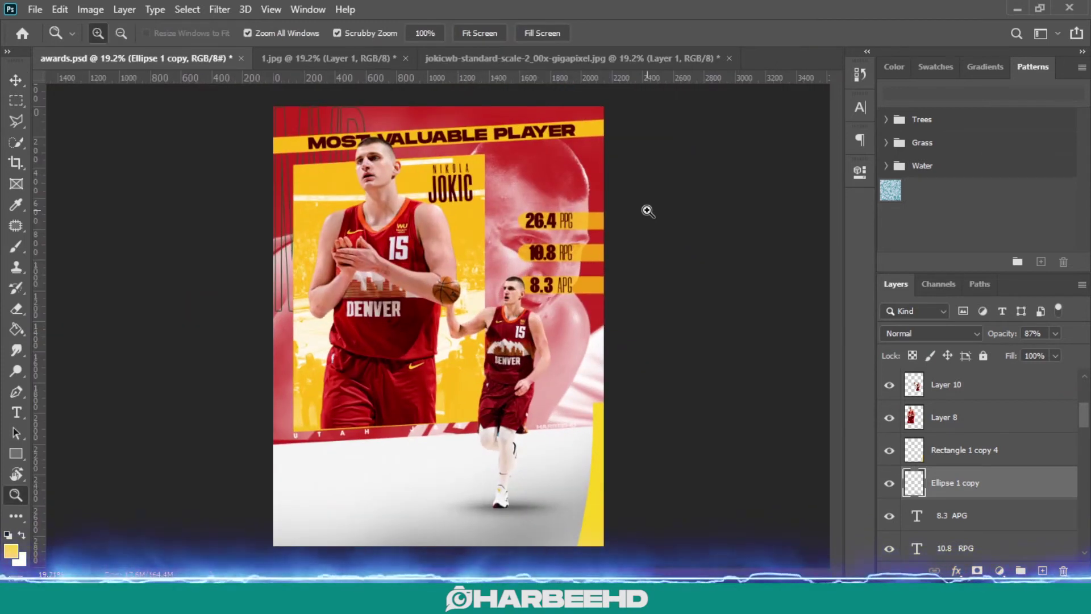
Change the UTAH JAZZ text below the yellow panel to DENVER NUGGETS and tighten its letter spacing
drag(640, 282, 694, 272)
drag(767, 248, 718, 261)
scroll(980, 466, up, 2)
scroll(932, 463, down, 10)
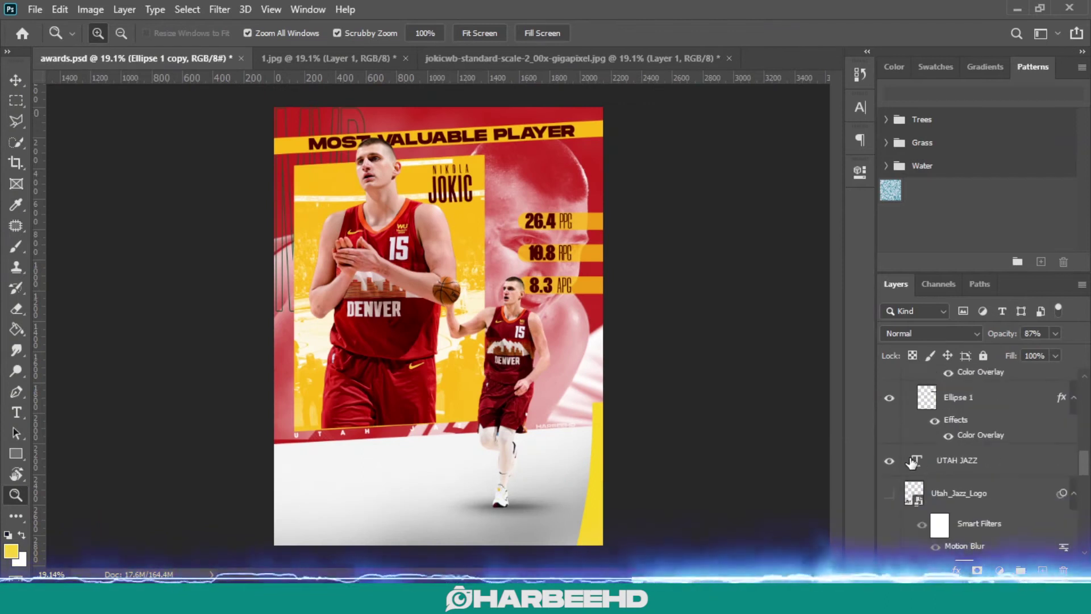
double_click(912, 461)
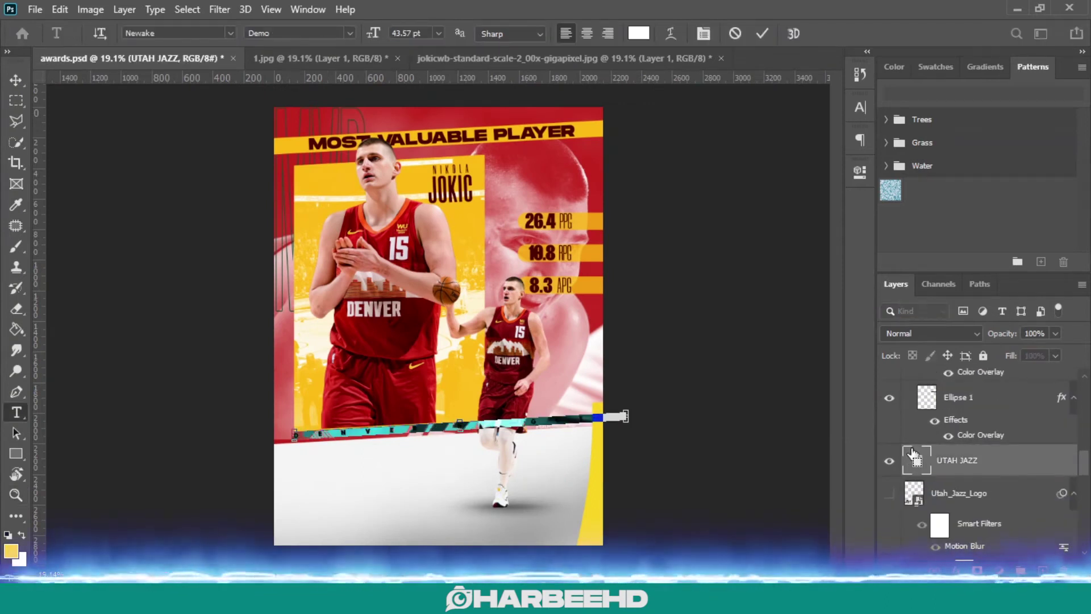
click(860, 107)
click(813, 102)
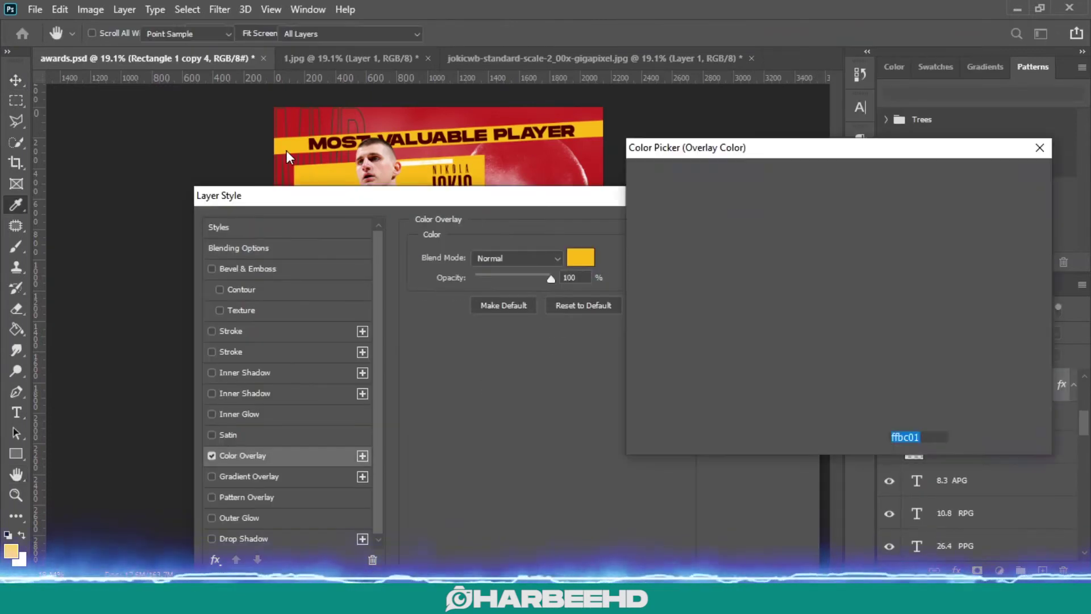
Give Rectangle 1 copy 4 a yellow Color Overlay, ffbc01, at 100% opacity
key(Return)
key(Return)
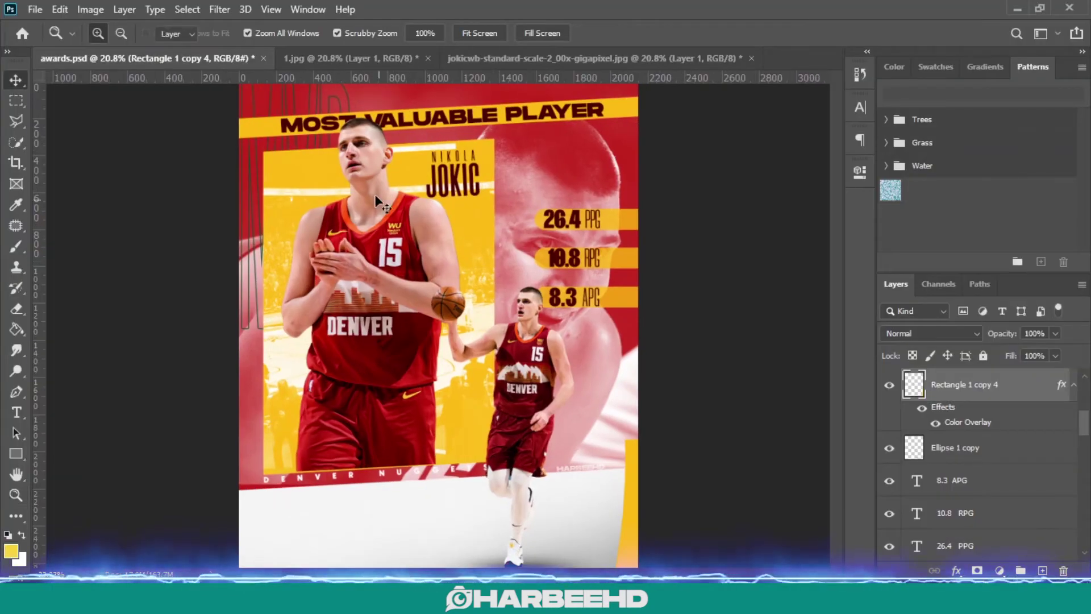
Enhance the large player on Layer 8 with Topaz Adjust 5, using Details strength 1.51 and detail boost 1.00
click(219, 9)
mouse_move(244, 350)
click(493, 349)
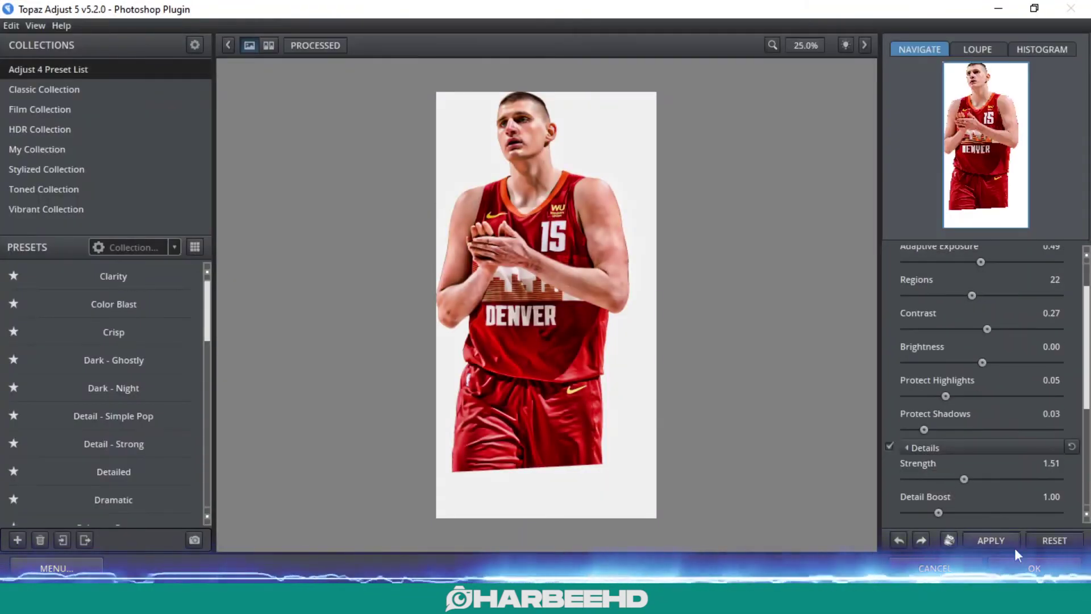
click(1032, 568)
Apply the Topaz Adjust 5 filter to the running player on Layer 10
click(526, 347)
click(219, 9)
mouse_move(250, 350)
click(458, 351)
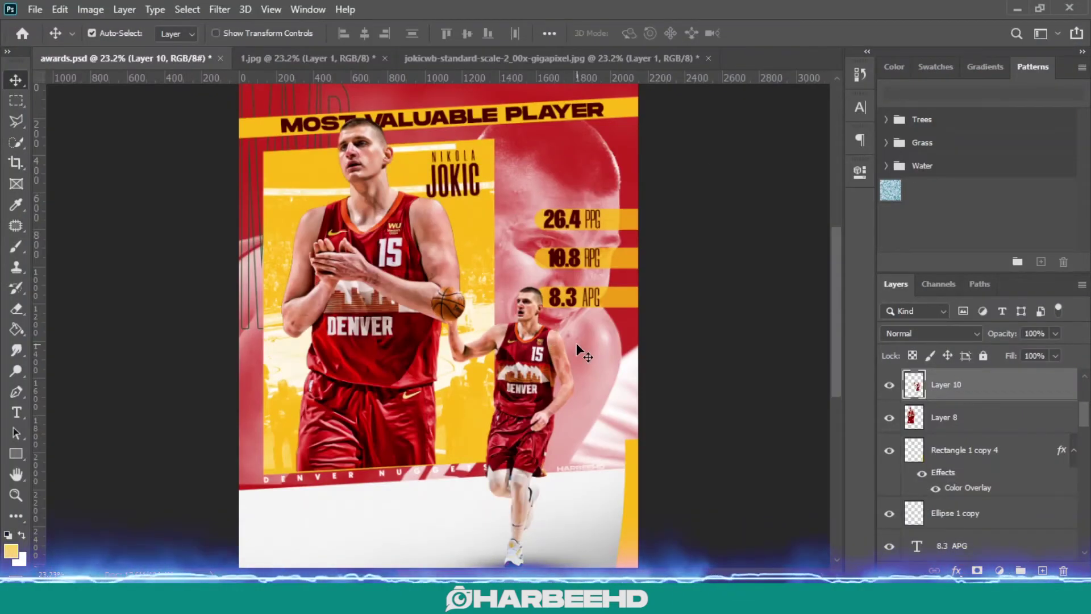
scroll(581, 339, down, 2)
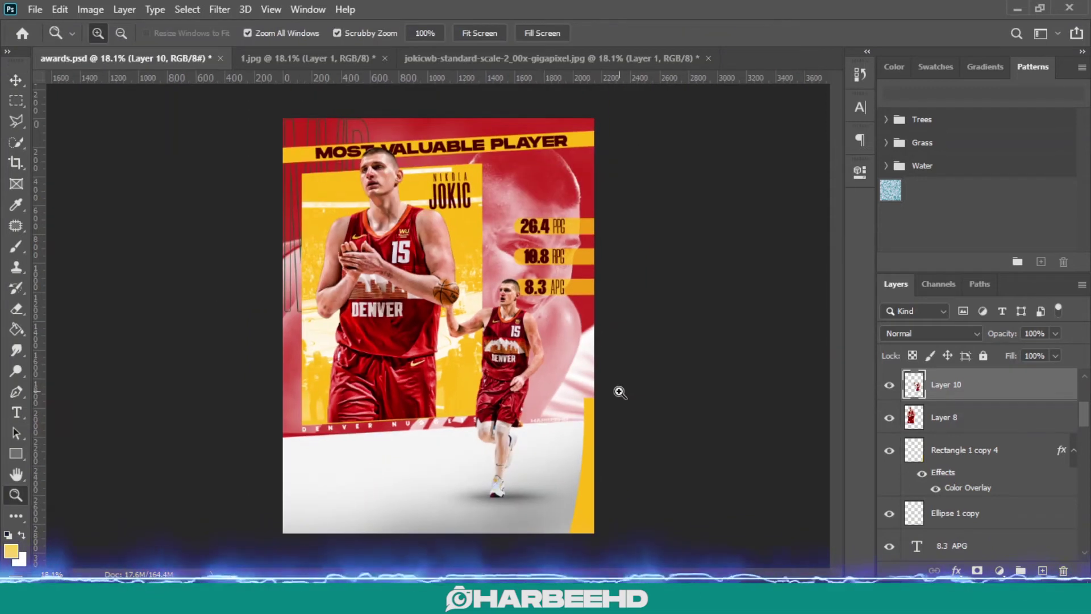
Add a new layer above Layer 8, clip it to the large player and set its blend mode to Screen
click(438, 250)
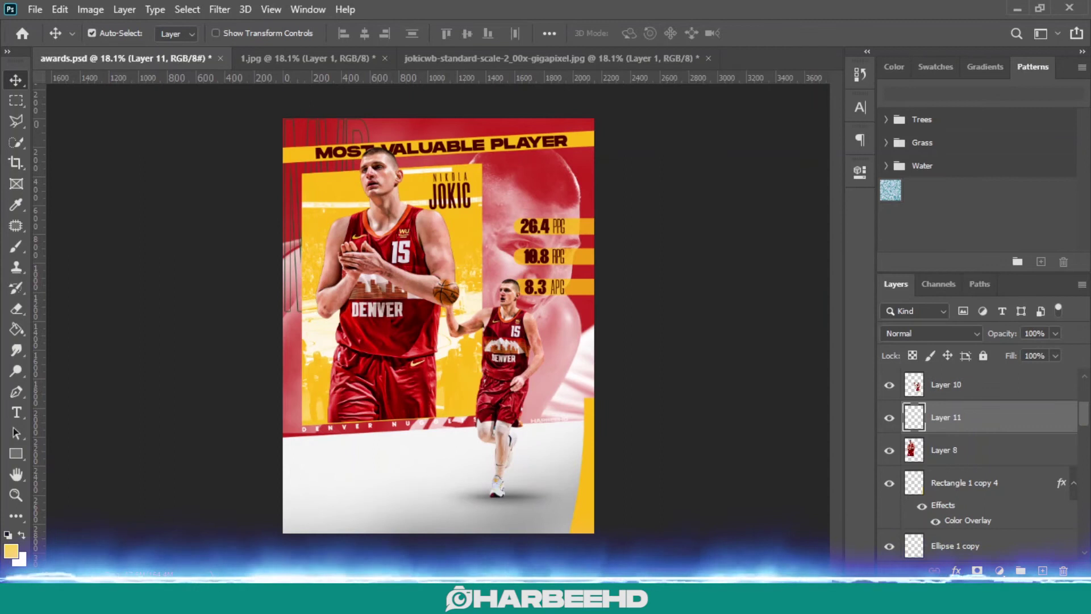
key(ctrl+alt+g)
key(b)
scroll(440, 228, up, 2)
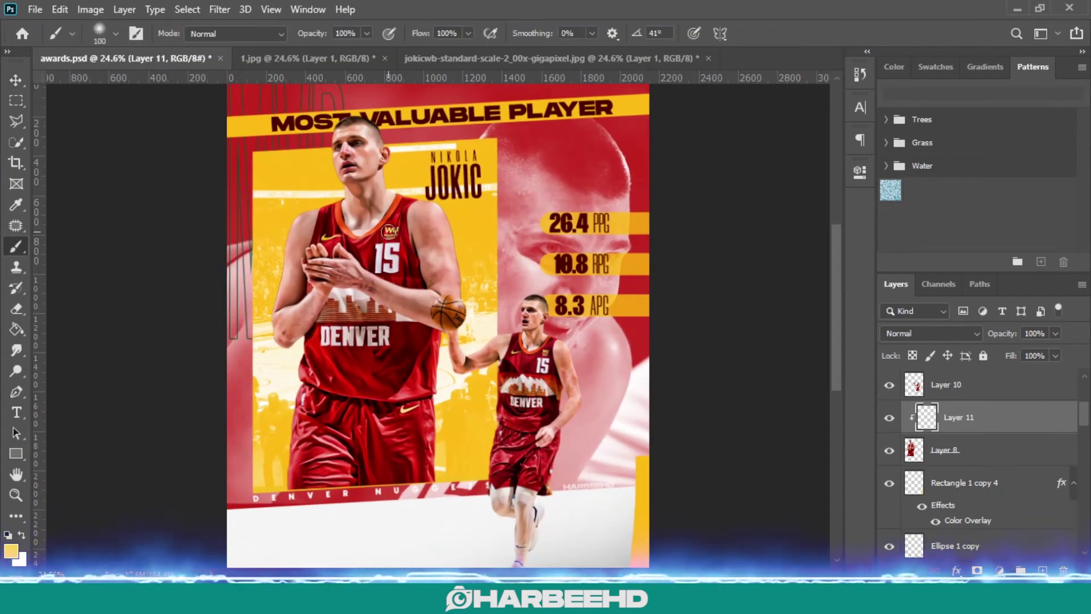
click(930, 333)
click(912, 314)
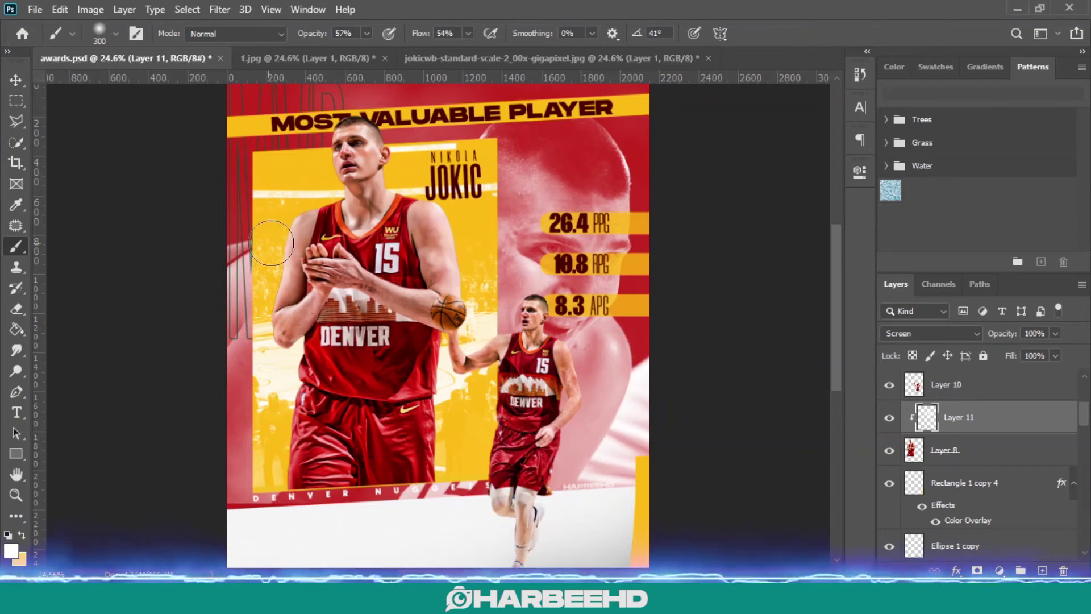
Contract a selection of the large player's outline, invert it and delete the outer edge from Layer 8
key(z)
drag(287, 276, 363, 275)
ctrl+click(911, 456)
click(187, 9)
mouse_move(236, 236)
click(429, 280)
click(630, 180)
key(ctrl+shift+i)
click(946, 451)
key(Delete)
key(ctrl+d)
Paint soft white highlights on the large player on Layer 11 with the brush at 57% opacity and 54% flow
scroll(526, 214, up, 3)
click(959, 417)
click(16, 247)
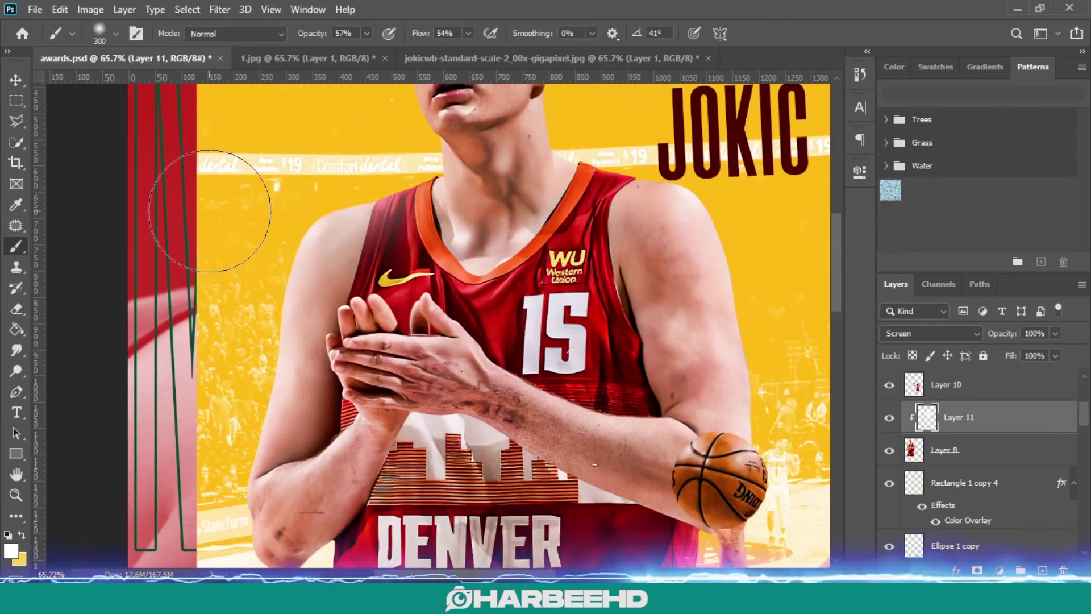
scroll(580, 317, up, 4)
scroll(589, 246, down, 3)
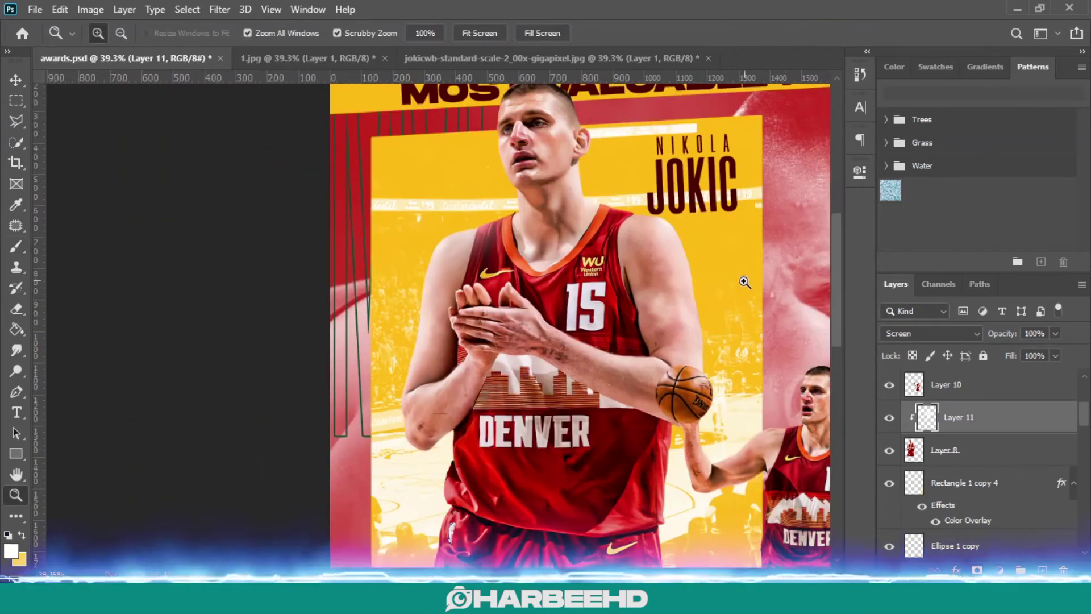
scroll(743, 280, down, 5)
Try the Color Dodge blend mode on the highlight layer, Layer 11
click(931, 333)
click(907, 328)
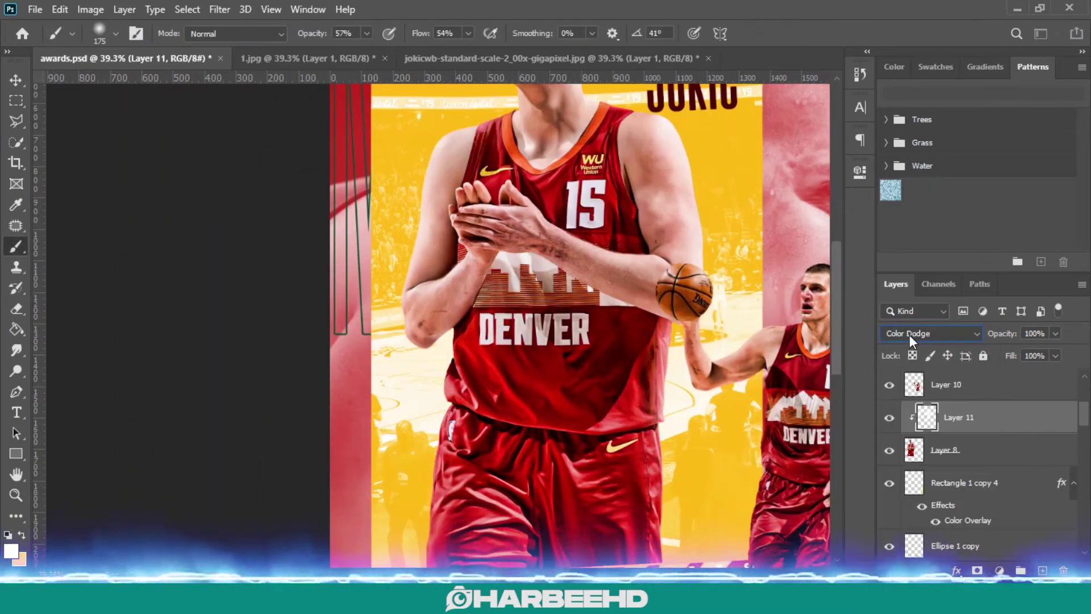
mouse_move(759, 454)
mouse_down()
mouse_move(710, 443)
mouse_move(730, 437)
mouse_up()
scroll(604, 311, up, 1)
scroll(604, 311, down, 1)
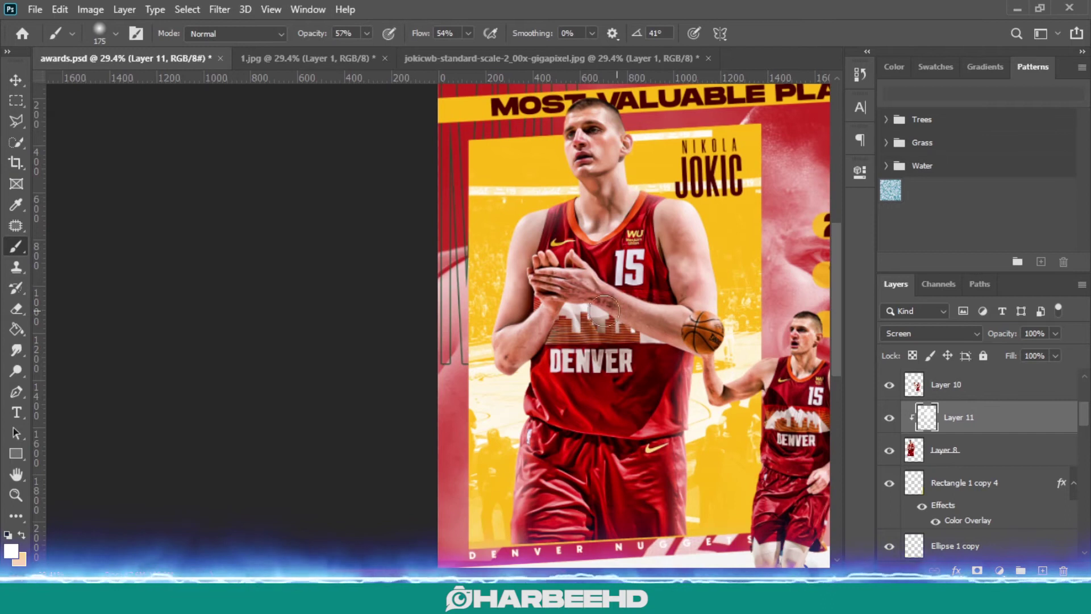
Darken the large player on Layer 8 with the Camera Raw Filter, setting Shadows to -37
click(988, 451)
click(220, 10)
click(1000, 571)
click(219, 9)
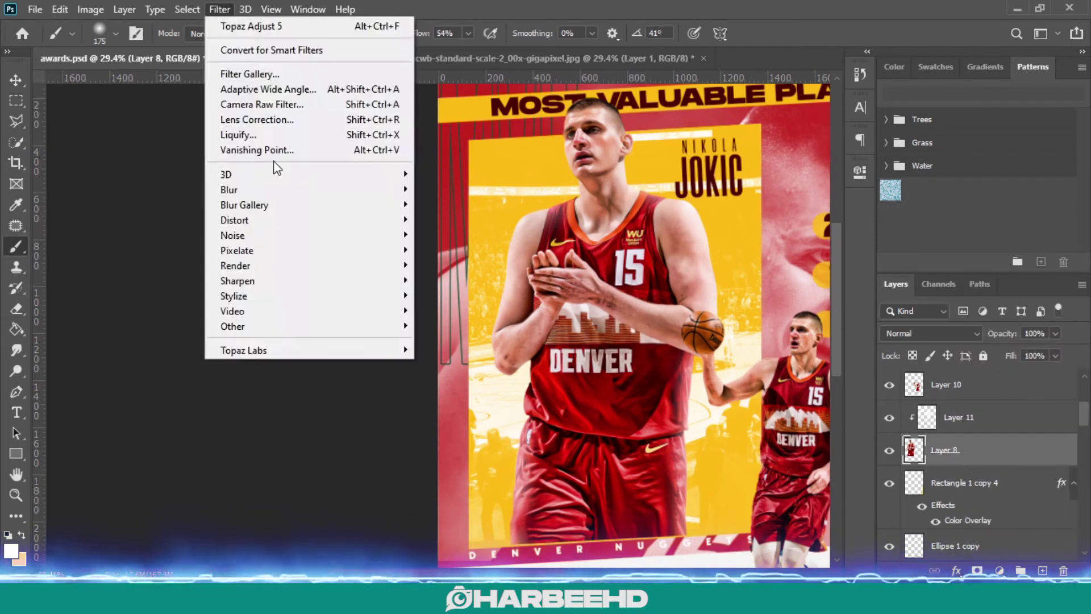
click(275, 105)
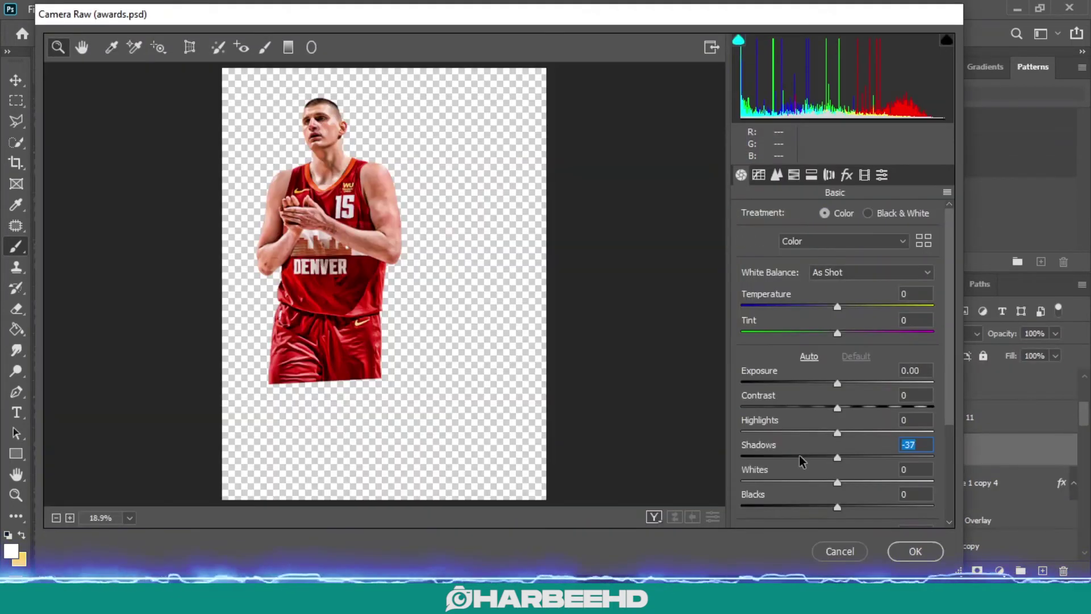
key(Return)
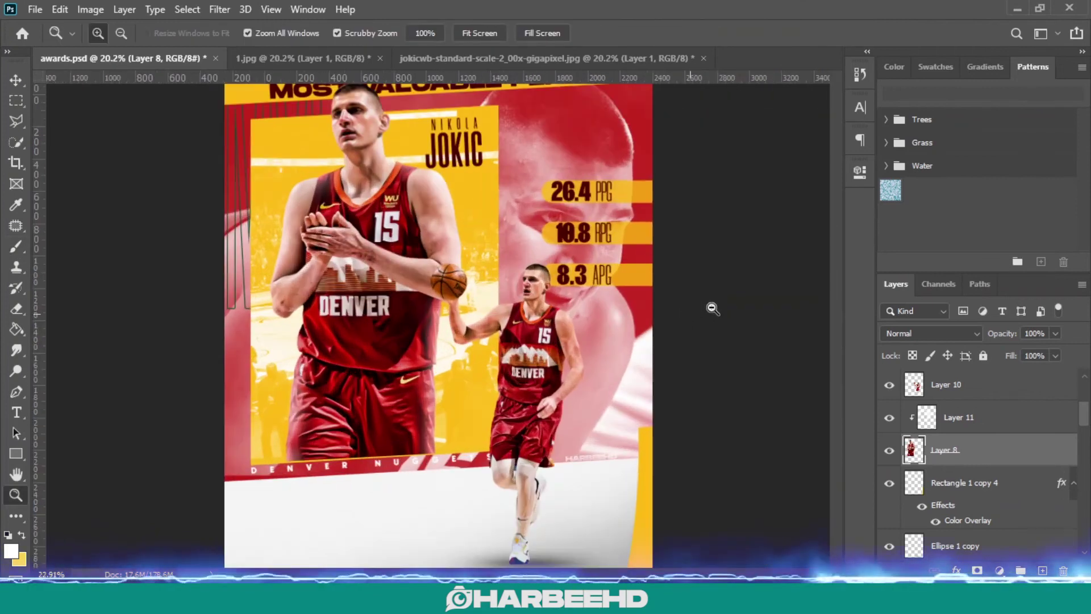
key(ctrl+z)
Add a new layer above Layer 10, clip it to the running player and set its blend mode to Screen
scroll(994, 417, up, 1)
click(1043, 570)
key(ctrl+alt+g)
click(932, 334)
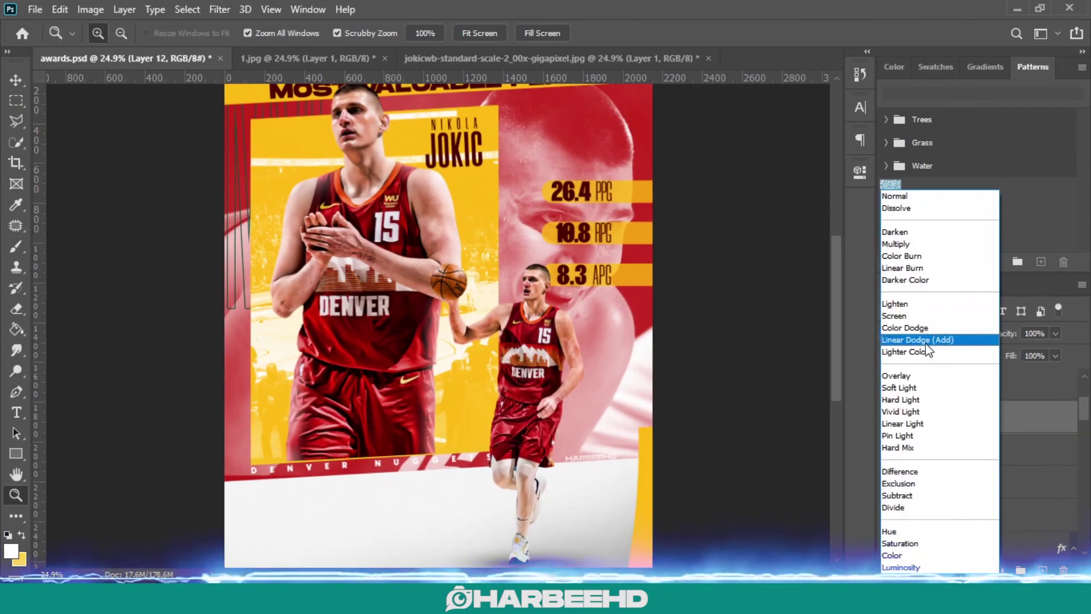
click(917, 316)
Paint soft white highlights along the running player's arms and body edges on Layer 12
mouse_move(599, 390)
mouse_down()
mouse_move(629, 375)
mouse_move(651, 390)
mouse_up()
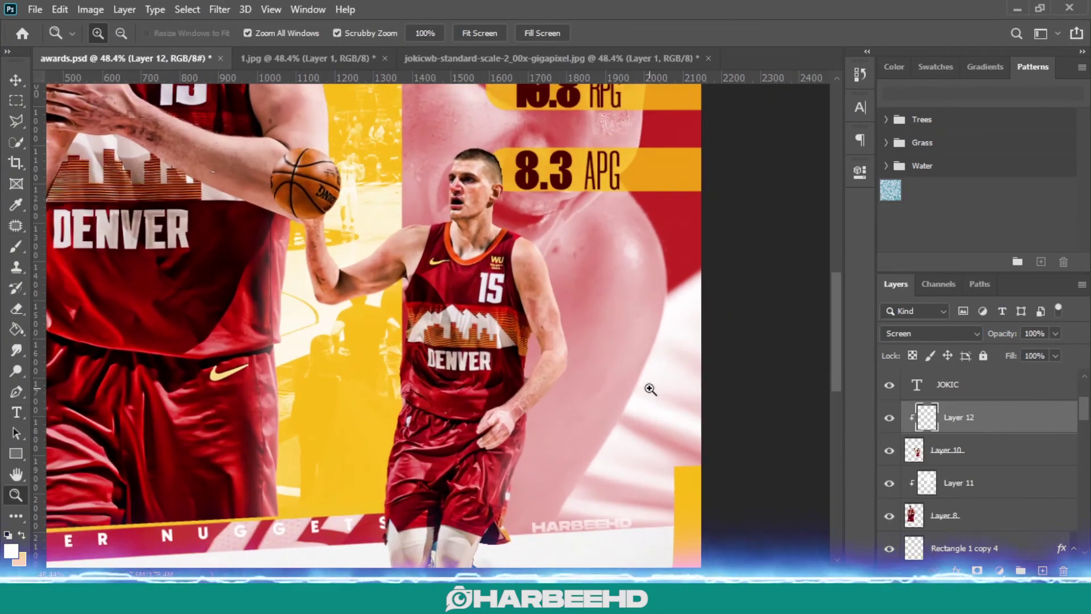
drag(598, 223, 632, 222)
drag(472, 249, 512, 472)
scroll(466, 398, down, 2)
scroll(237, 317, up, 3)
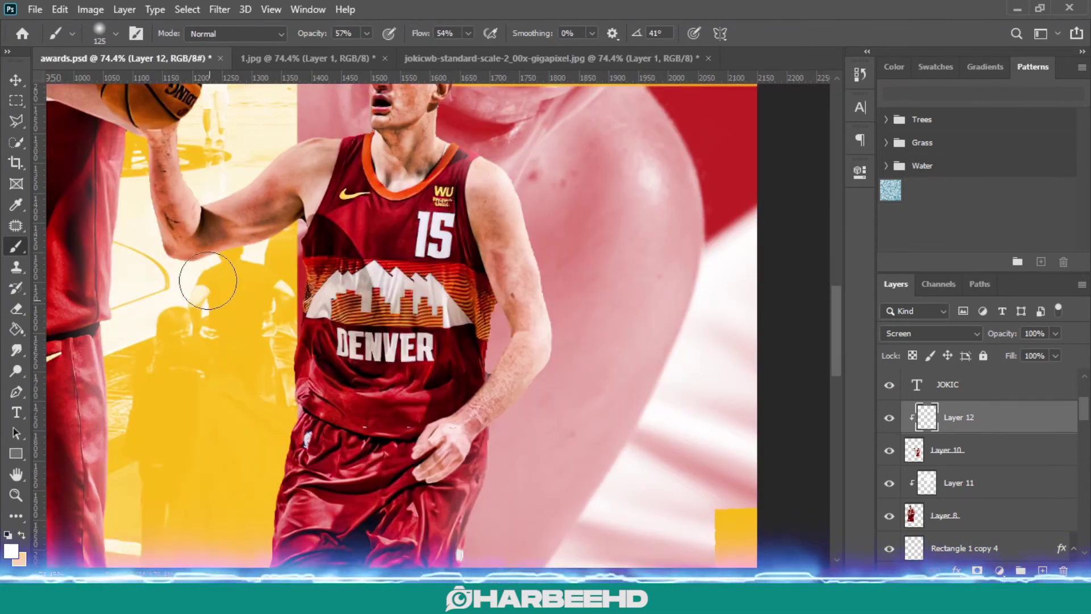
key([)
drag(309, 321, 171, 330)
scroll(212, 234, up, 1)
mouse_move(682, 284)
mouse_down()
mouse_move(512, 229)
mouse_move(534, 231)
mouse_up()
scroll(637, 318, down, 4)
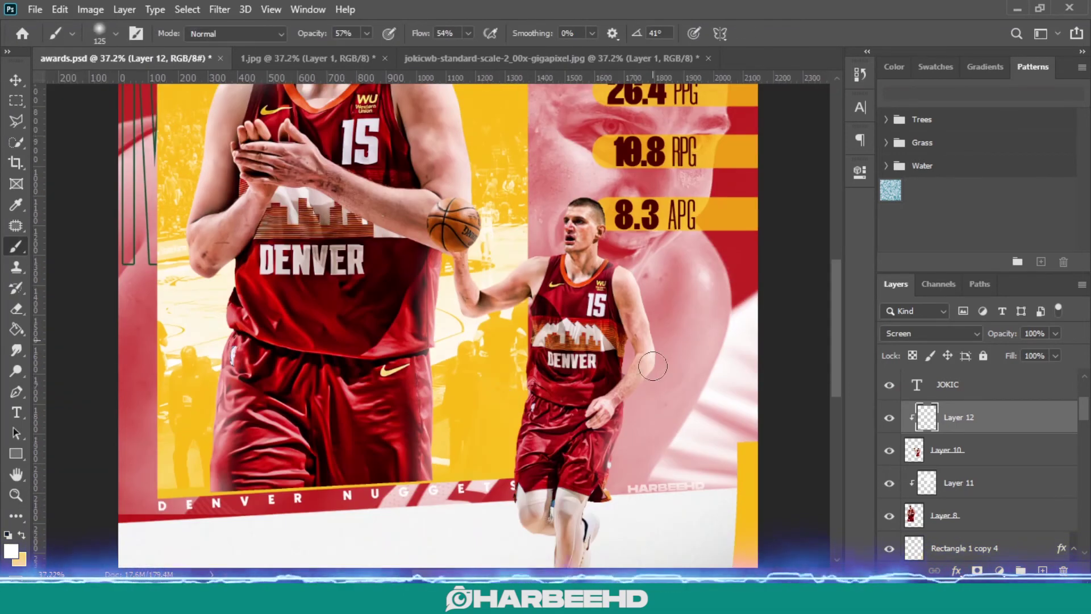
drag(642, 304, 623, 347)
scroll(631, 397, down, 1)
Darken the running player on Layer 10 with the Camera Raw Filter, setting Shadows to -53
drag(656, 382, 321, 75)
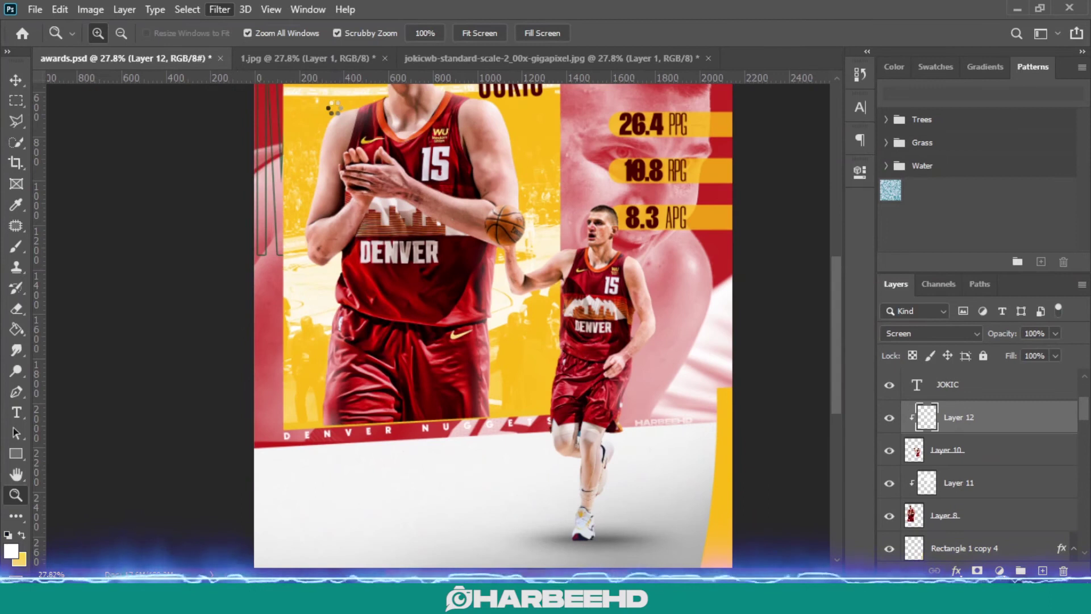
click(264, 104)
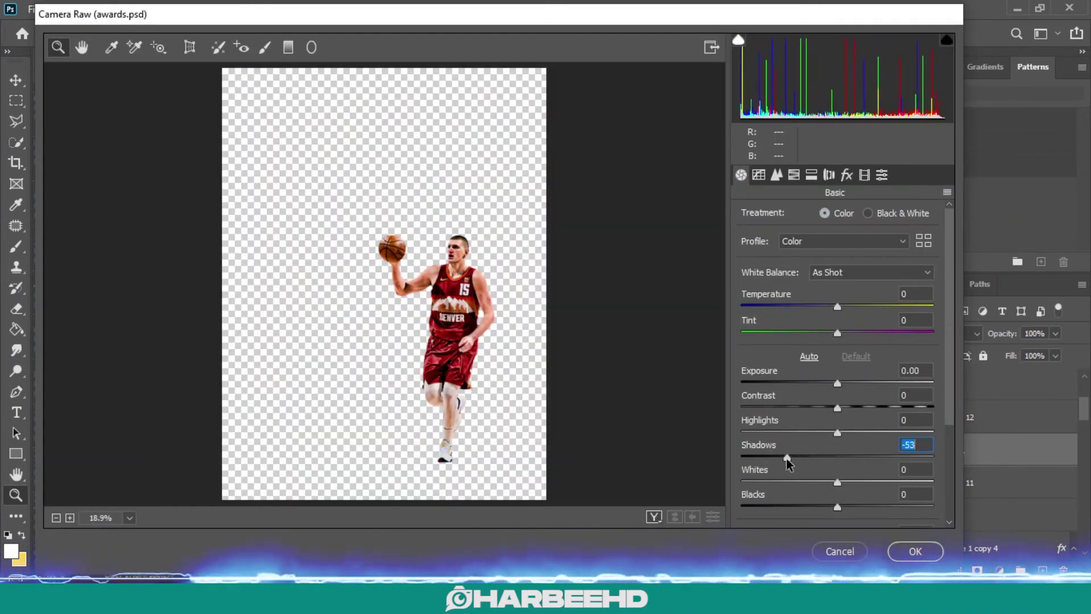
key(Return)
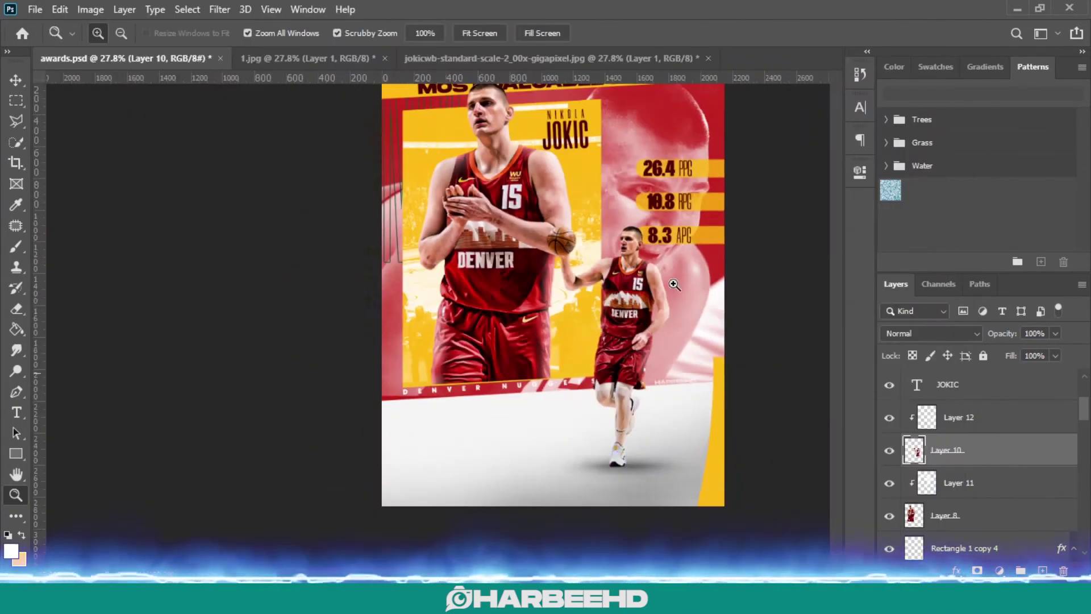
Apply Topaz Adjust 5 to the running player again, with the Adaptive Exposure settings reset
drag(675, 284, 733, 279)
click(220, 9)
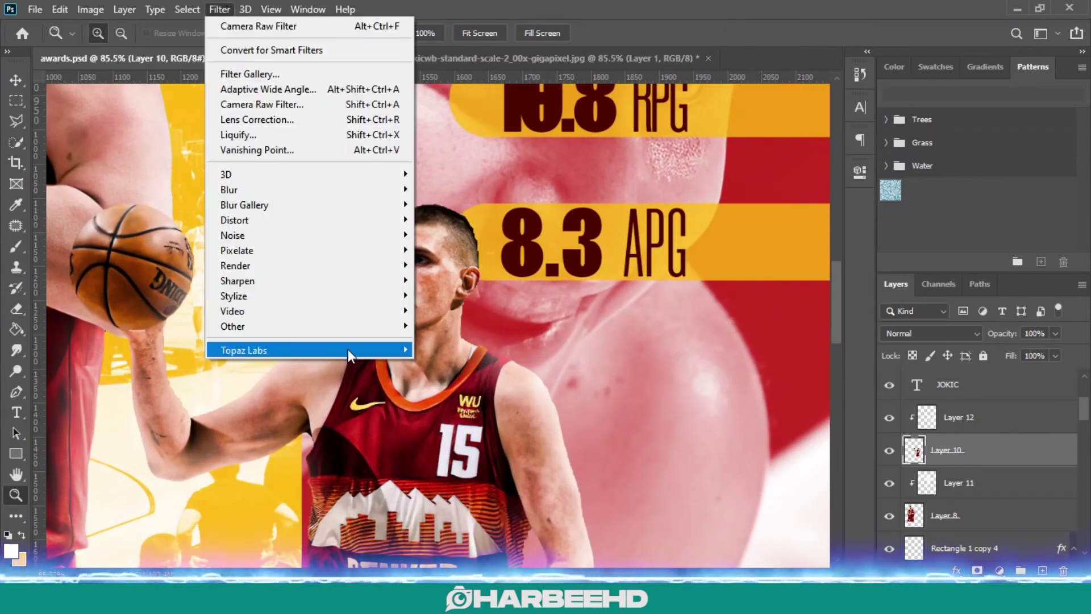
mouse_move(341, 351)
click(436, 348)
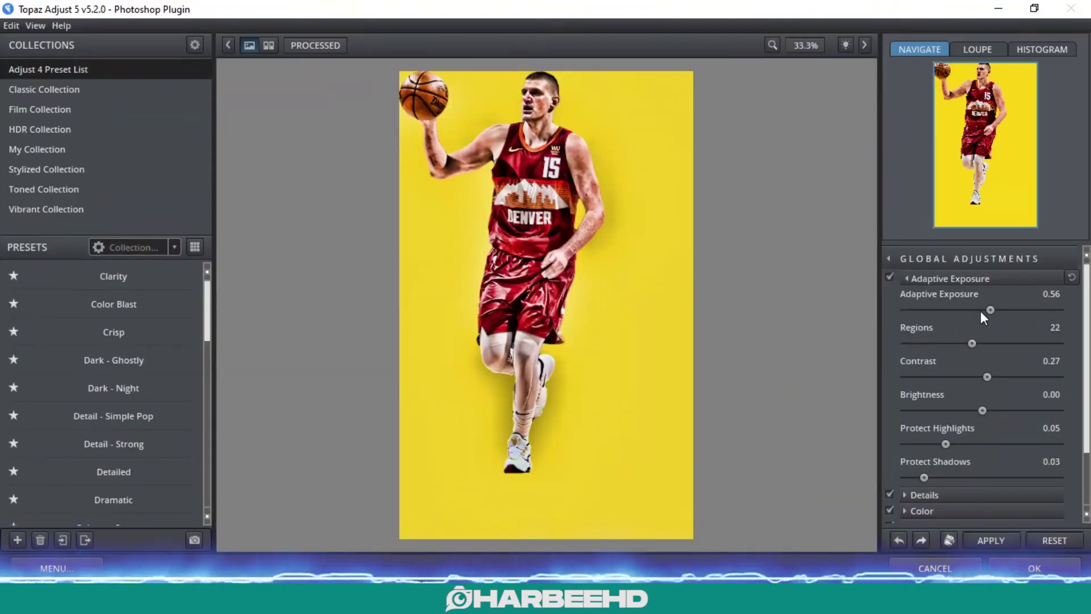
click(1072, 278)
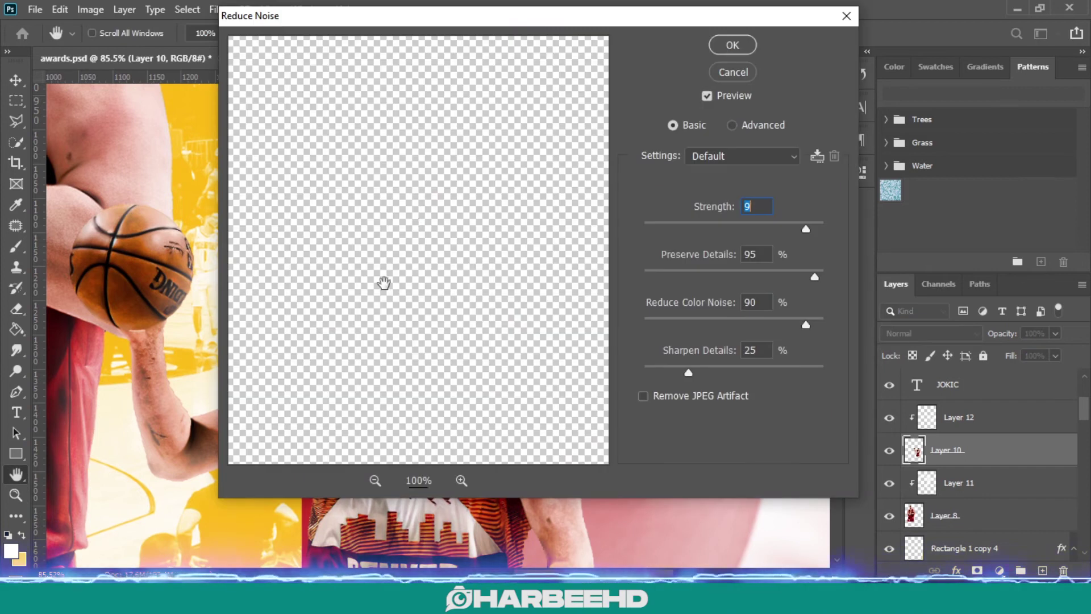
Reduce noise on the running player with Topaz DeNoise 6, using the JPEG - strongest with debanding preset
click(732, 72)
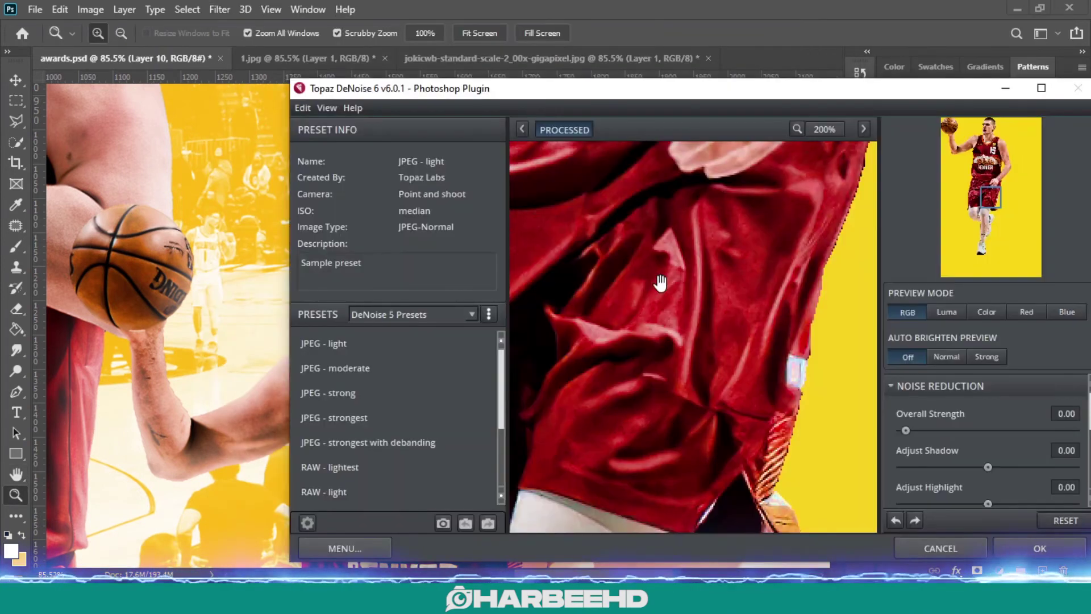
drag(658, 282, 682, 488)
drag(739, 249, 686, 503)
click(378, 399)
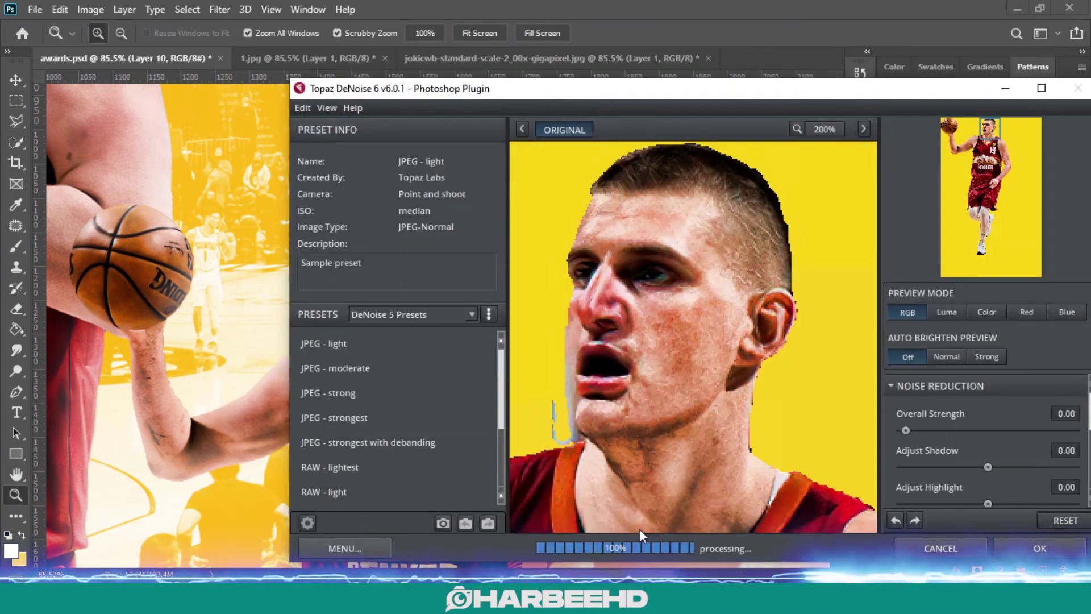
click(401, 442)
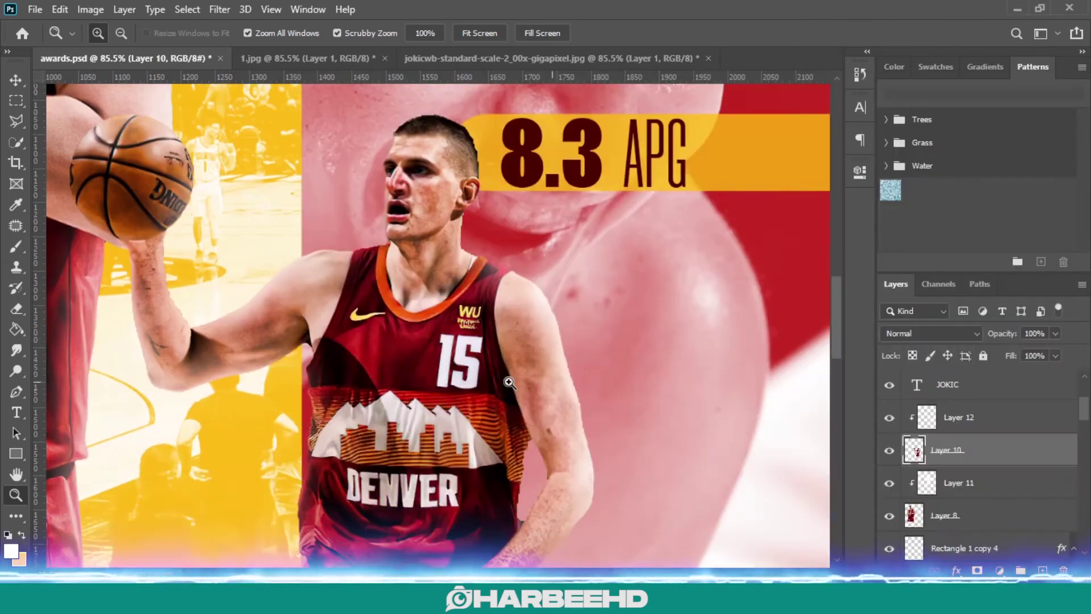
drag(509, 383, 393, 382)
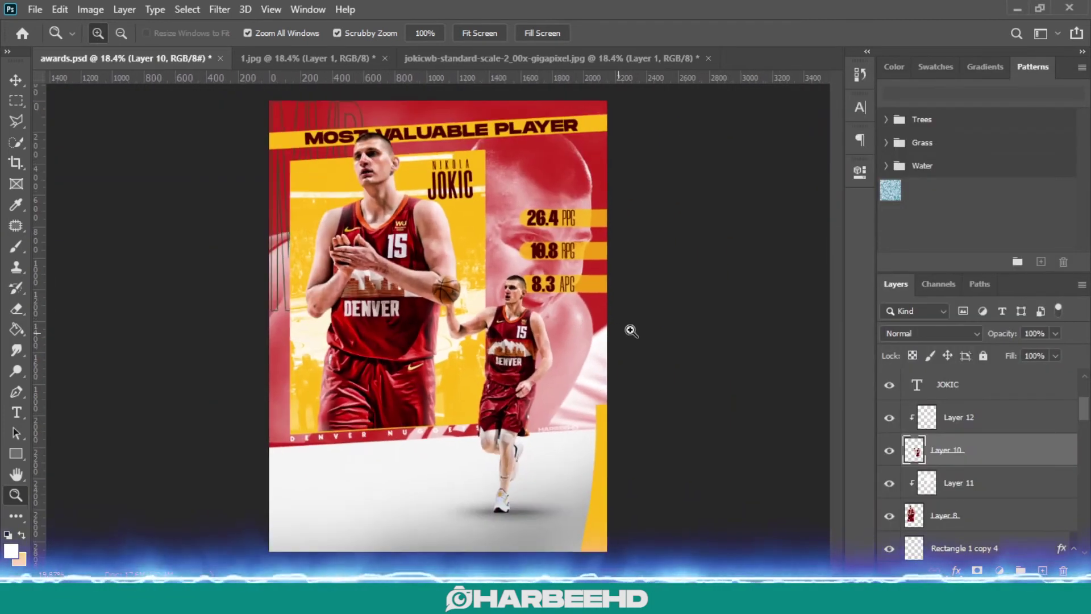
Add a clipped Curves adjustment below Gradient Map 2 and slightly darken the midtones of the background face photo
key(ctrl+0)
click(979, 516)
scroll(979, 518, down, 20)
scroll(1019, 452, up, 4)
click(1003, 511)
click(1000, 571)
click(989, 364)
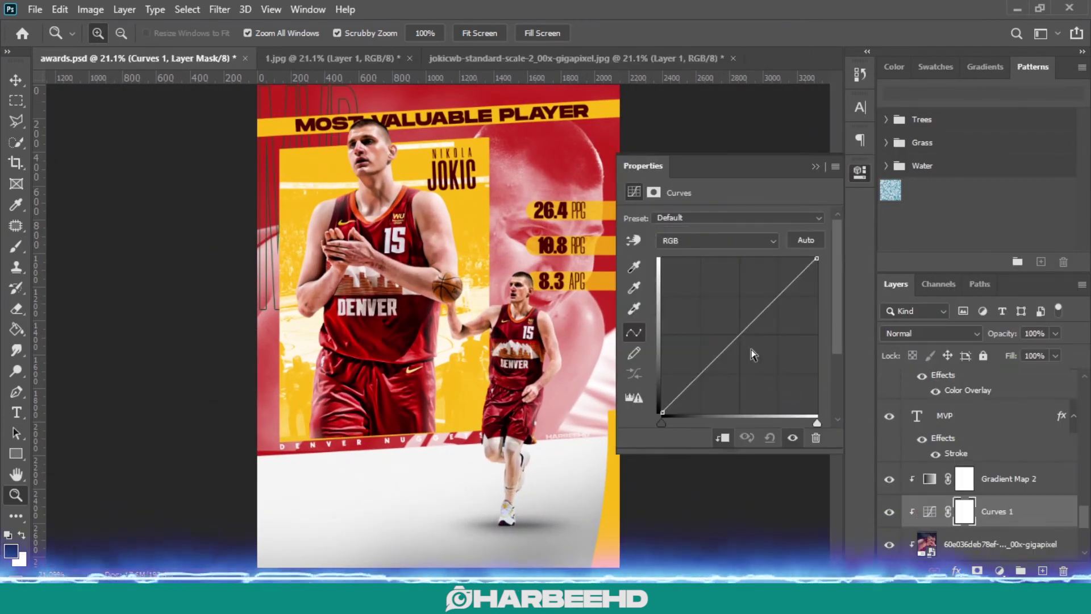
drag(742, 341, 738, 351)
click(828, 168)
drag(672, 172, 684, 250)
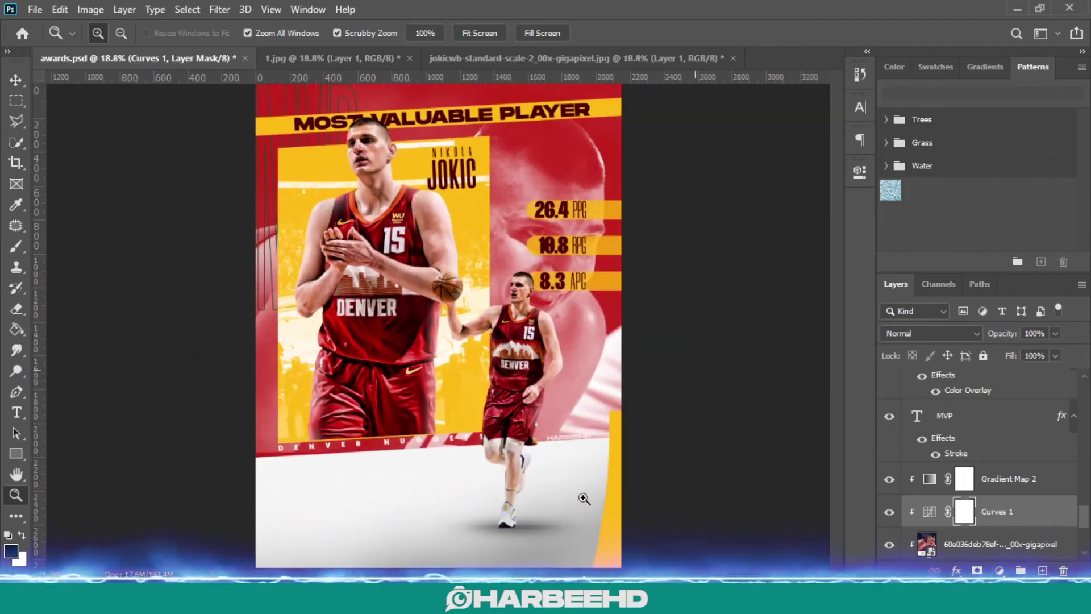
click(100, 598)
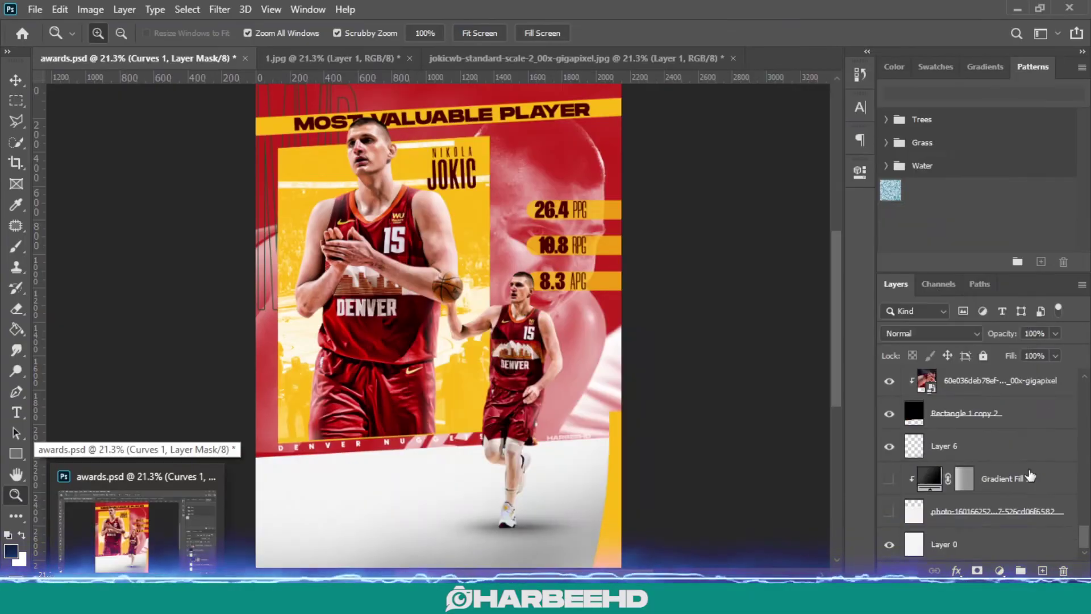
scroll(1007, 538, up, 5)
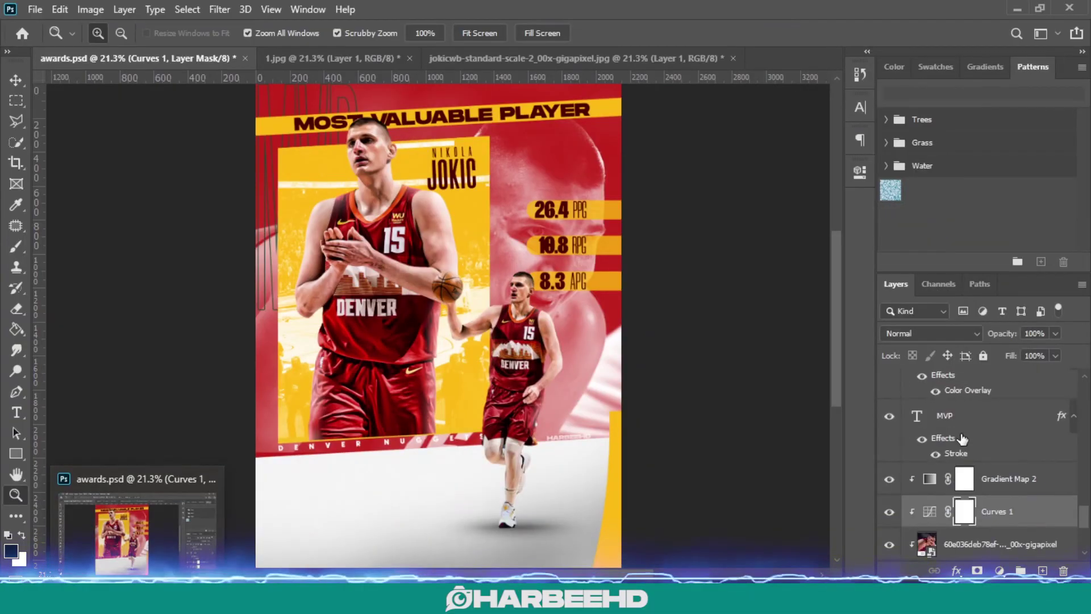
Place the 1200px-Denver_Nuggets.svg logo from the Downloads folder above the DENVER NUGGETS text layer, over the floor at the running player's feet
click(991, 535)
key(alt+Tab)
drag(694, 307, 339, 497)
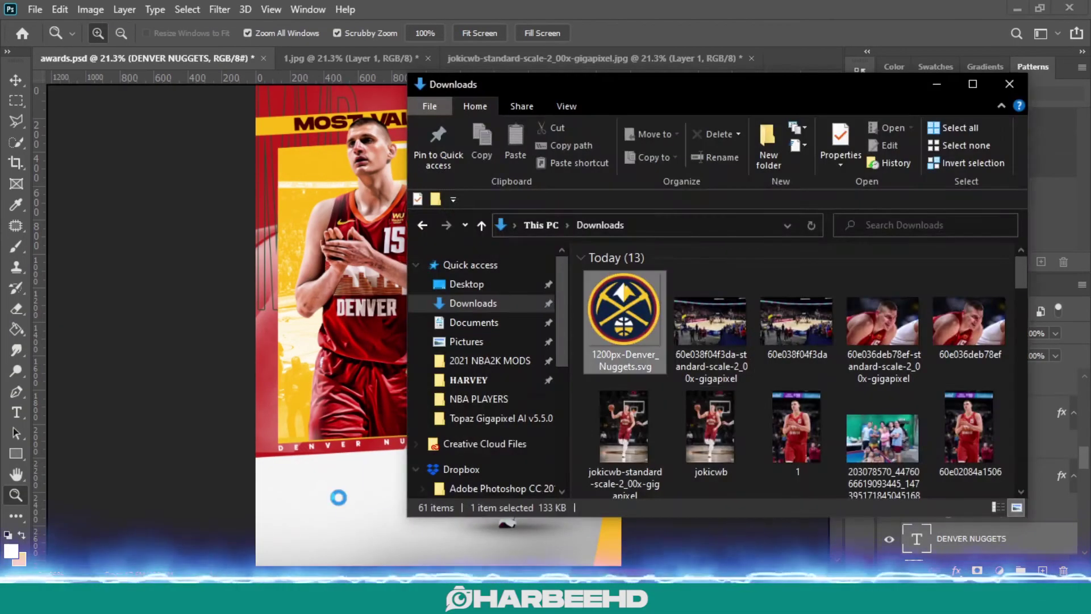
drag(469, 328, 523, 439)
Distort the Nuggets logo in perspective so it lies flat on the floor under the running player, about 322% wide and 69% high
drag(836, 286, 837, 319)
right_click(565, 380)
click(616, 193)
drag(594, 446, 793, 446)
drag(582, 387, 592, 453)
drag(498, 307, 498, 366)
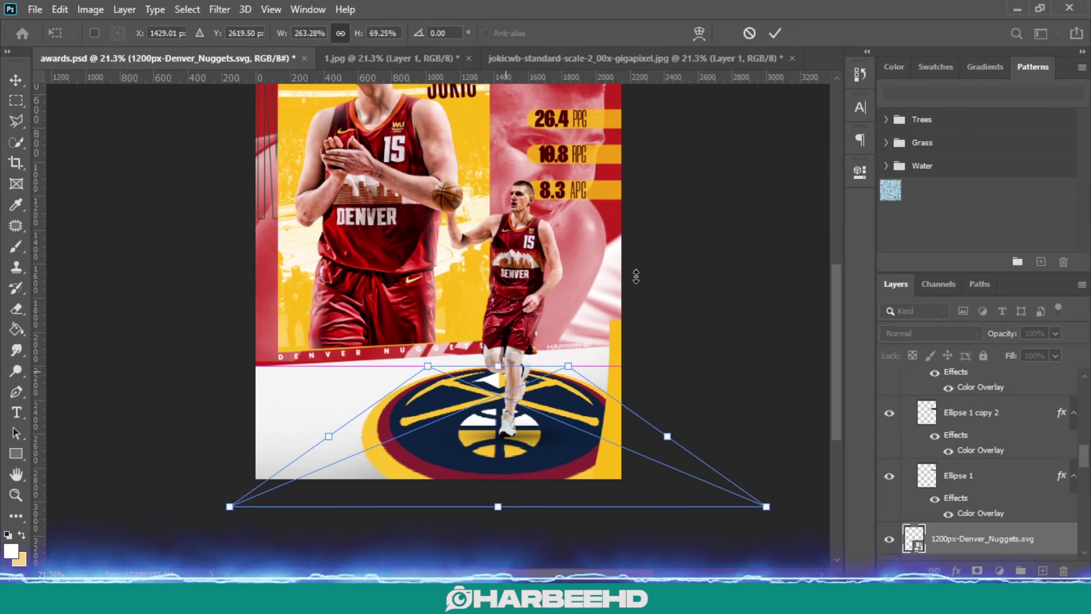
scroll(705, 285, up, 1)
drag(767, 532, 827, 533)
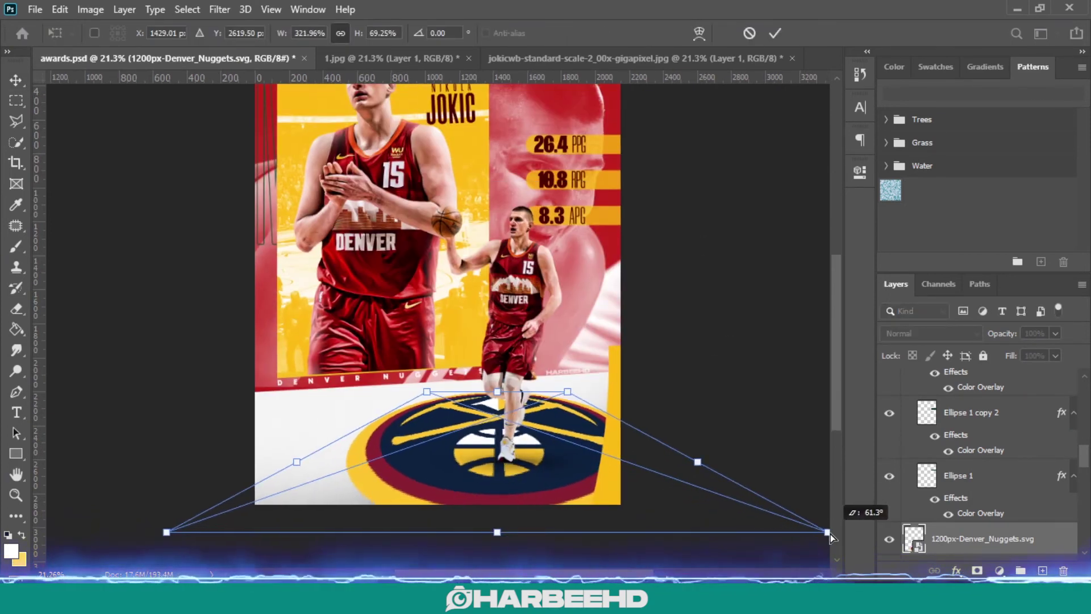
scroll(713, 262, up, 2)
scroll(713, 262, down, 1)
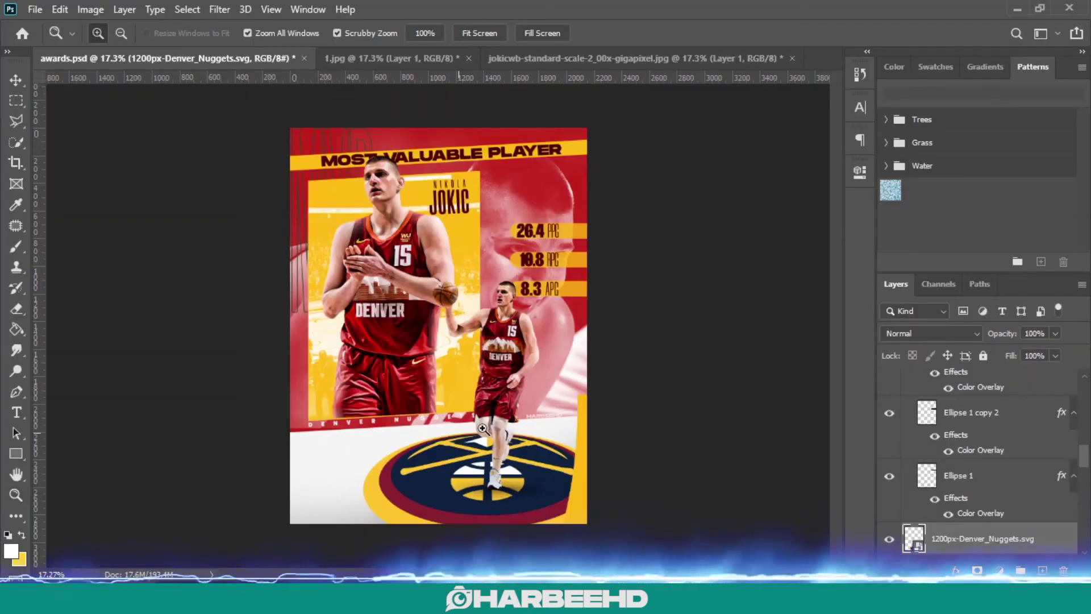
drag(524, 478, 529, 478)
scroll(603, 264, up, 4)
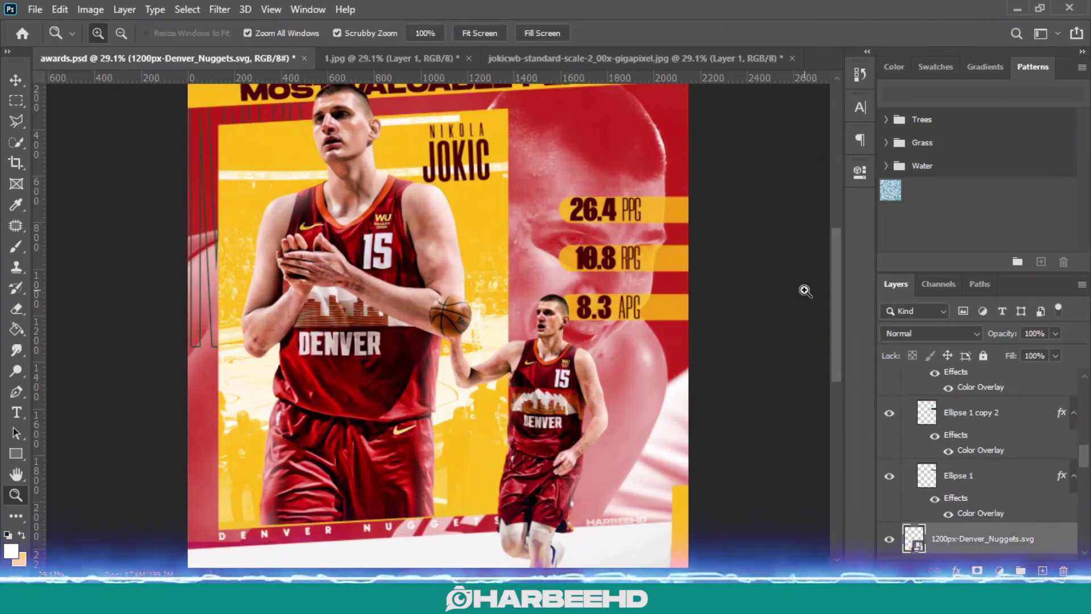
scroll(783, 219, down, 2)
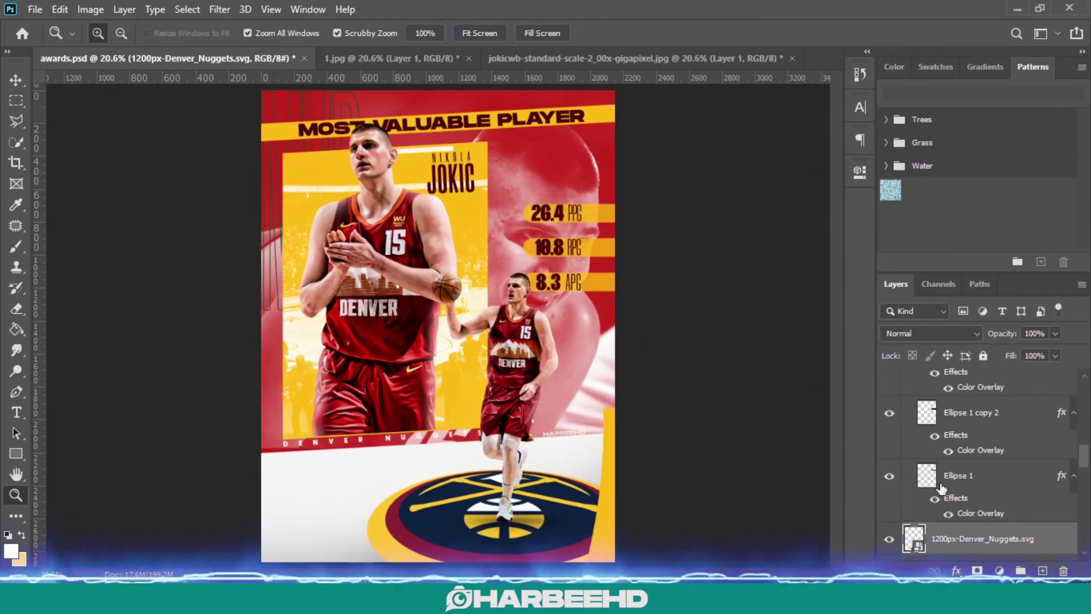
Bring out the floor texture and add a clipped brush layer at 50% opacity above the Nuggets logo
scroll(958, 496, down, 1)
scroll(958, 496, down, 5)
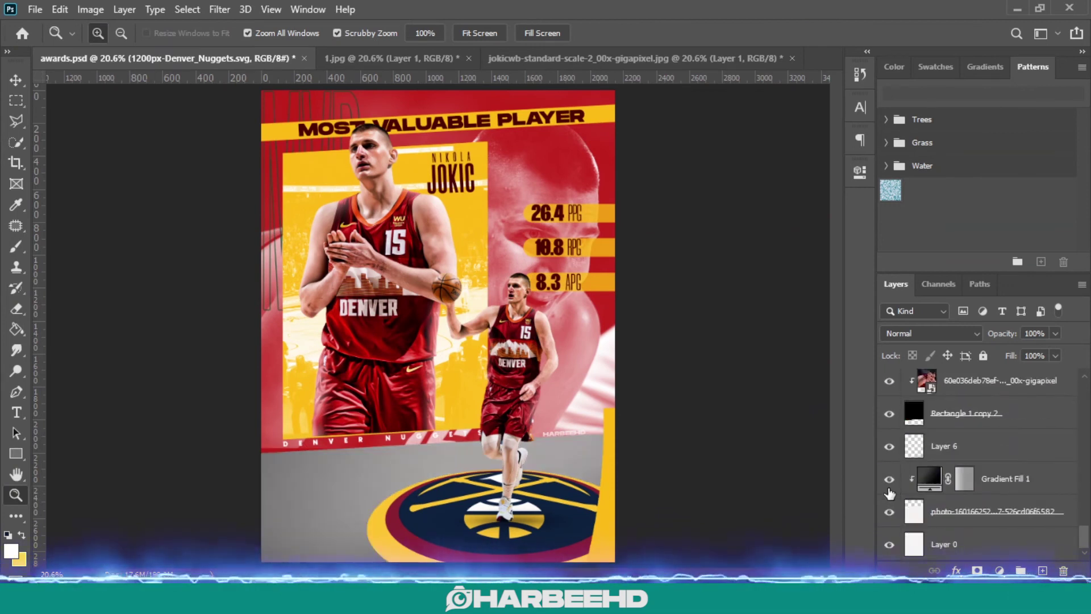
scroll(938, 462, up, 5)
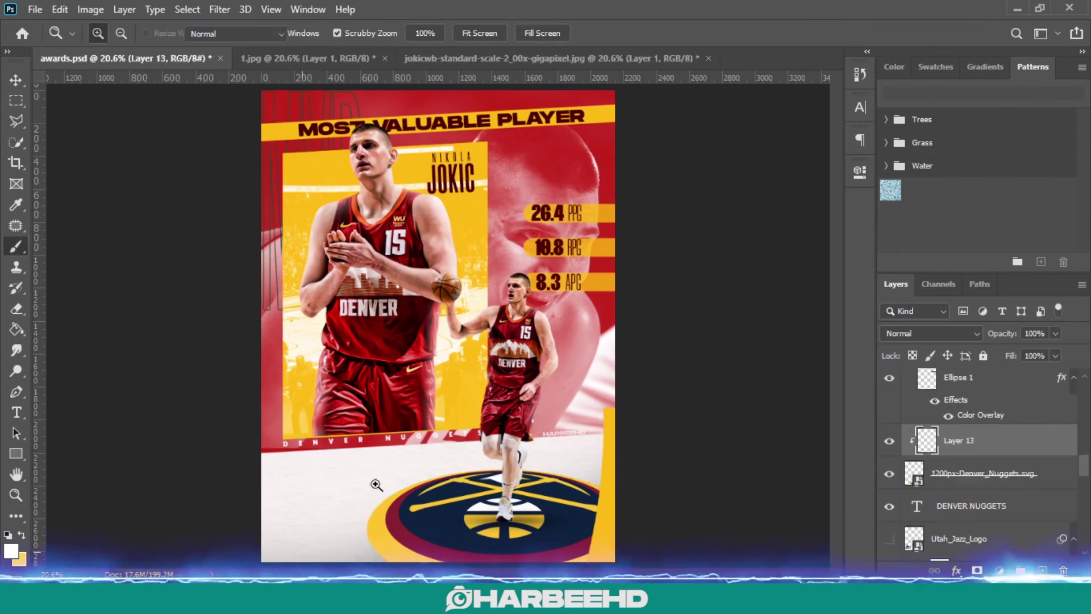
key(d)
key(z)
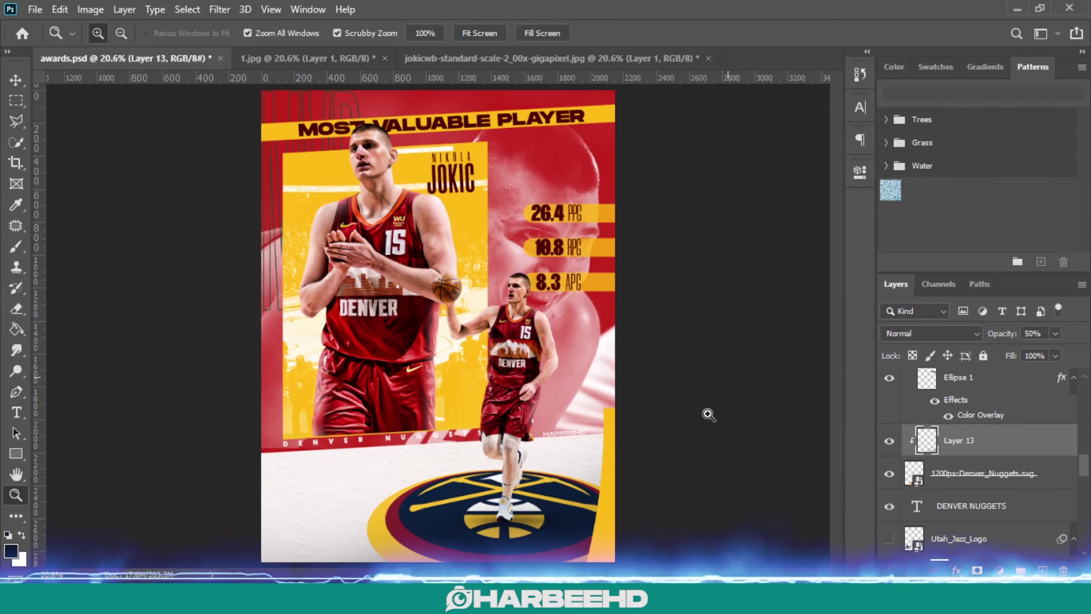
Add a new layer clipped to the running player on Layer 10 and brush dark shading onto the planted shoe
drag(513, 513, 574, 513)
key(v)
click(484, 496)
key(ctrl+shift+alt+n)
key(ctrl+alt+g)
key(b)
scroll(504, 490, down, 1)
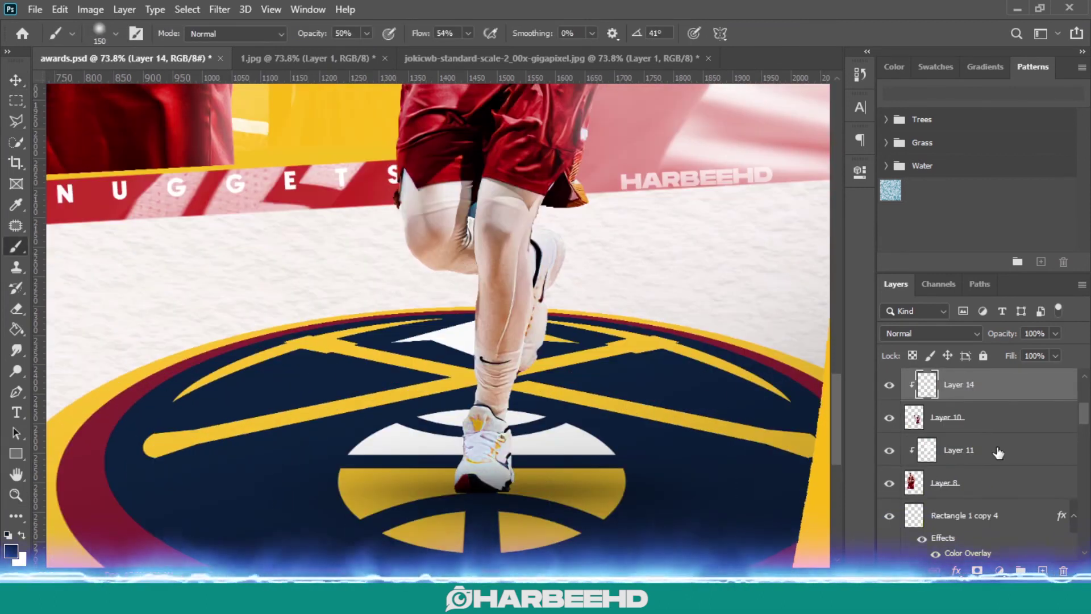
Raise the opacity of Layer 13, the brush layer clipped to the Nuggets logo
scroll(961, 483, down, 4)
click(961, 448)
drag(1002, 334, 1086, 340)
key(x)
key(z)
drag(627, 345, 569, 345)
Hide the DENVER NUGGETS text and the arena photo on Layer 9, and select the Rectangle 1 copy frame layer
scroll(967, 448, up, 9)
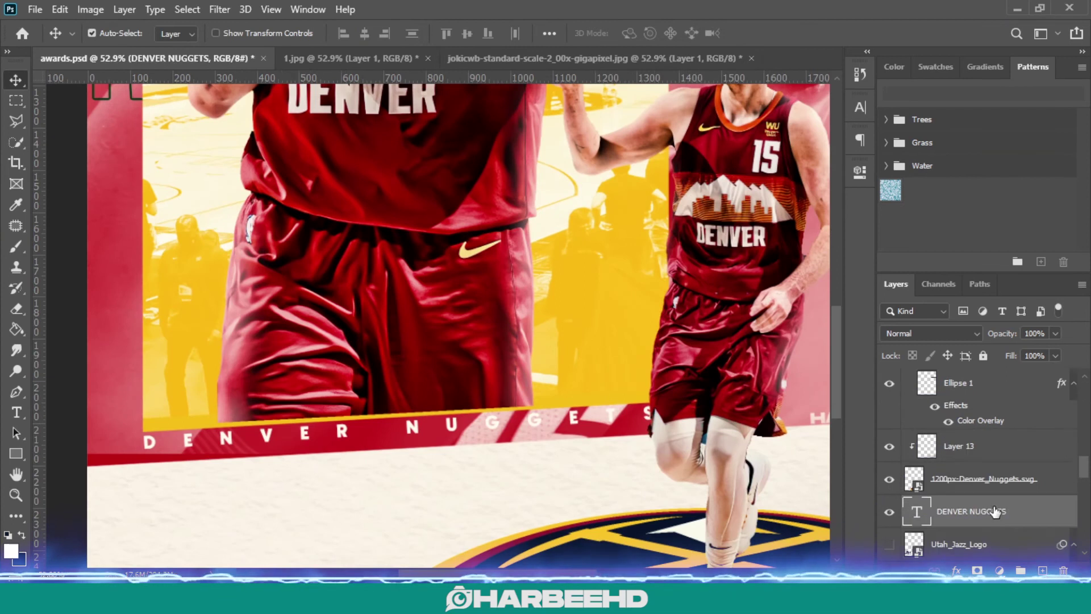
click(890, 479)
click(604, 319)
scroll(895, 506, down, 2)
click(891, 481)
click(611, 415)
click(890, 384)
click(597, 398)
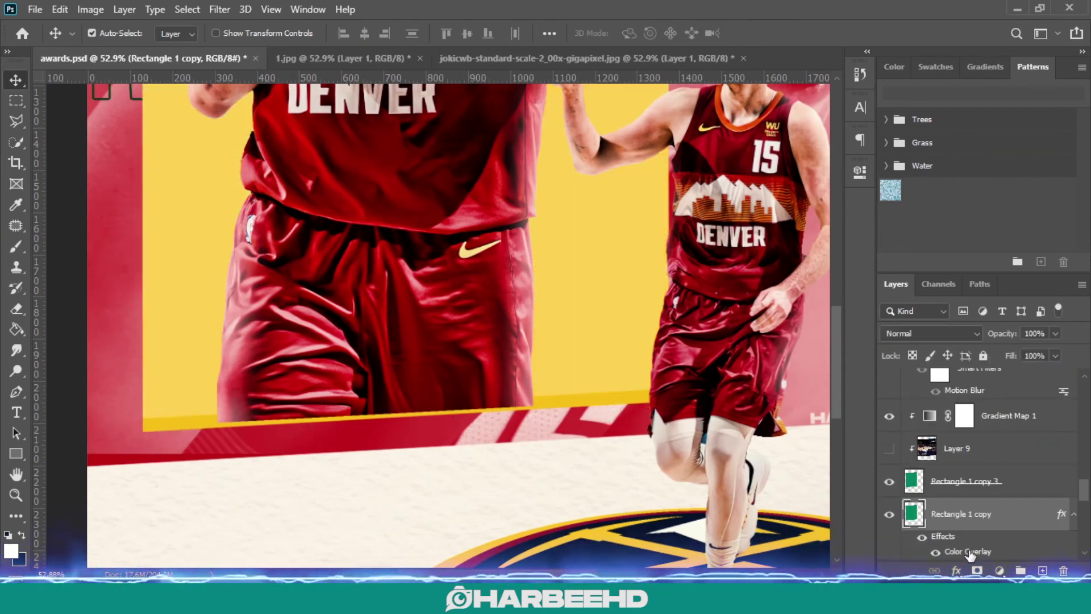
Set Rectangle 1 copy's Color Overlay to a red sampled from the poster's lower band, and show Layer 9 again
double_click(969, 552)
click(579, 256)
click(131, 456)
click(998, 175)
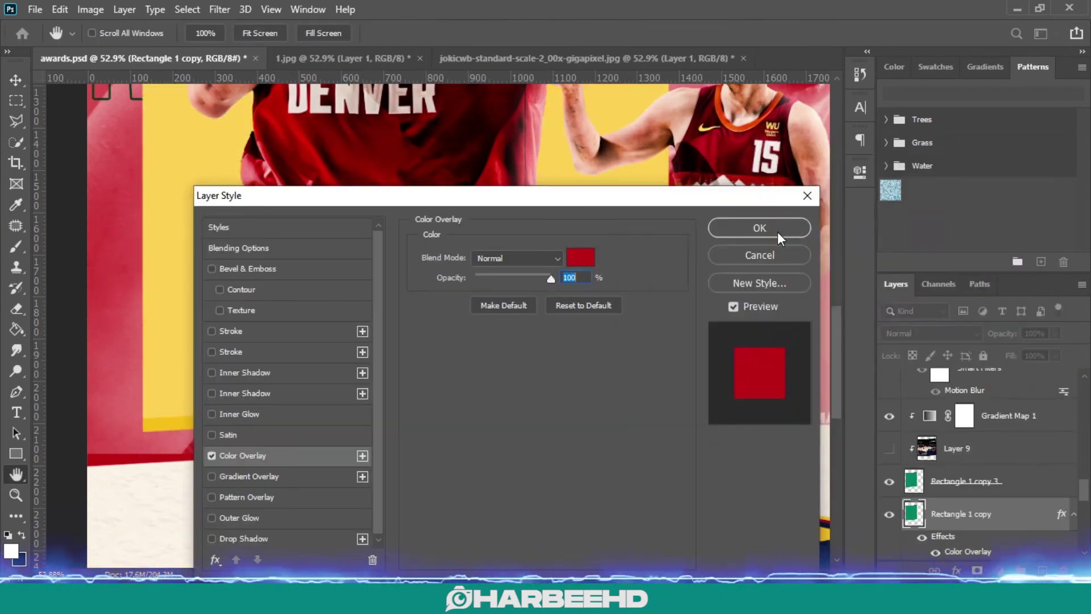
click(777, 232)
click(890, 448)
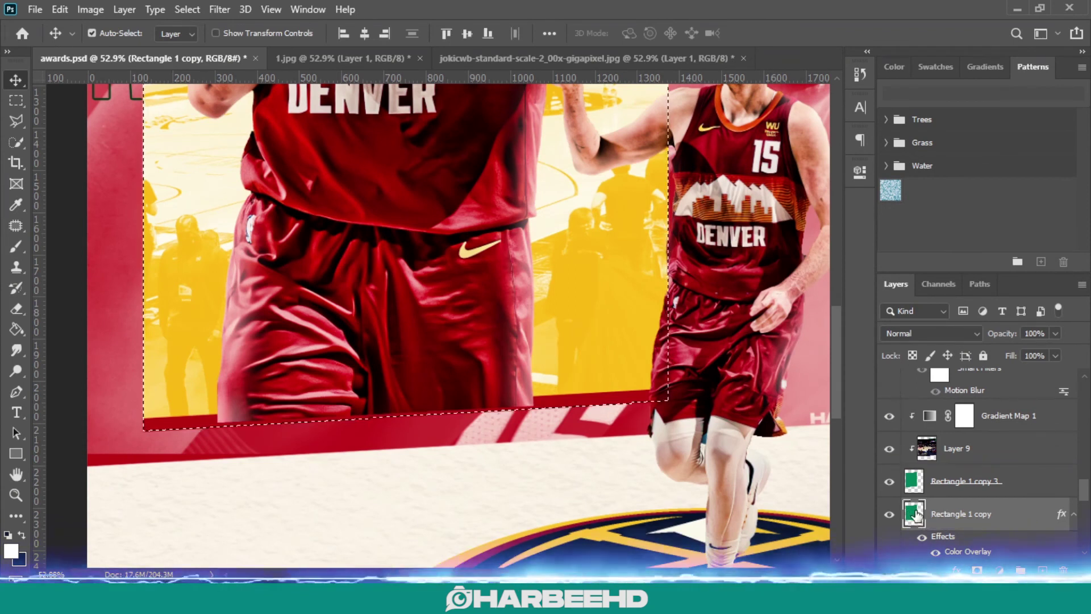
Erase the lower edge of the large player's shorts on Layer 8 along the yellow panel's bottom edge using a selection, and deselect
scroll(953, 494, up, 5)
click(966, 458)
key(e)
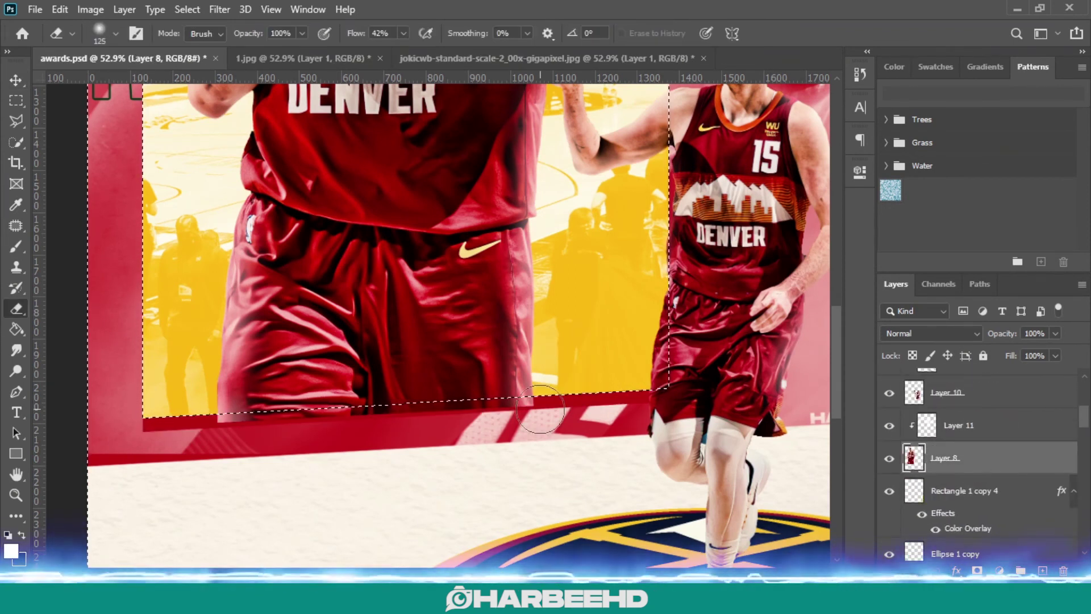
key(ctrl+d)
Show the DENVER NUGGETS text again and return Rectangle 1 copy's Color Overlay to yellow
scroll(905, 478, down, 6)
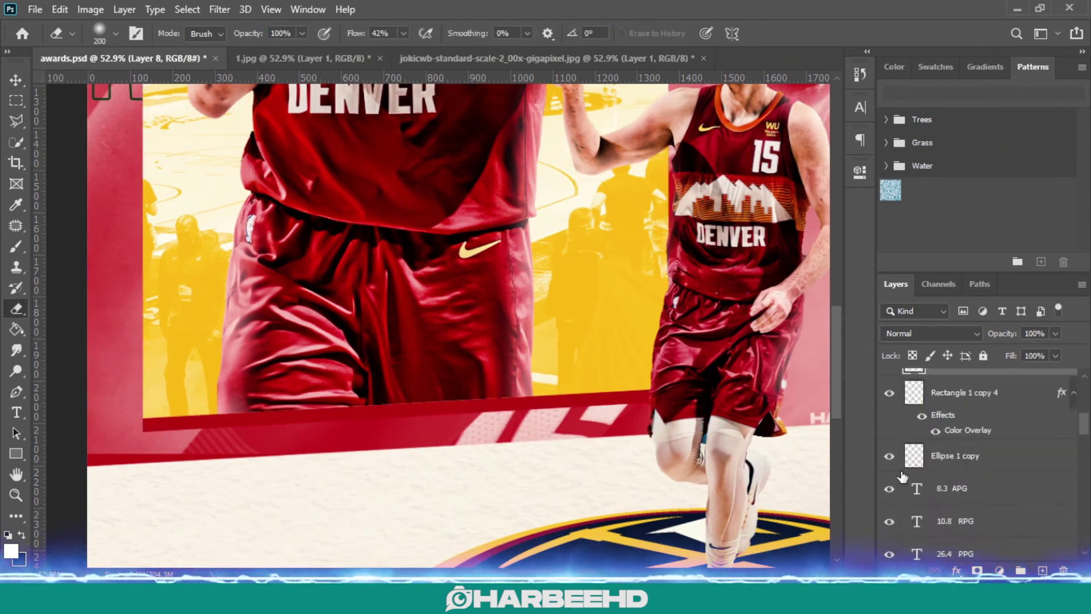
click(890, 393)
key(z)
drag(573, 355, 434, 449)
scroll(965, 460, down, 3)
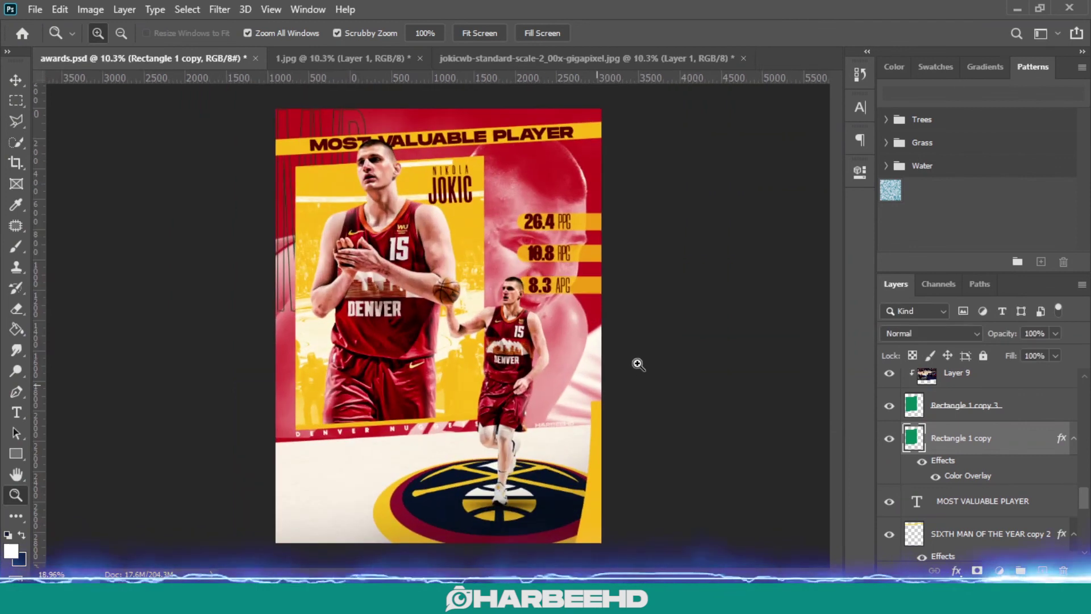
drag(638, 363, 642, 291)
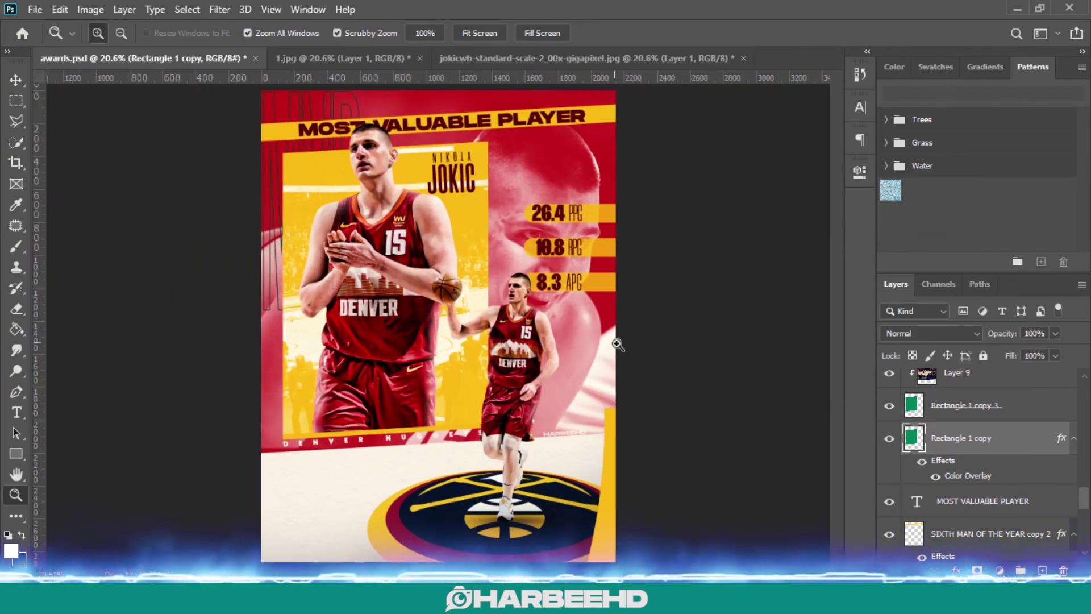
Open the export options for the poster
click(32, 12)
mouse_move(104, 245)
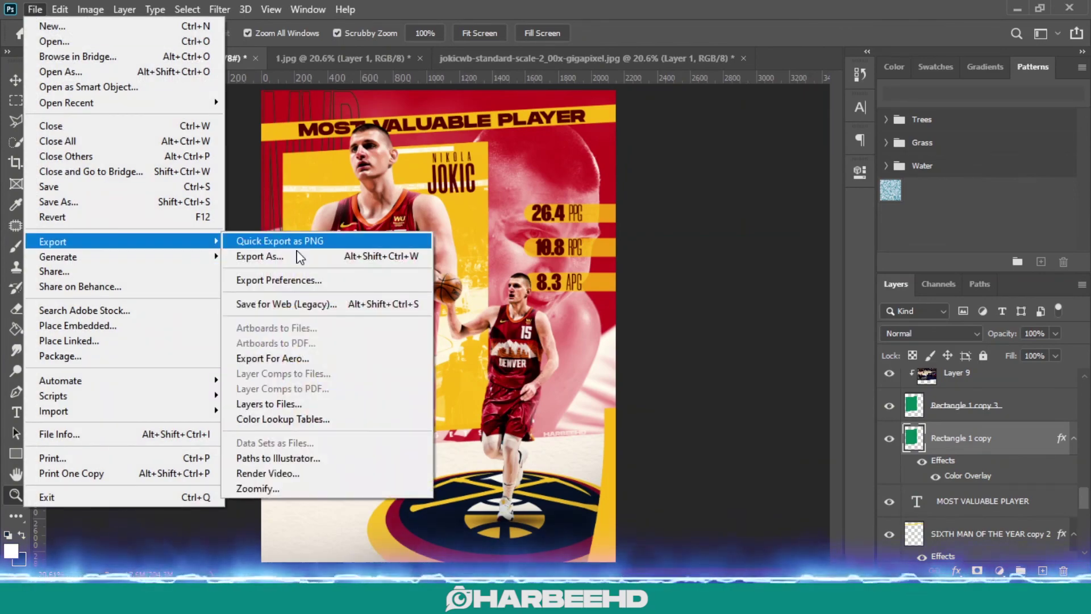